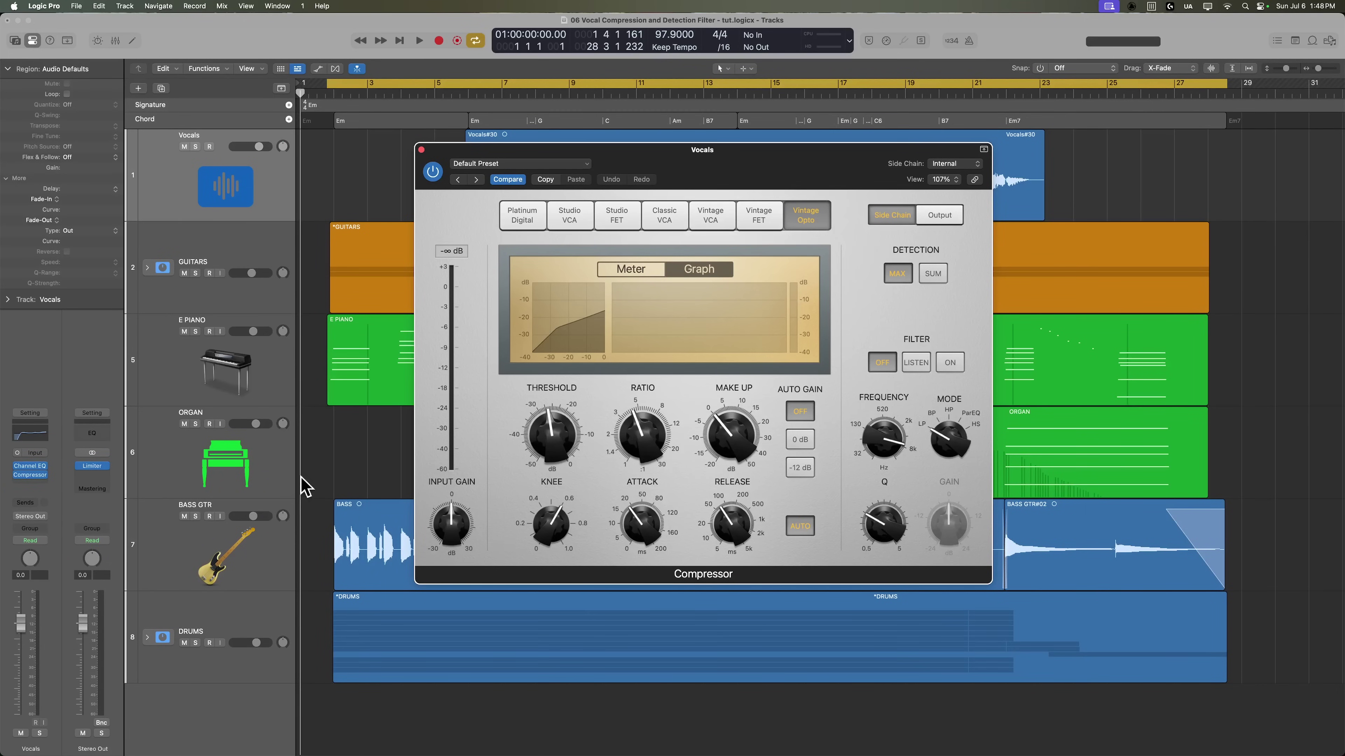
Step: Close the Compressor window and play the song from the start with the Vocals region selected
{"action": "left_click", "coordinate": [421, 150]}
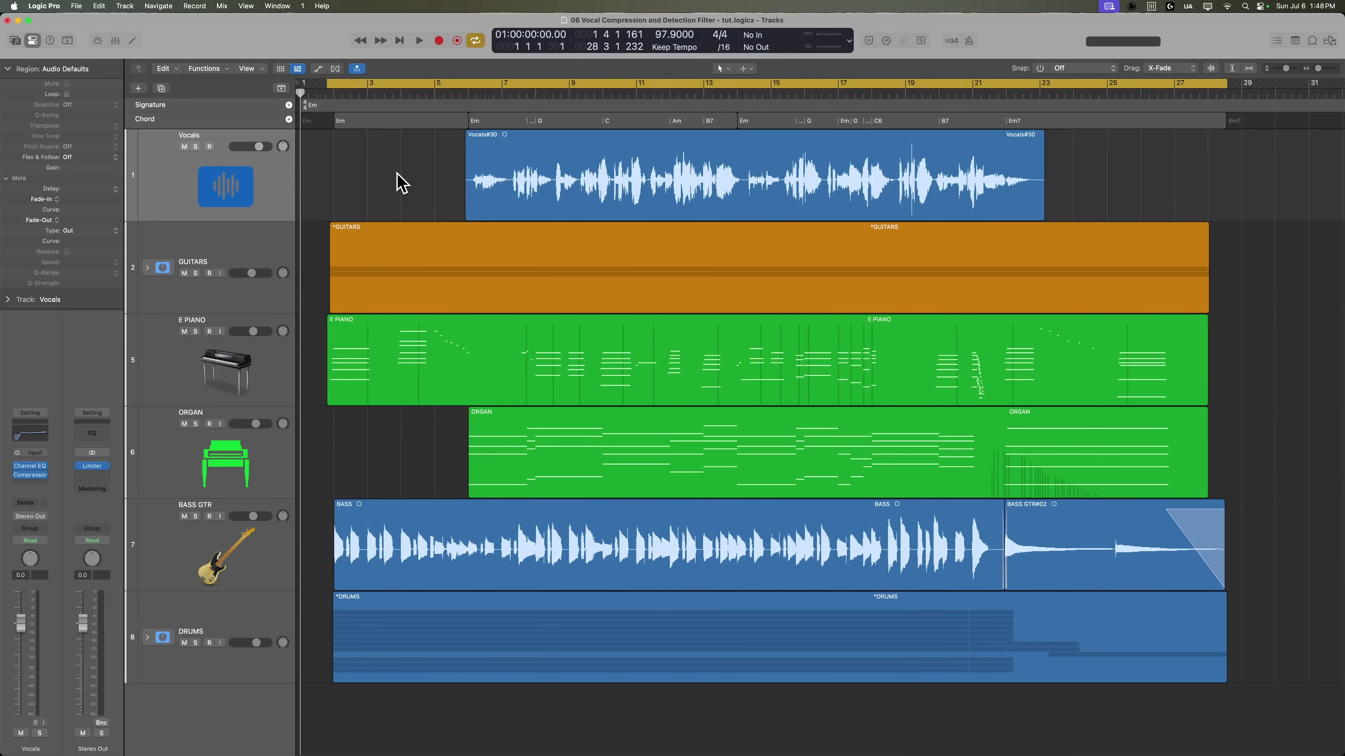
{"action": "left_click", "coordinate": [504, 175]}
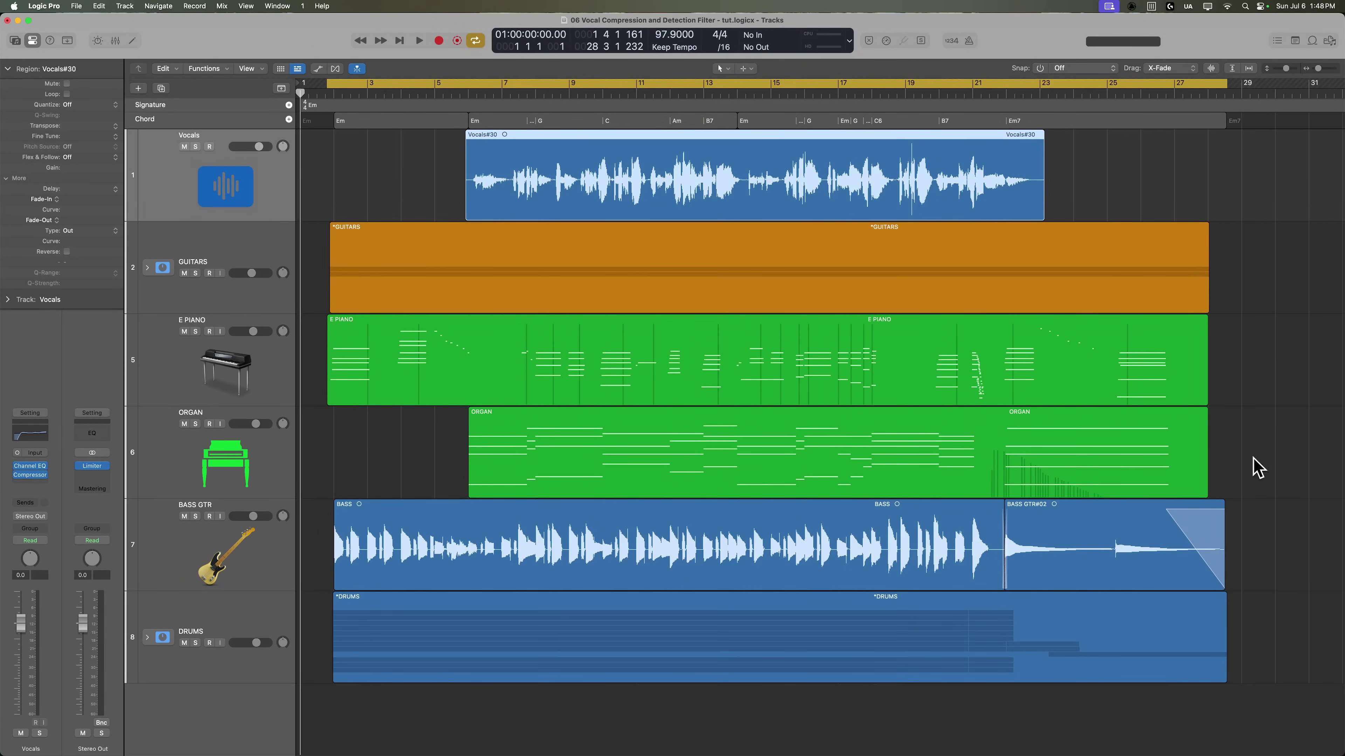
{"action": "key", "text": "space"}
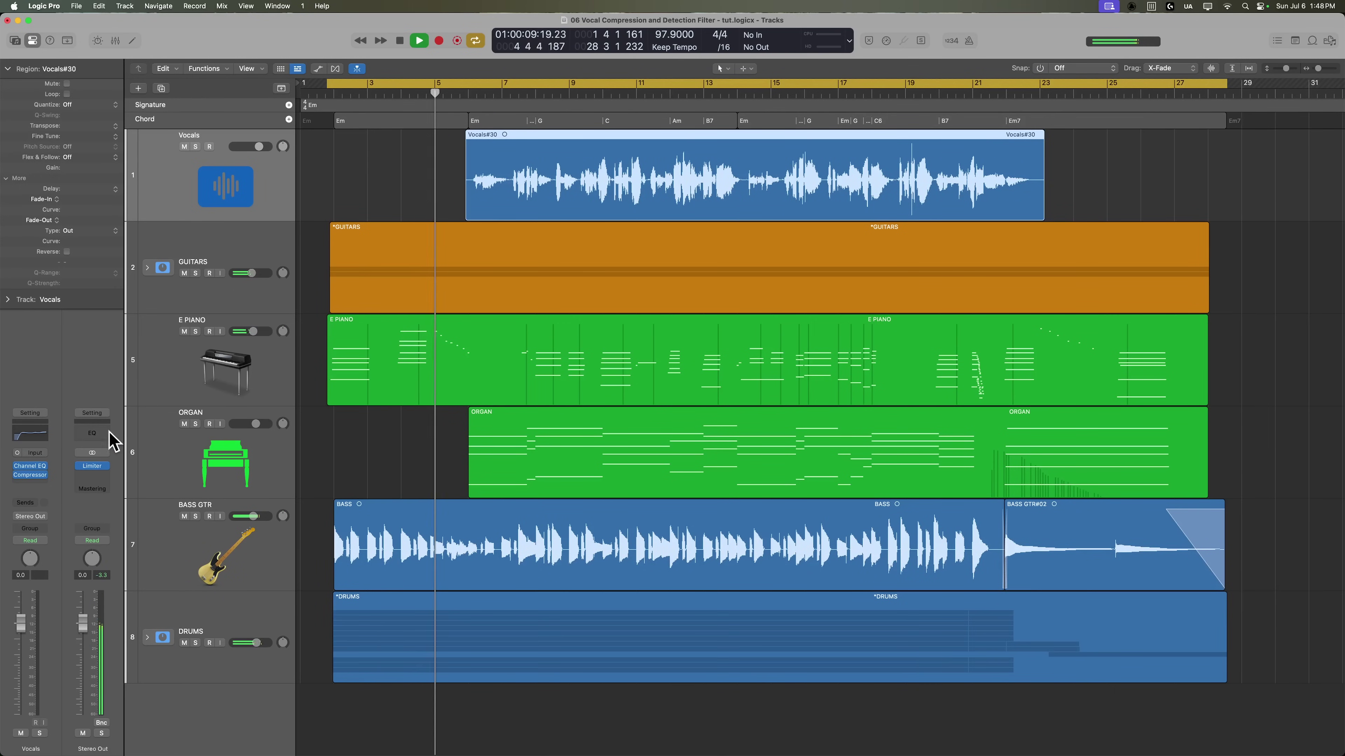
Step: Open the Vocals track's Compressor beside the arrangement, switch its display to Meter, and fine-tune the Make Up gain
{"action": "left_click", "coordinate": [30, 474]}
{"action": "left_click_drag", "start_coordinate": [845, 168], "coordinate": [1093, 258]}
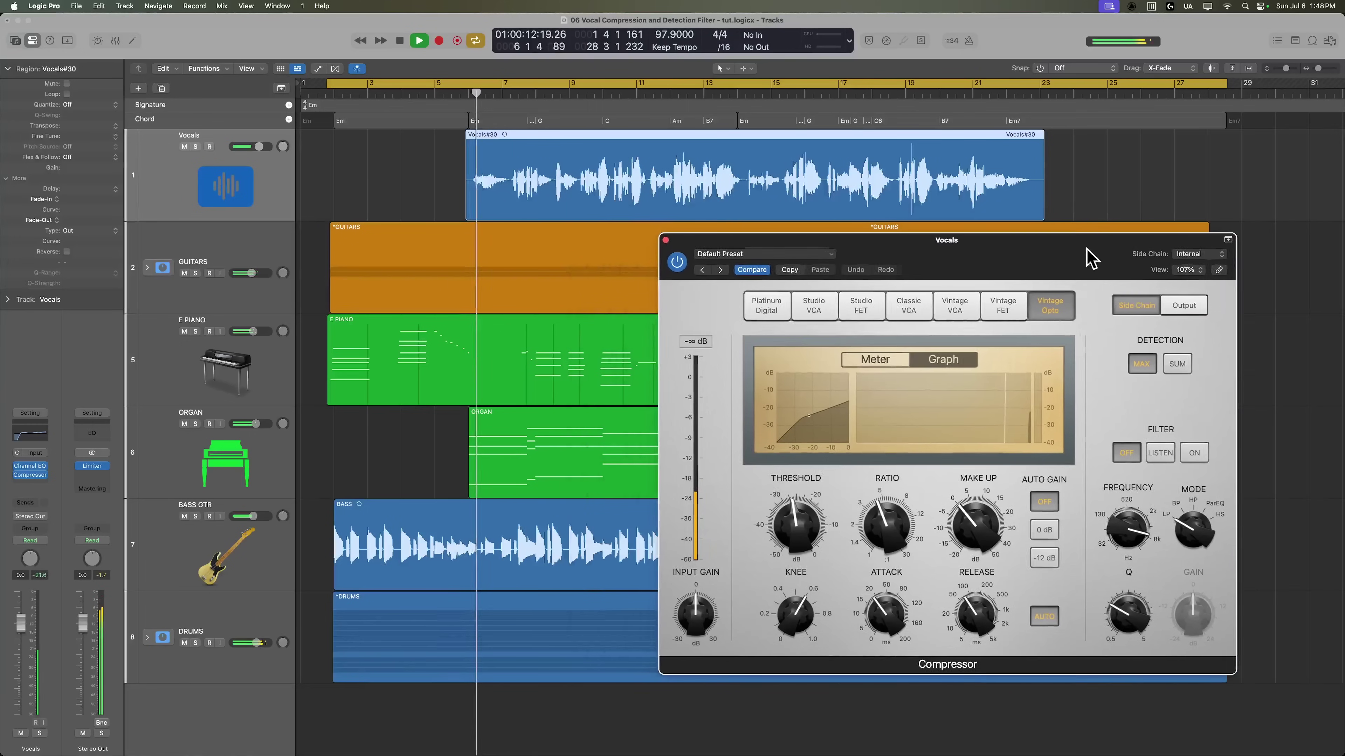
{"action": "left_click", "coordinate": [883, 368]}
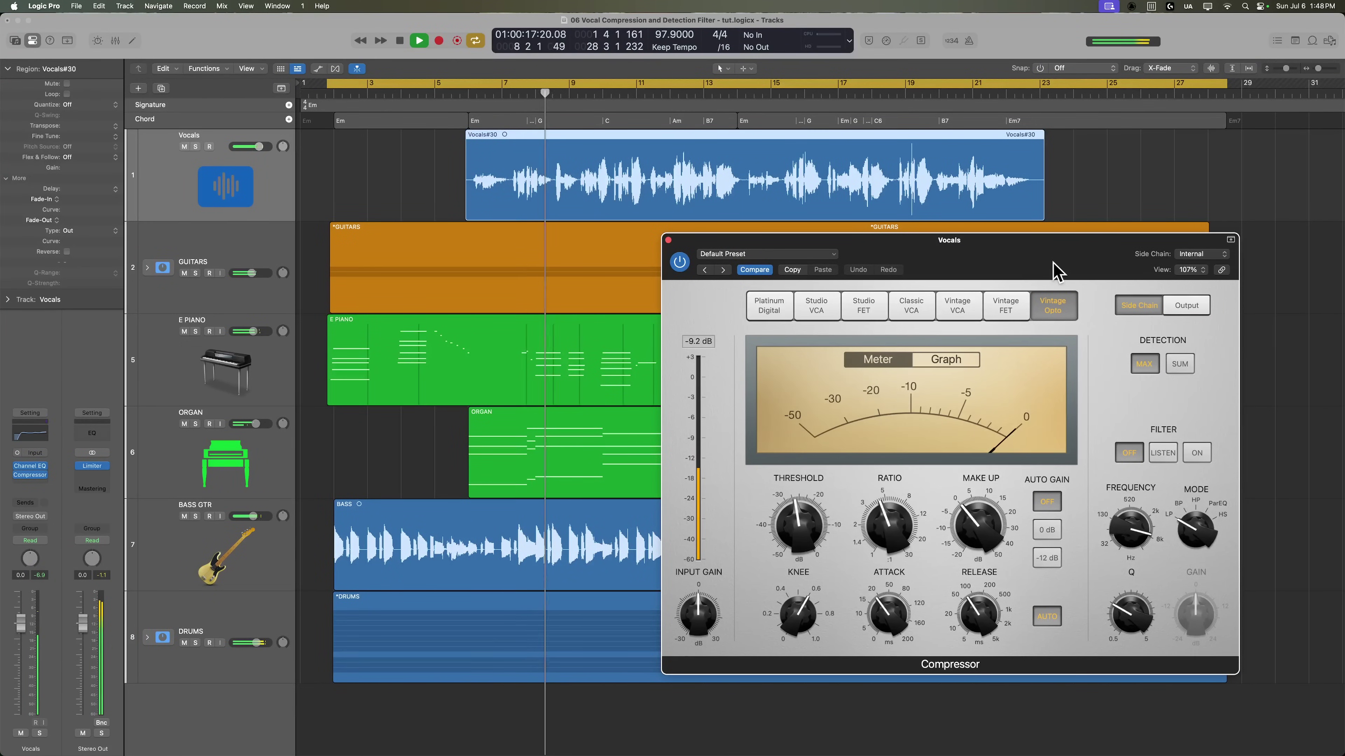
{"action": "left_click_drag", "start_coordinate": [978, 524], "coordinate": [982, 525]}
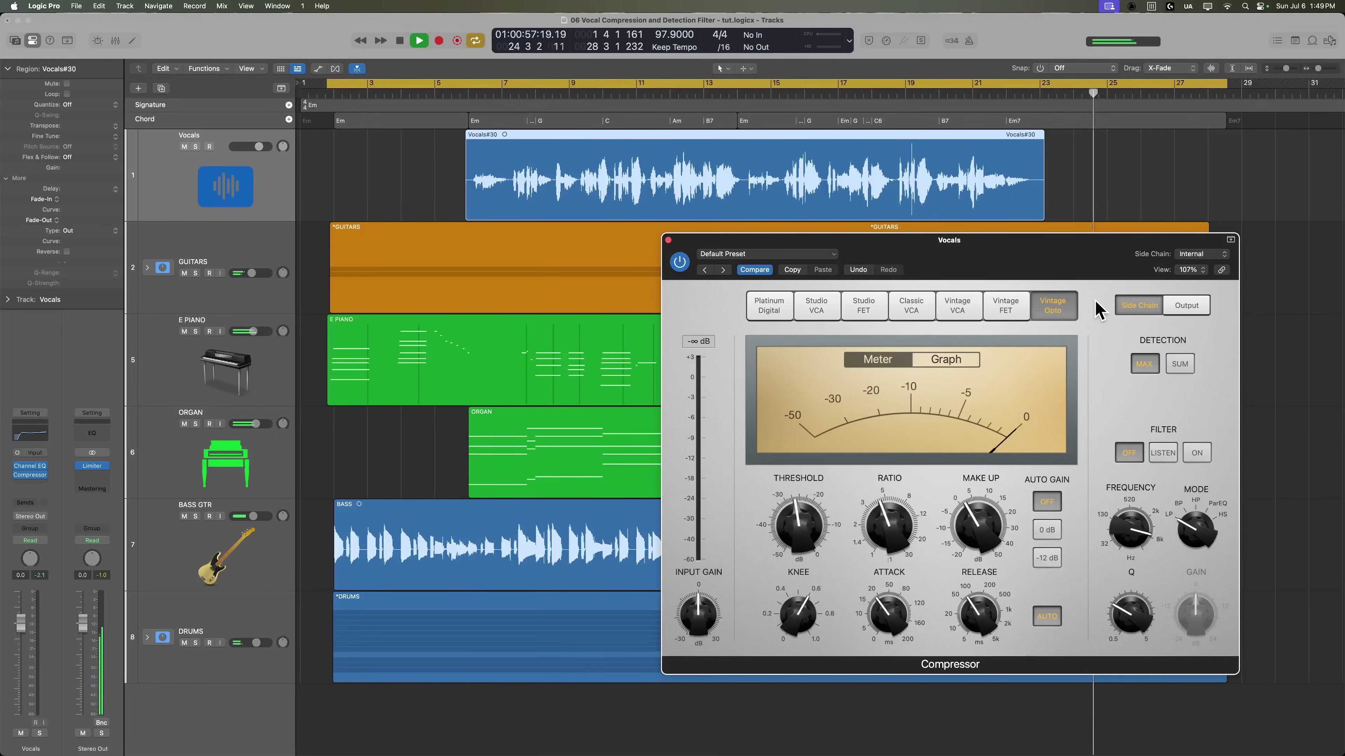
Step: Stop playback and set the cycle range to match the Vocals region
{"action": "key", "text": "c"}
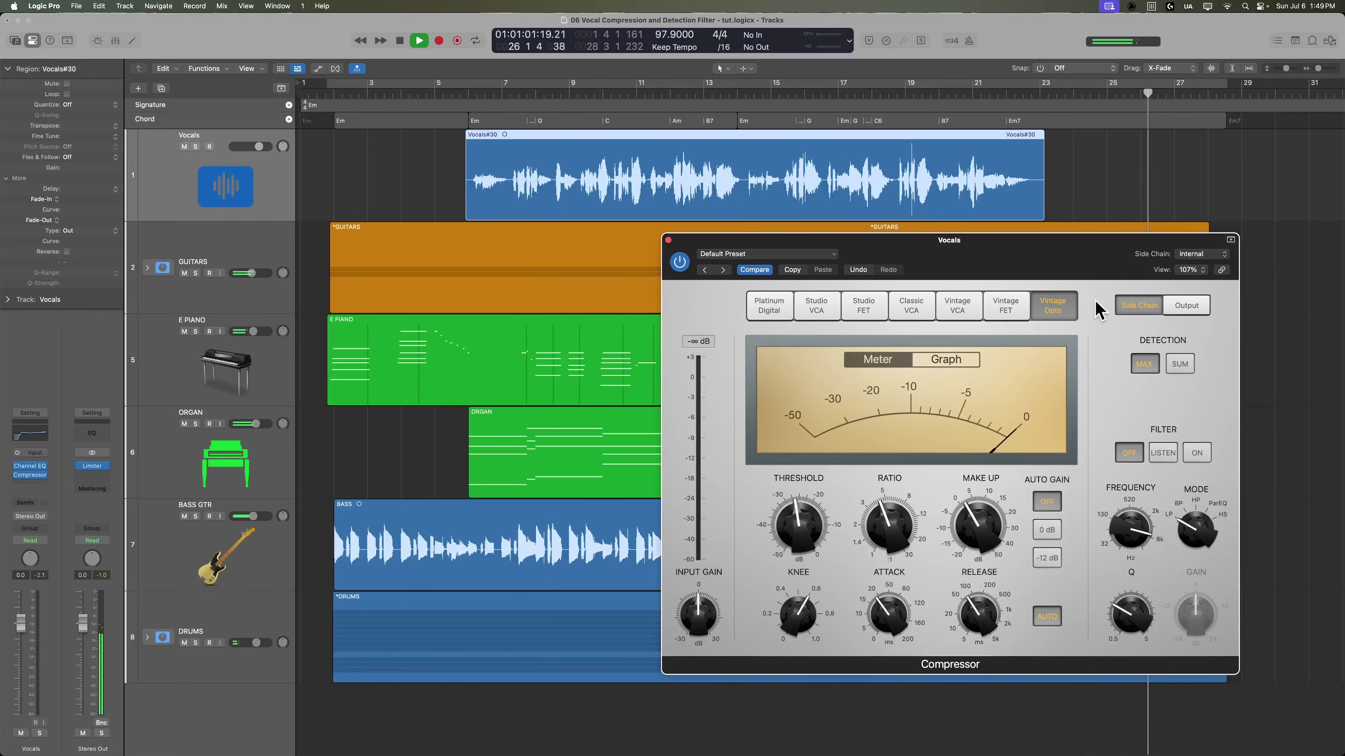
{"action": "key", "text": "space"}
{"action": "left_click", "coordinate": [943, 170]}
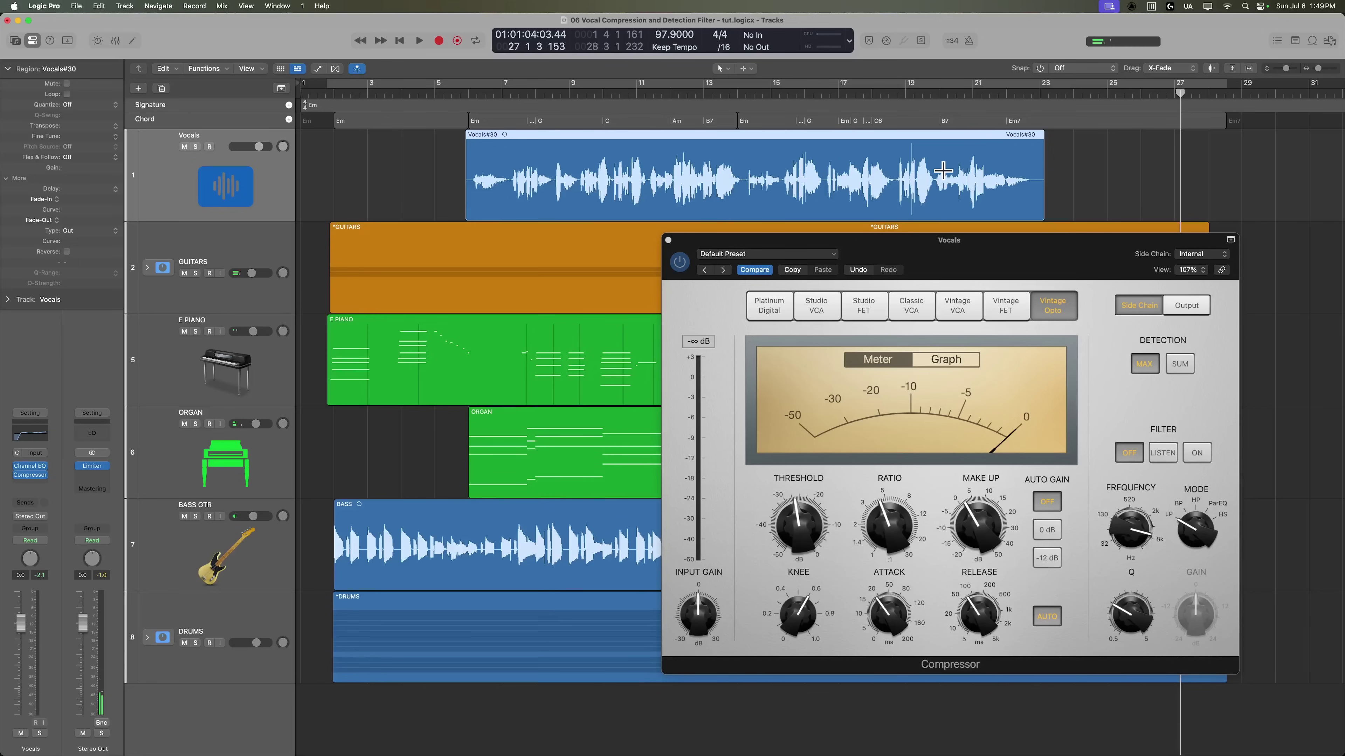
{"action": "key", "text": "u"}
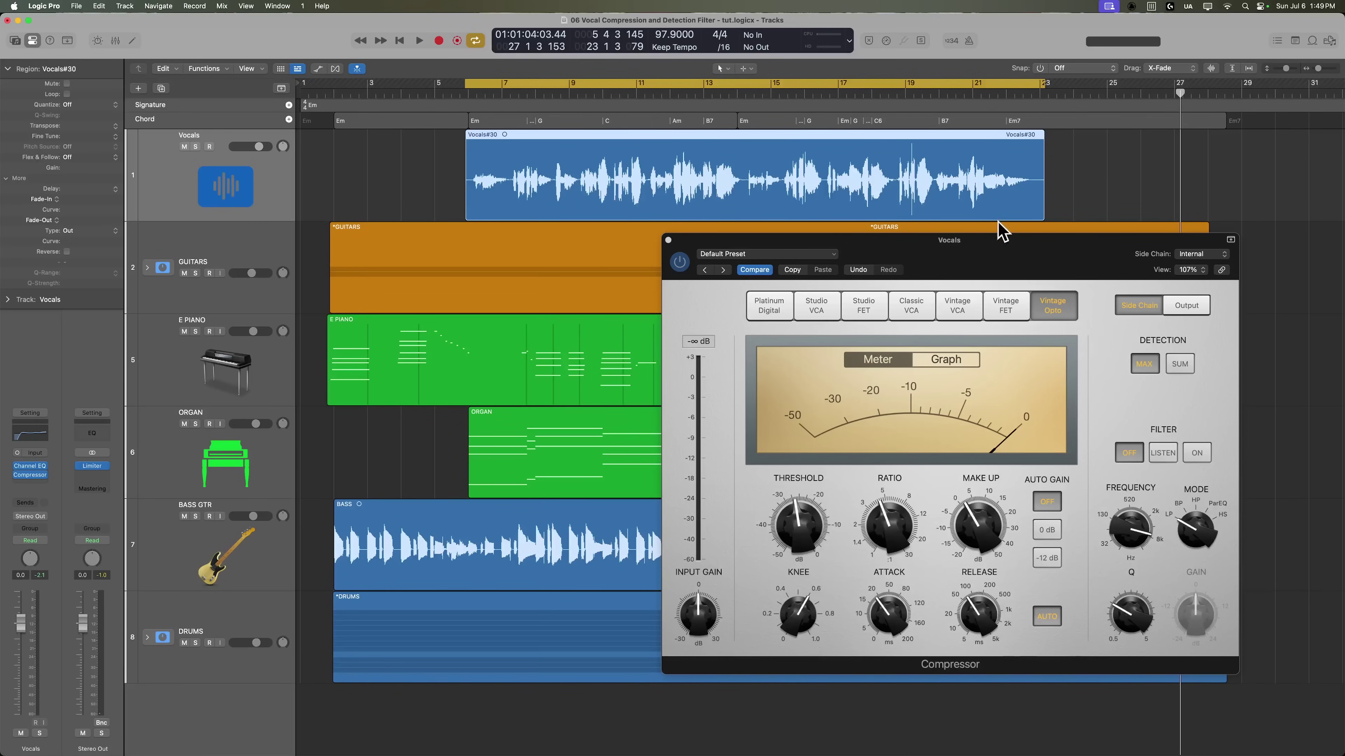
Step: Centre the Compressor window and view its Output settings before returning to the Side Chain settings
{"action": "left_click", "coordinate": [1047, 244]}
{"action": "left_click_drag", "start_coordinate": [1077, 256], "coordinate": [883, 212]}
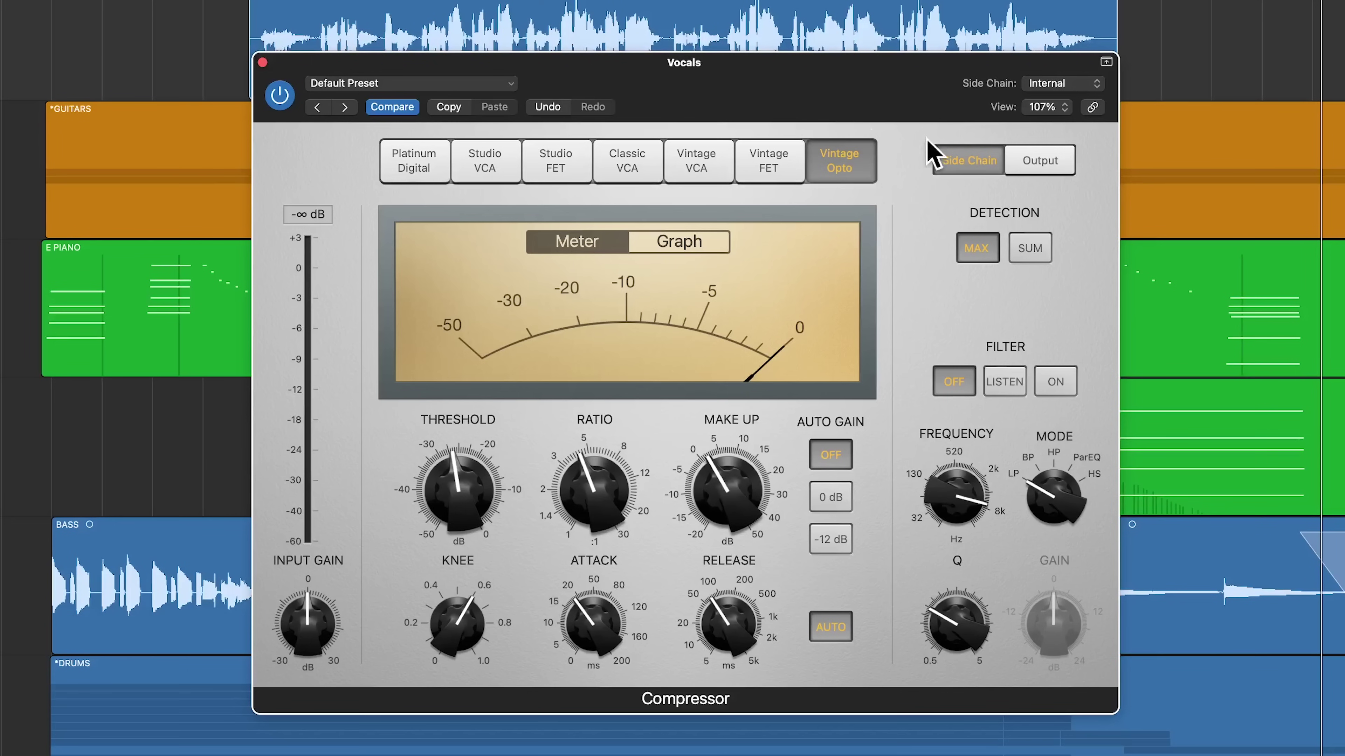
{"action": "left_click", "coordinate": [1033, 160]}
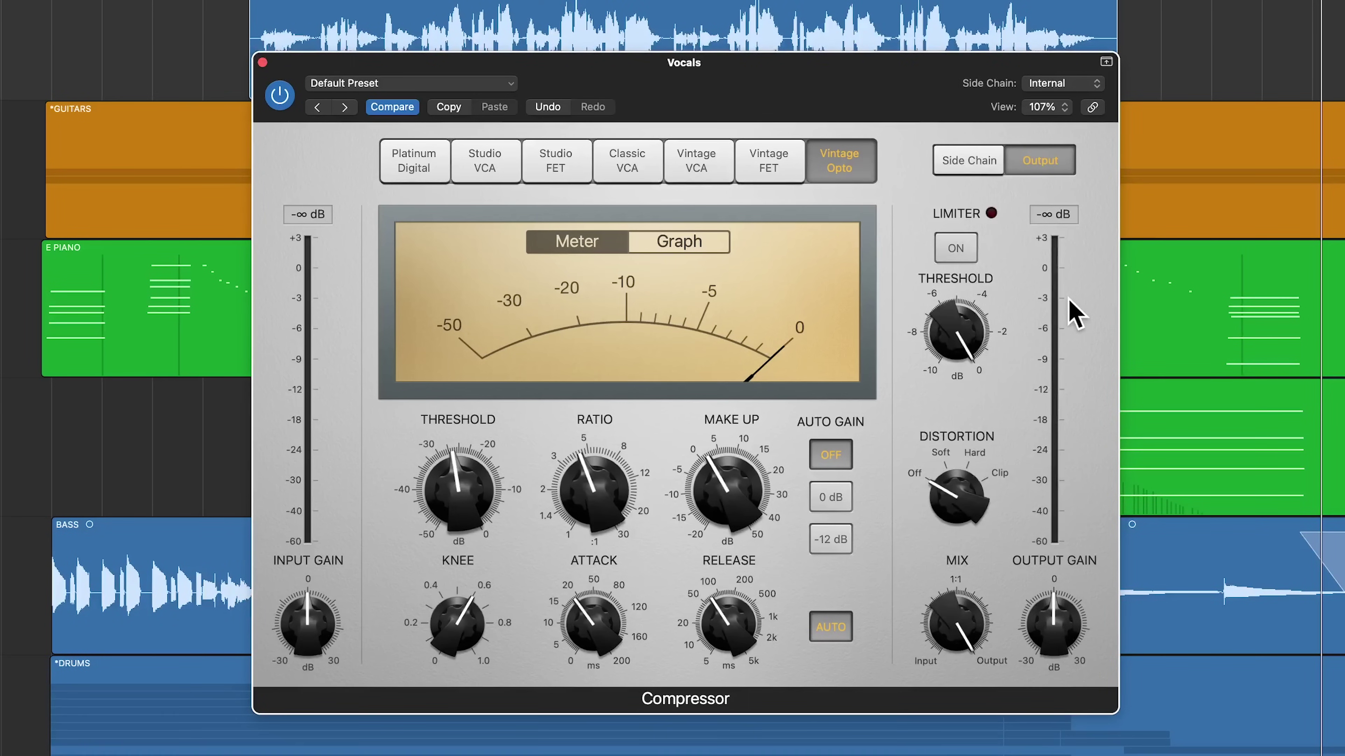
{"action": "left_click", "coordinate": [969, 162]}
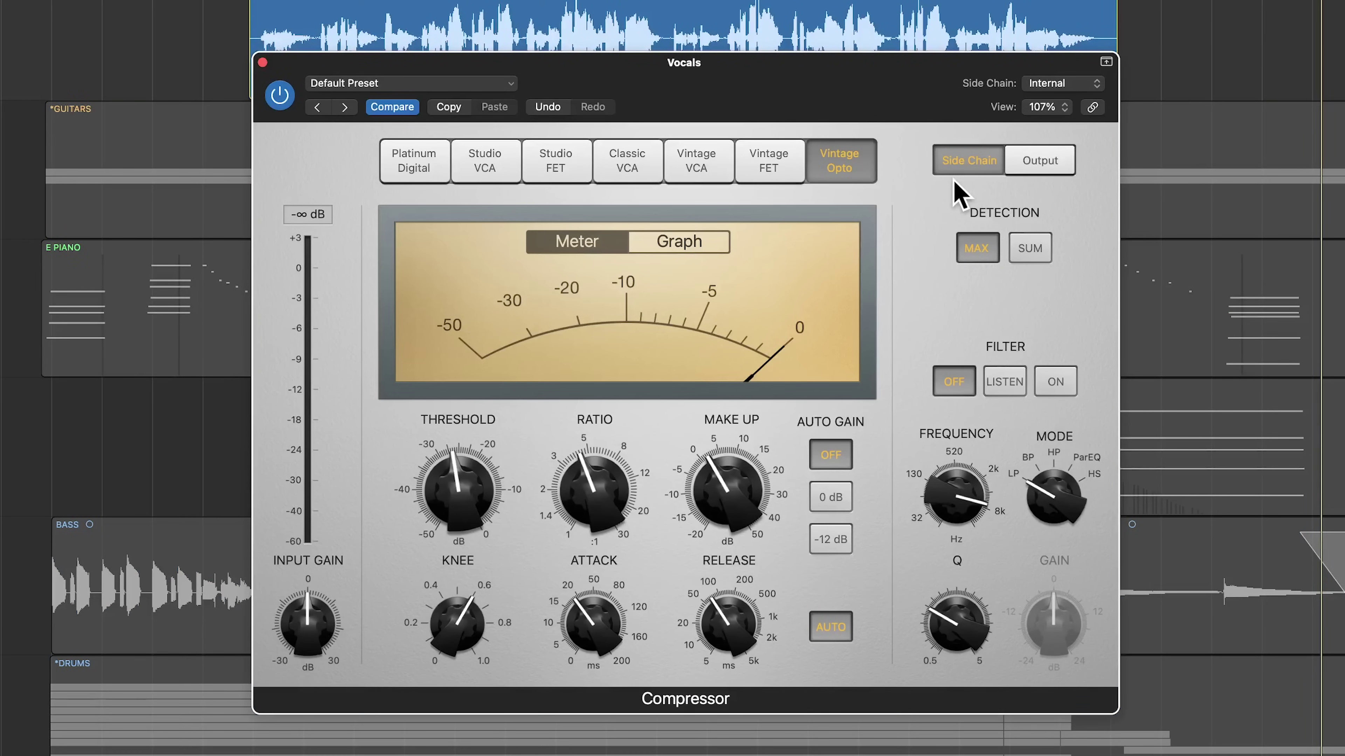
Step: Try the side-chain filter's Listen and On states, returning the filter to Off
{"action": "left_click", "coordinate": [1004, 383]}
{"action": "left_click", "coordinate": [1055, 383]}
{"action": "left_click", "coordinate": [1004, 382]}
{"action": "left_click", "coordinate": [954, 381]}
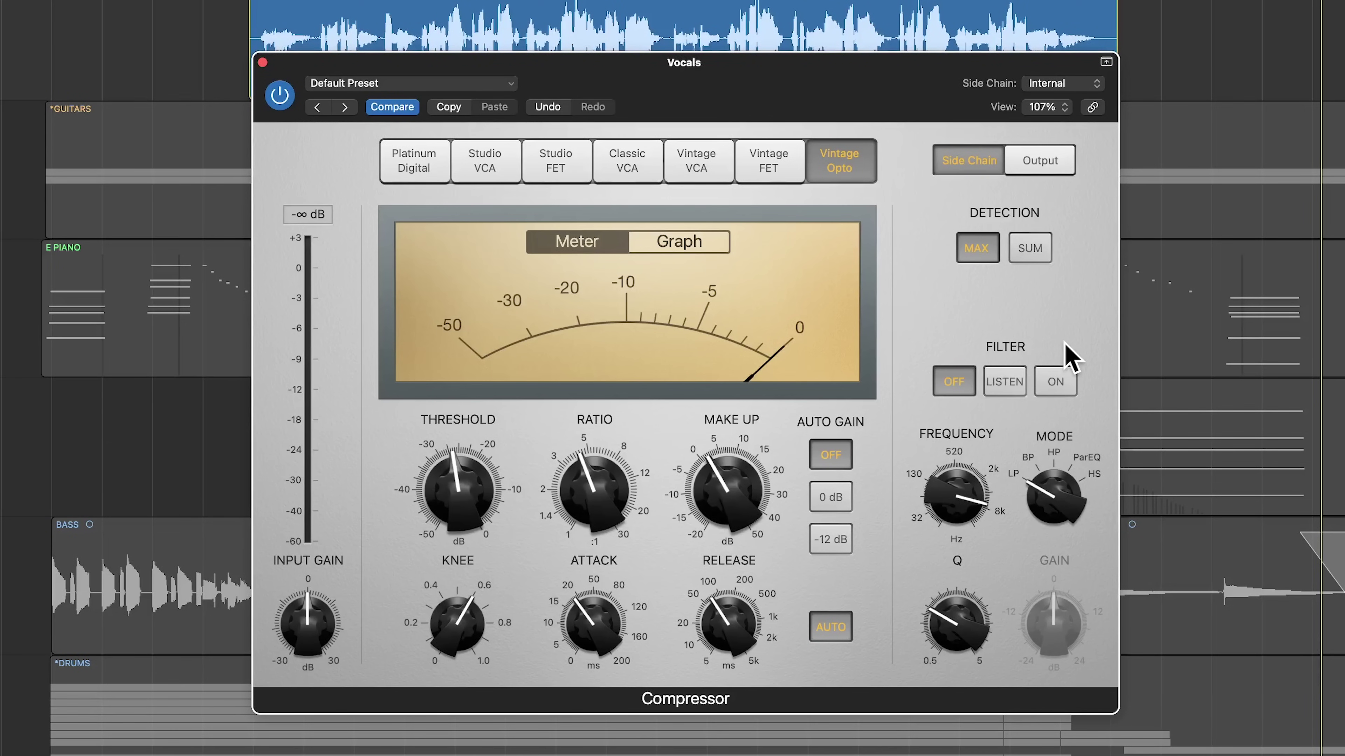
{"action": "left_click", "coordinate": [1047, 391]}
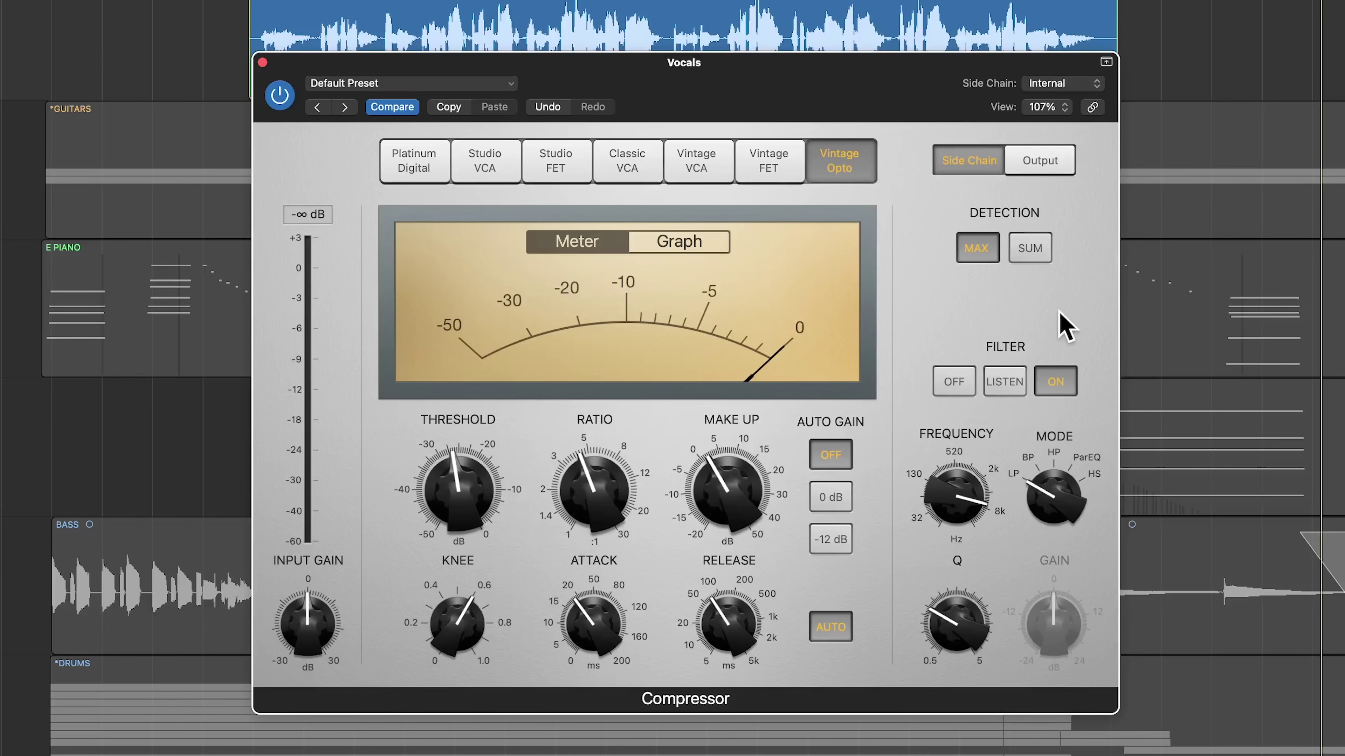
{"action": "left_click", "coordinate": [1000, 386]}
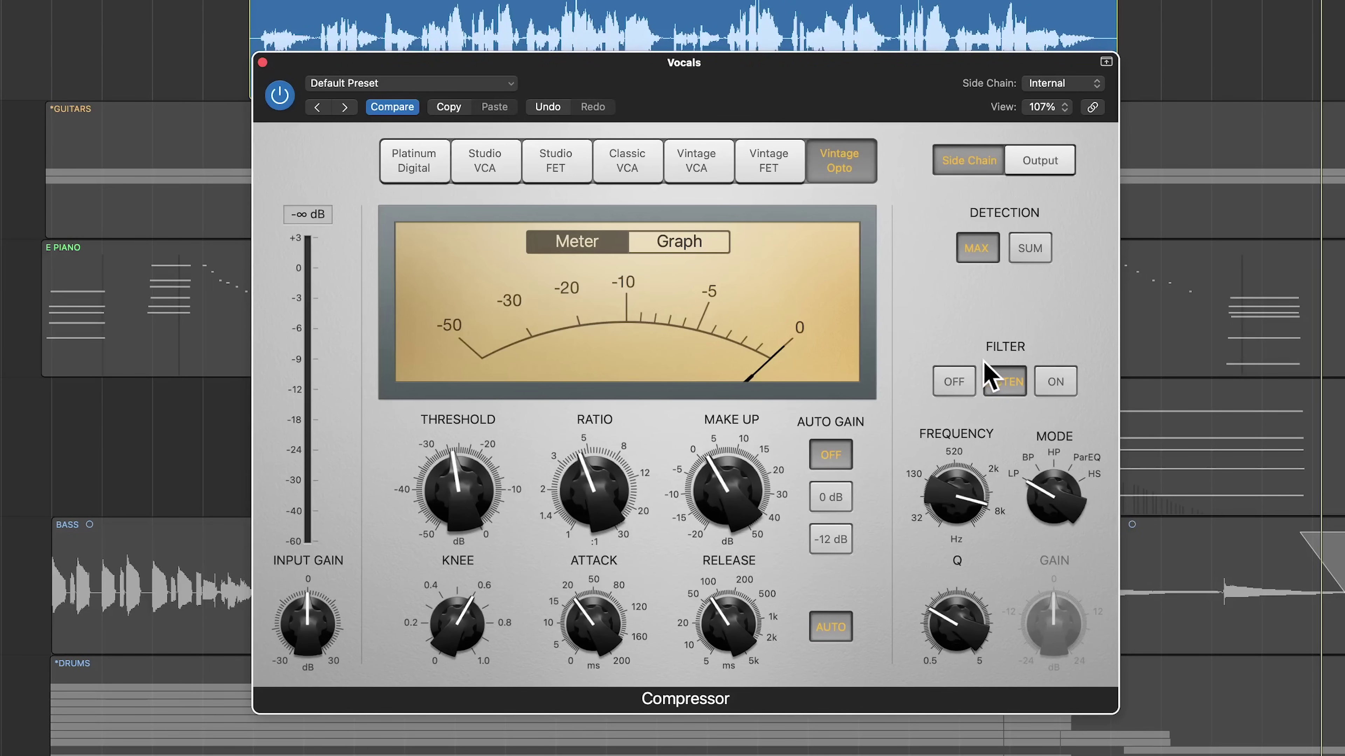
{"action": "left_click", "coordinate": [956, 380]}
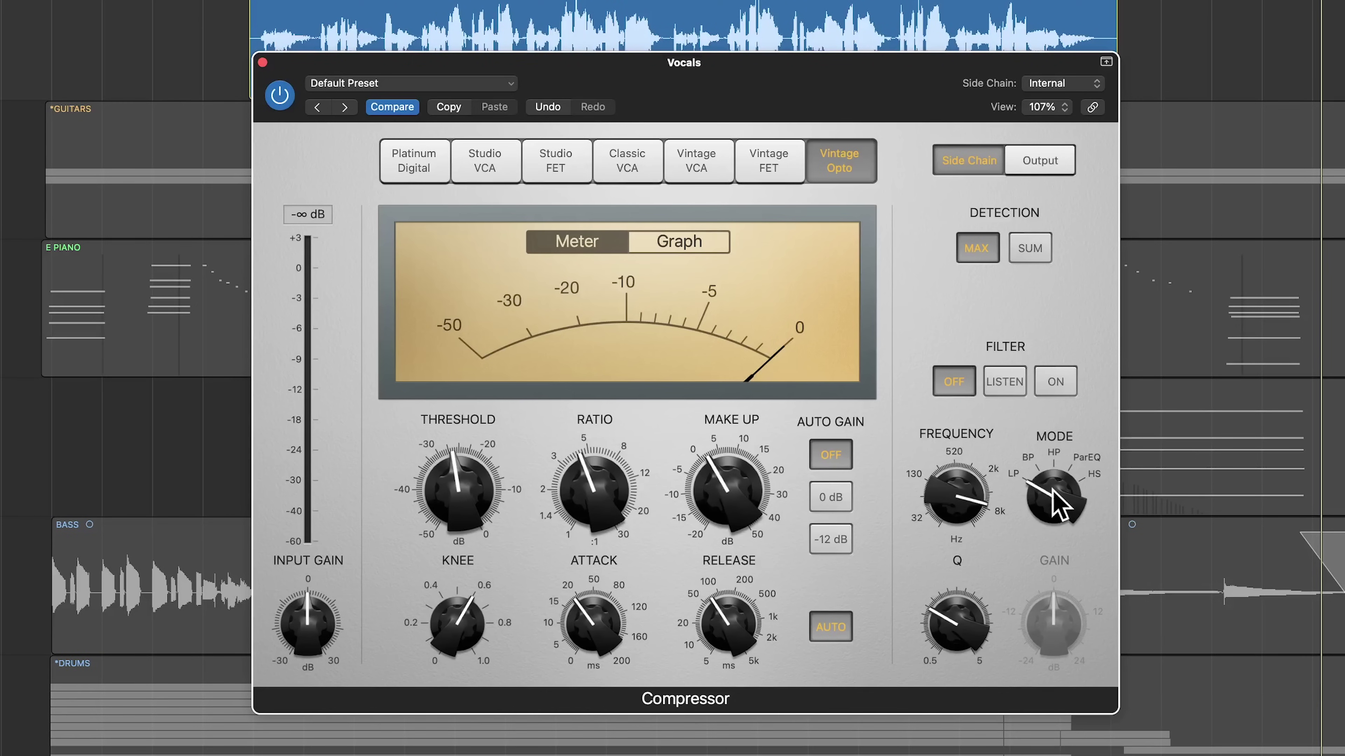
Step: Set the side-chain filter to Listen, briefly switching to On for comparison
{"action": "left_click", "coordinate": [1018, 382]}
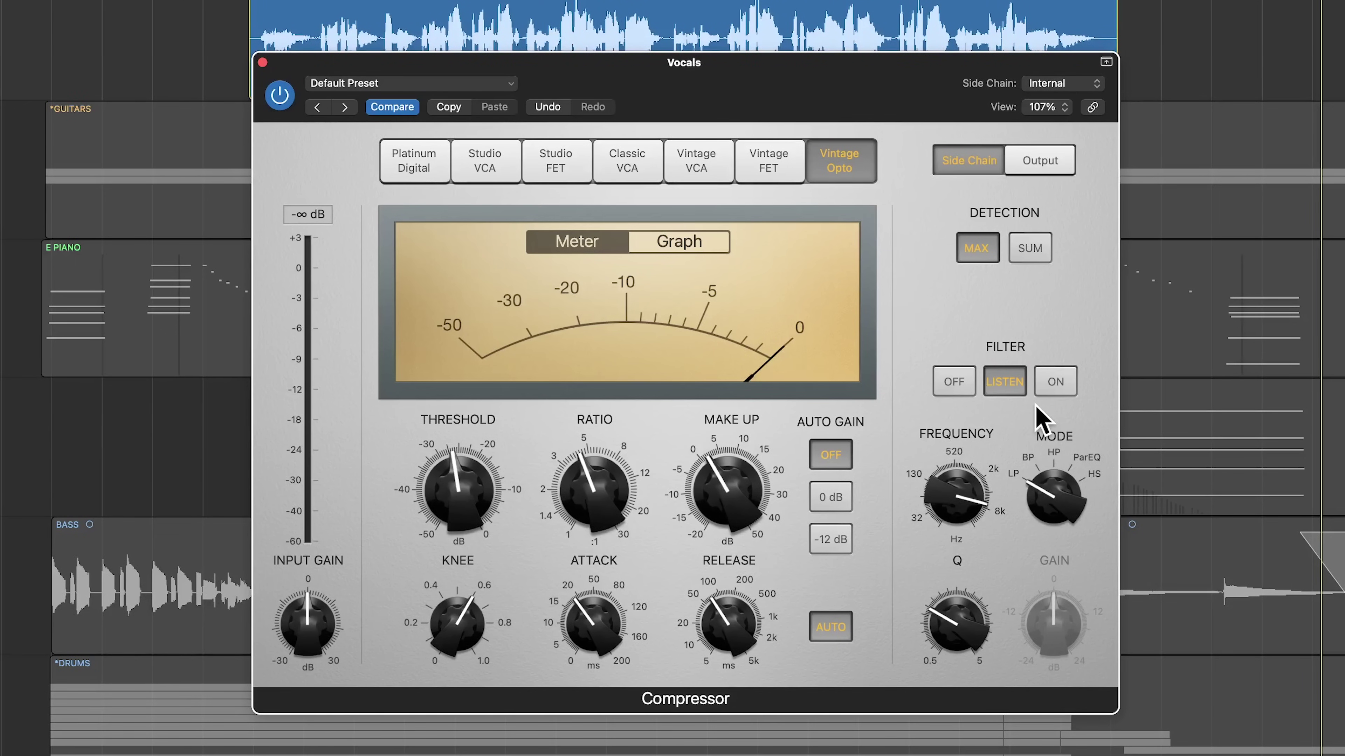
{"action": "left_click", "coordinate": [1064, 387]}
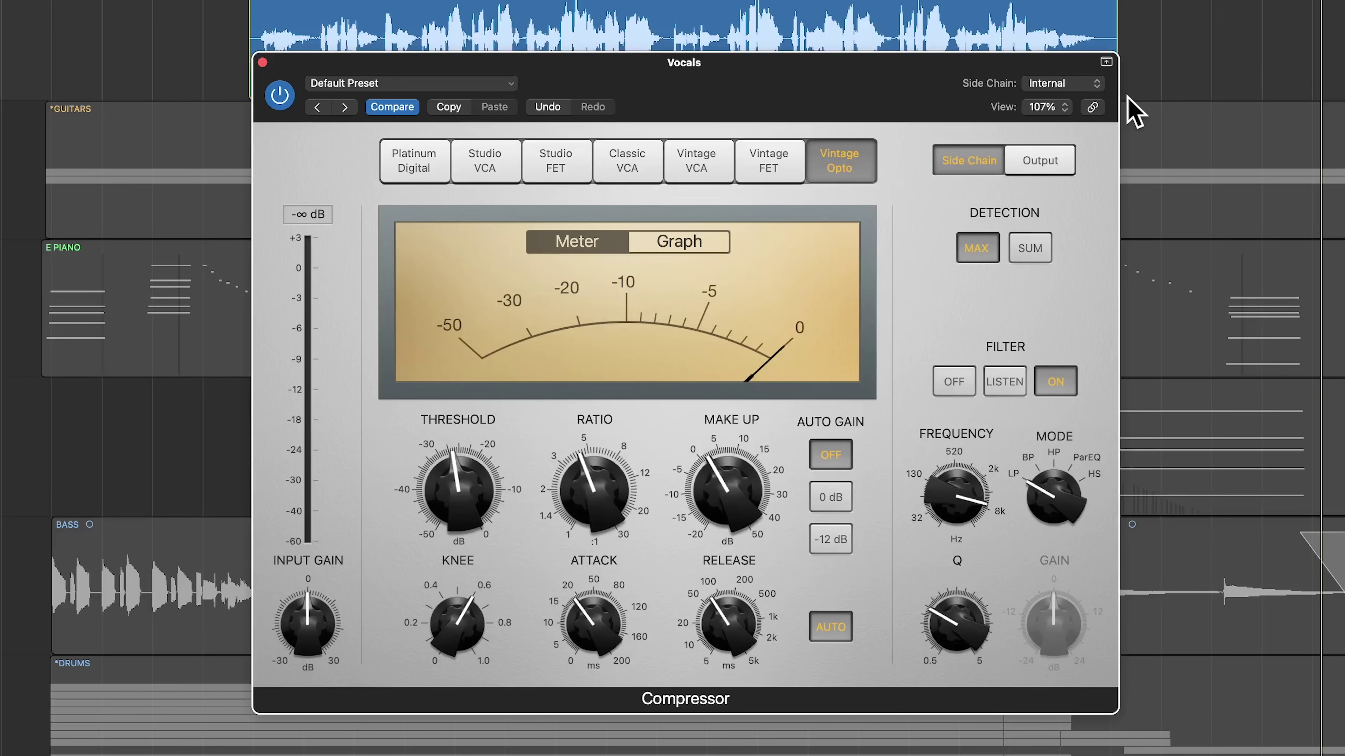
{"action": "left_click", "coordinate": [1006, 383]}
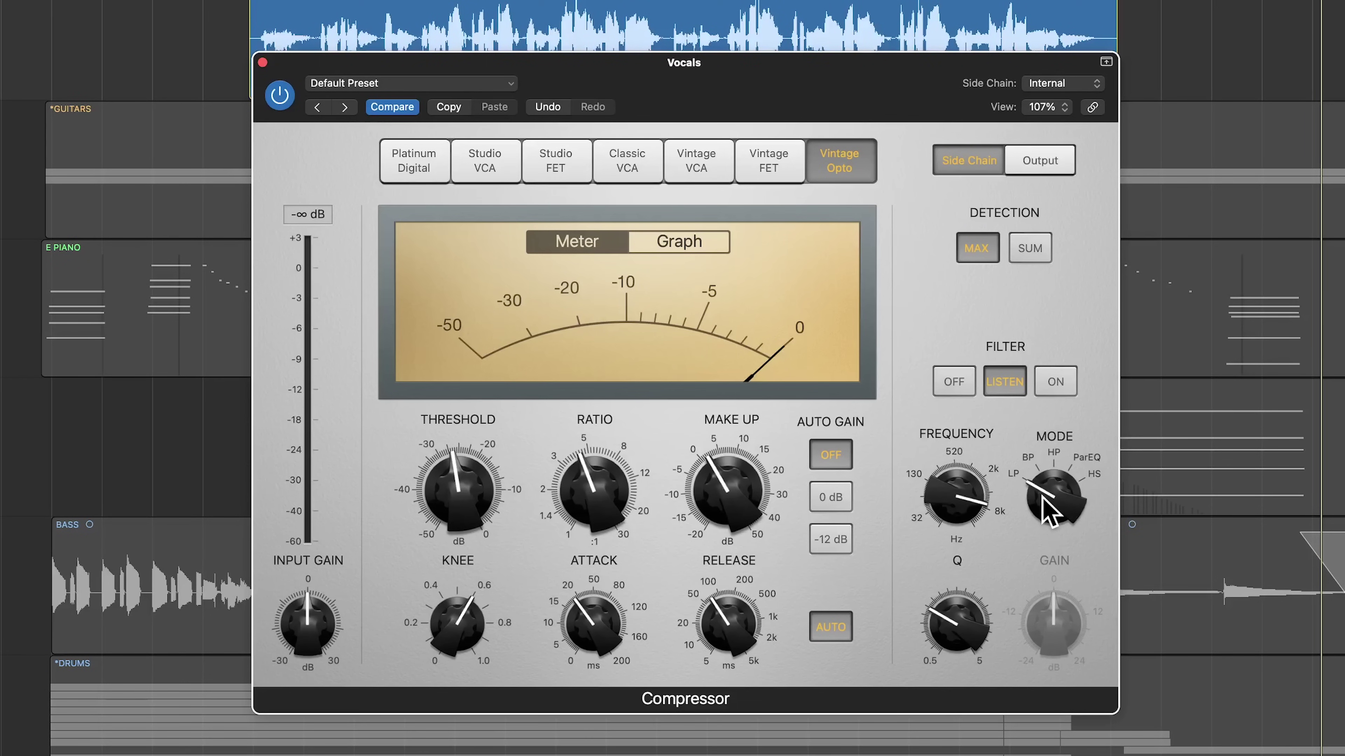
Step: Step the filter mode through BP, HP, ParEQ and HS, trying the Gain control in ParEQ, and return the mode to BP
{"action": "left_click_drag", "start_coordinate": [1041, 494], "coordinate": [1046, 477]}
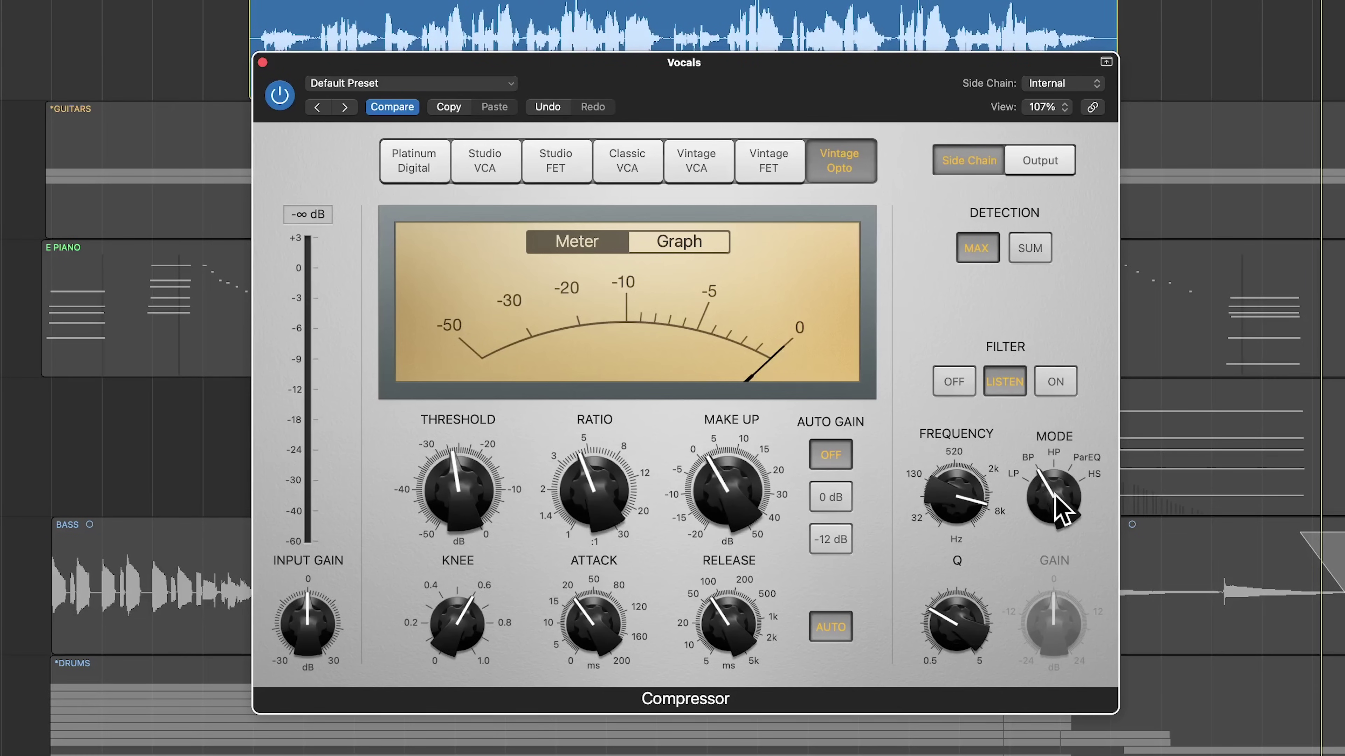
{"action": "left_click_drag", "start_coordinate": [1039, 500], "coordinate": [1056, 490]}
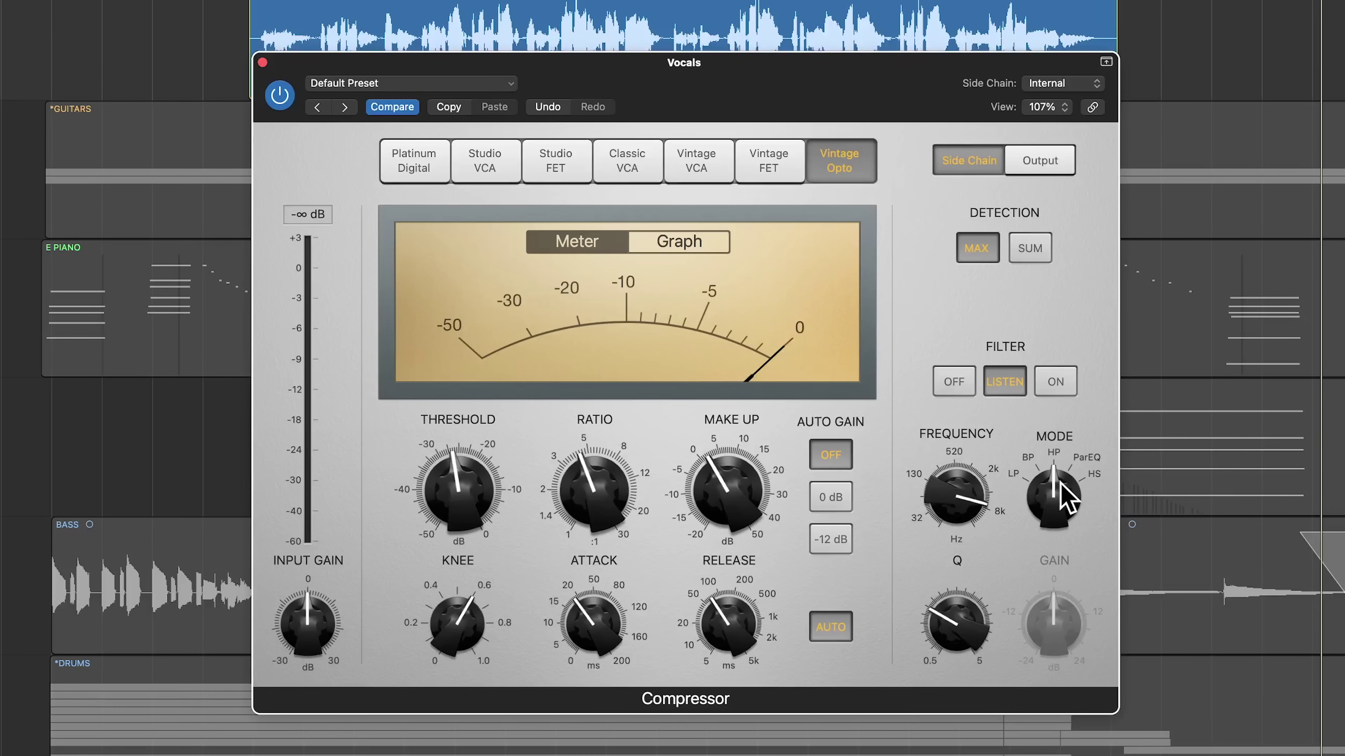
{"action": "left_click_drag", "start_coordinate": [1060, 484], "coordinate": [1060, 487]}
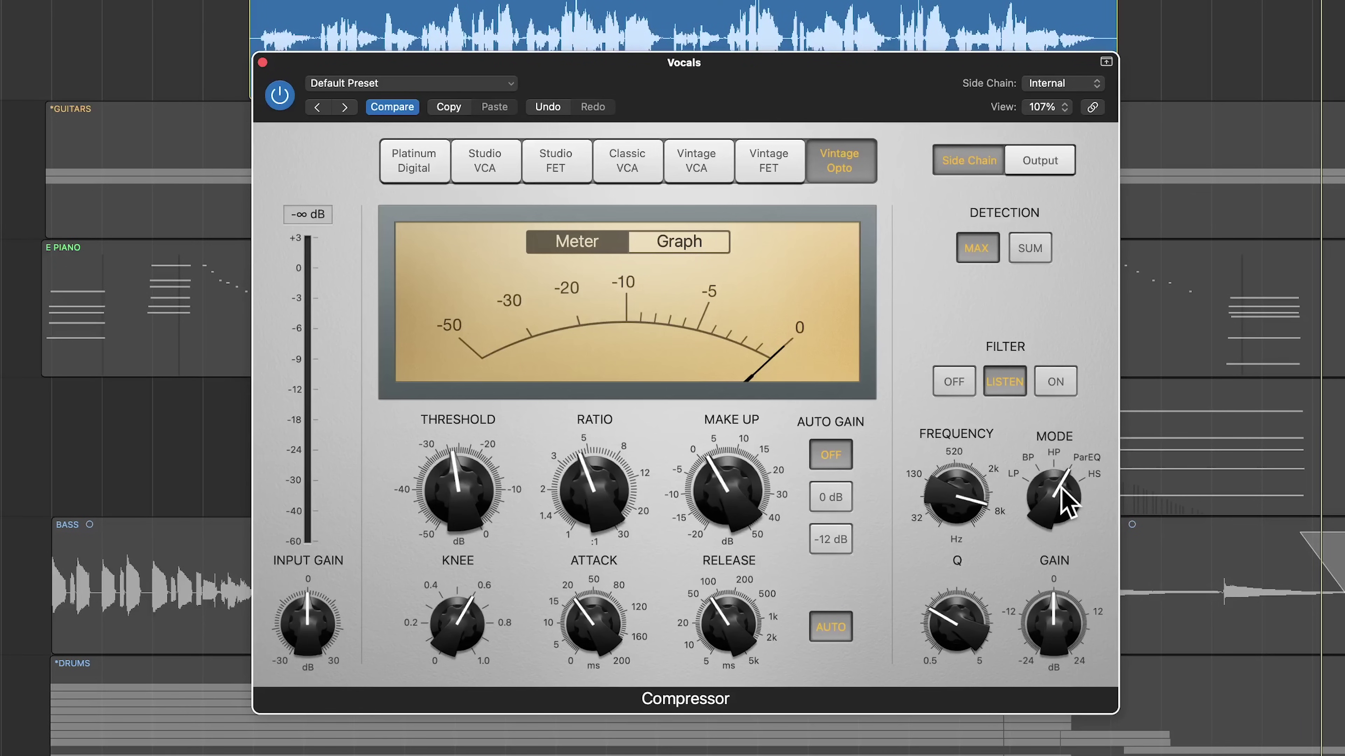
{"action": "mouse_move", "coordinate": [1076, 633]}
{"action": "left_mouse_down"}
{"action": "mouse_move", "coordinate": [1080, 667]}
{"action": "mouse_move", "coordinate": [1075, 630]}
{"action": "left_mouse_up"}
{"action": "left_click", "coordinate": [1053, 623], "text": "alt"}
{"action": "left_click_drag", "start_coordinate": [1093, 428], "coordinate": [1080, 422]}
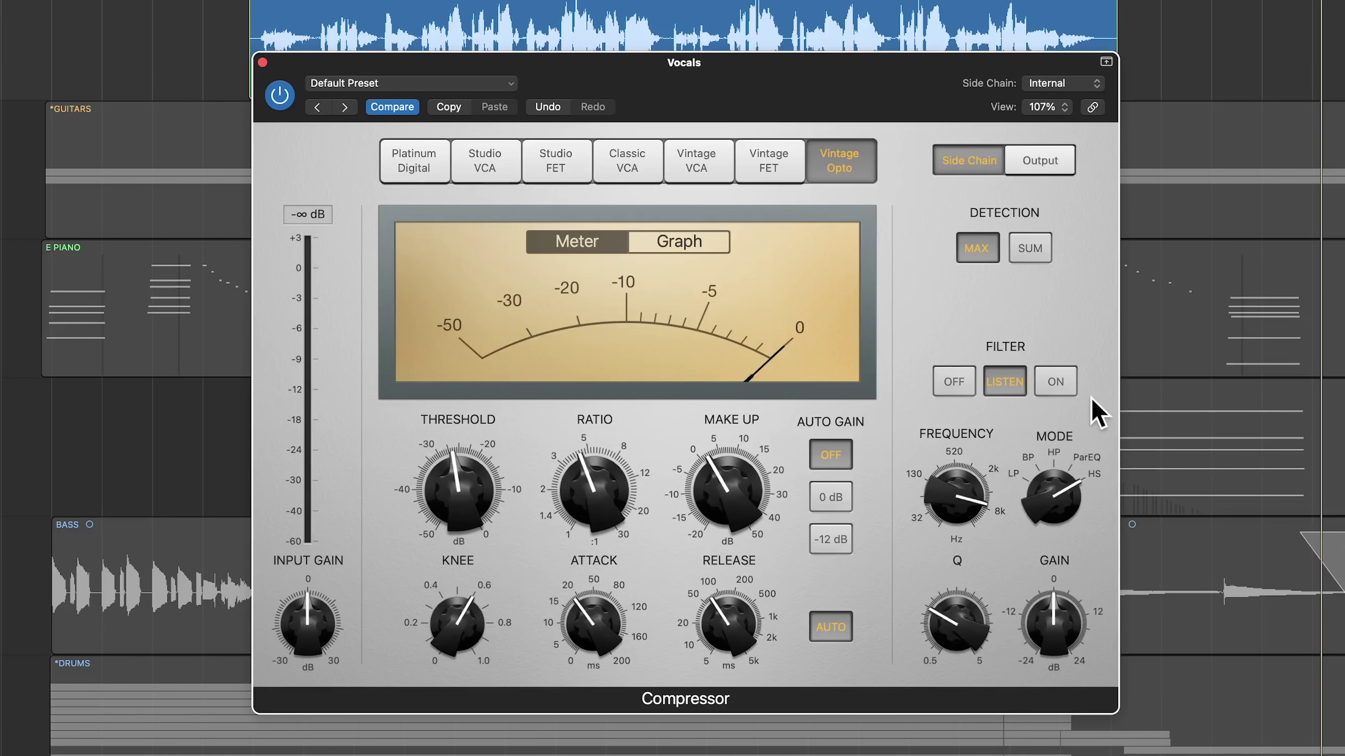
{"action": "left_click_drag", "start_coordinate": [1047, 506], "coordinate": [1054, 563]}
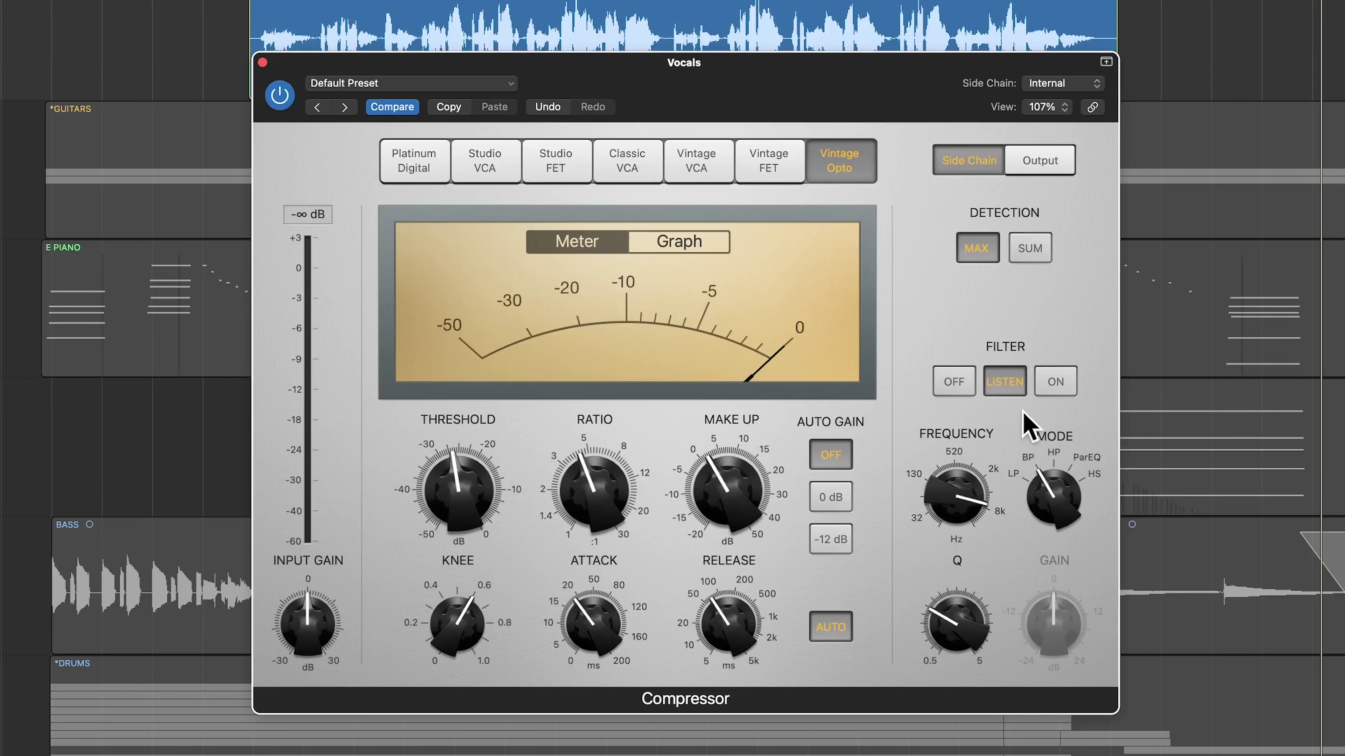
Step: Set the band-pass filter frequency to about 520 Hz and audition Q between 5.00 and 0.50, settling on 1.80
{"action": "left_click_drag", "start_coordinate": [955, 444], "coordinate": [975, 532]}
{"action": "left_click_drag", "start_coordinate": [976, 667], "coordinate": [1008, 482]}
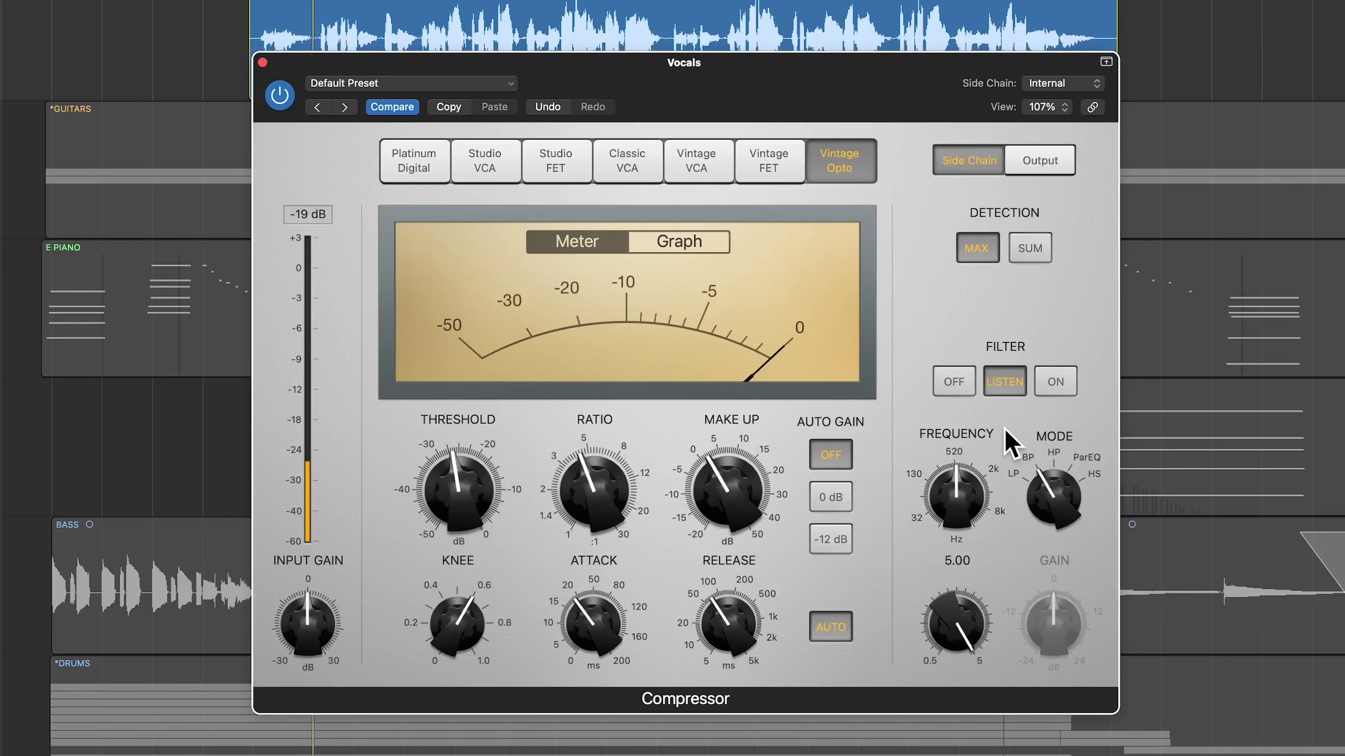
{"action": "left_click_drag", "start_coordinate": [956, 614], "coordinate": [979, 754]}
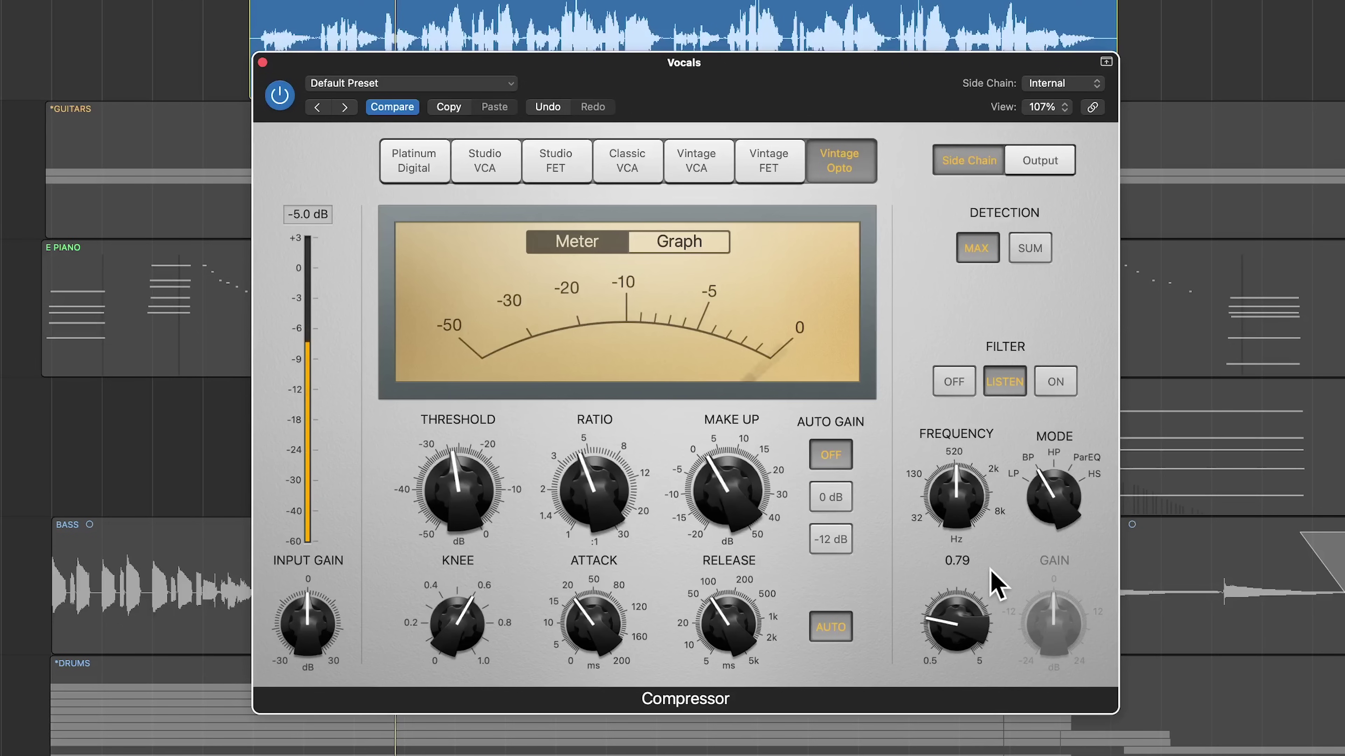
{"action": "left_click_drag", "start_coordinate": [956, 621], "coordinate": [958, 677]}
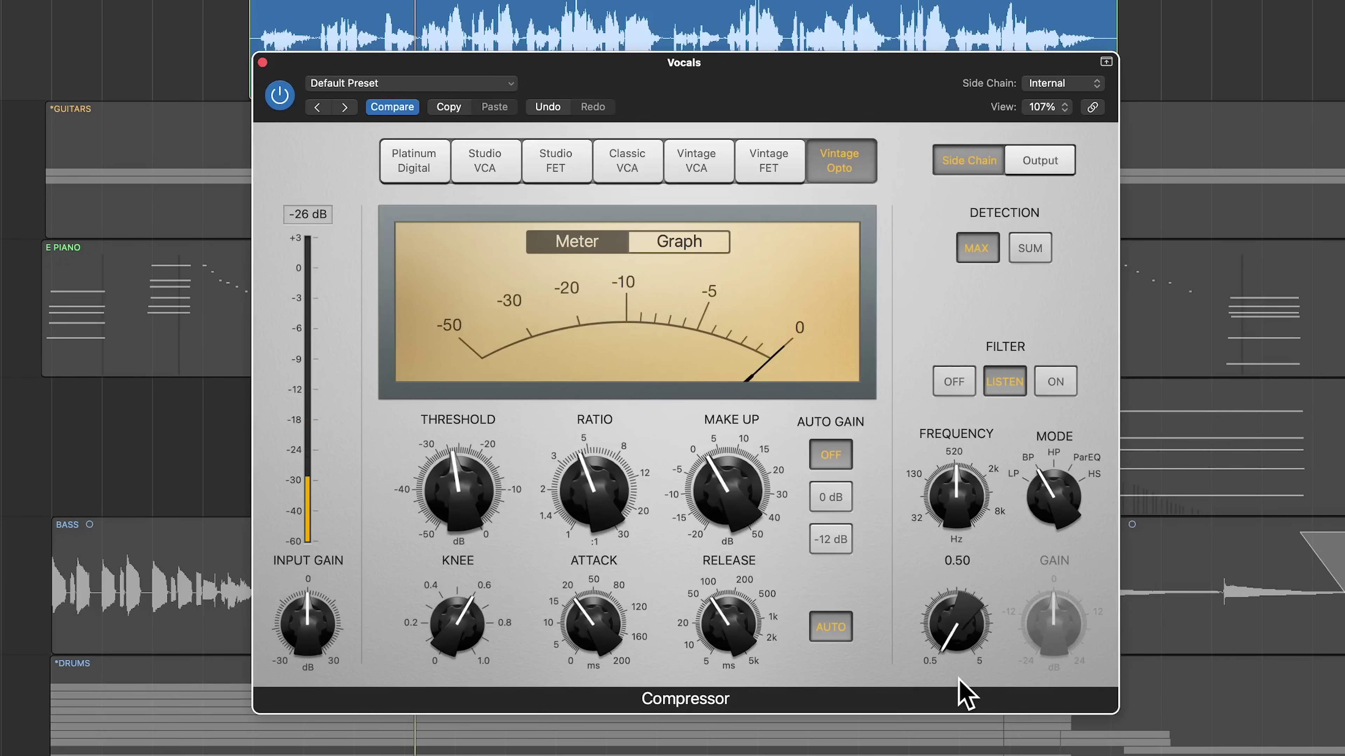
{"action": "left_click_drag", "start_coordinate": [967, 673], "coordinate": [1009, 441]}
{"action": "left_click_drag", "start_coordinate": [971, 611], "coordinate": [977, 584]}
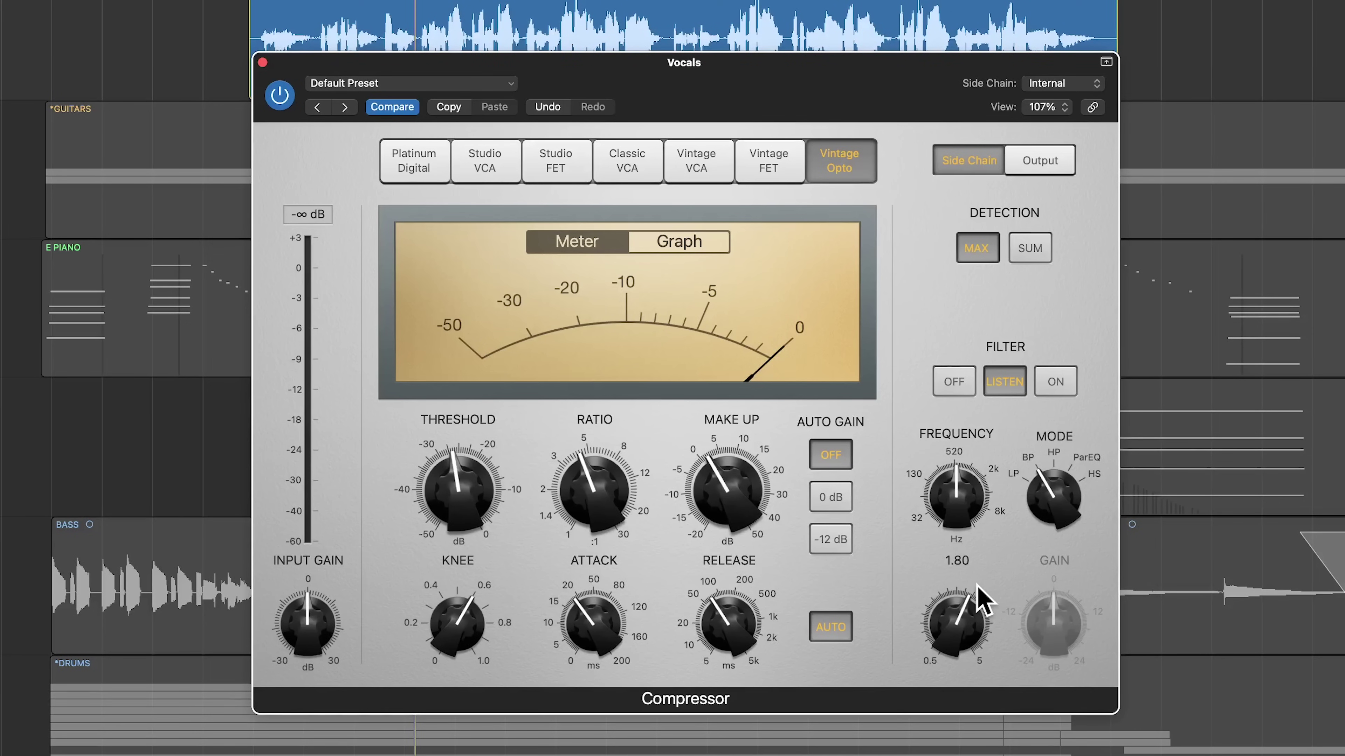
{"action": "left_click_drag", "start_coordinate": [982, 599], "coordinate": [982, 599]}
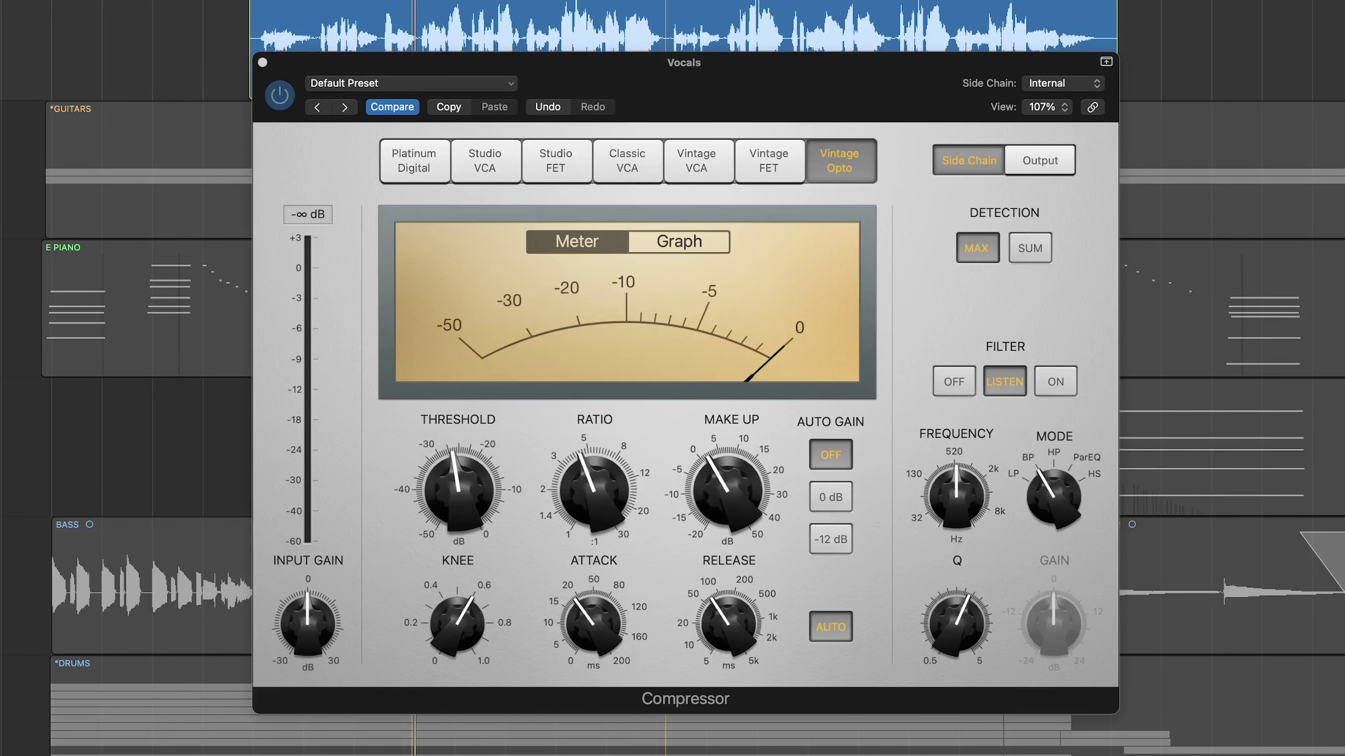
Step: Sweep the band-pass filter frequency up to 10548 Hz while listening to the vocal
{"action": "left_click", "coordinate": [927, 279]}
{"action": "left_click_drag", "start_coordinate": [963, 506], "coordinate": [992, 470]}
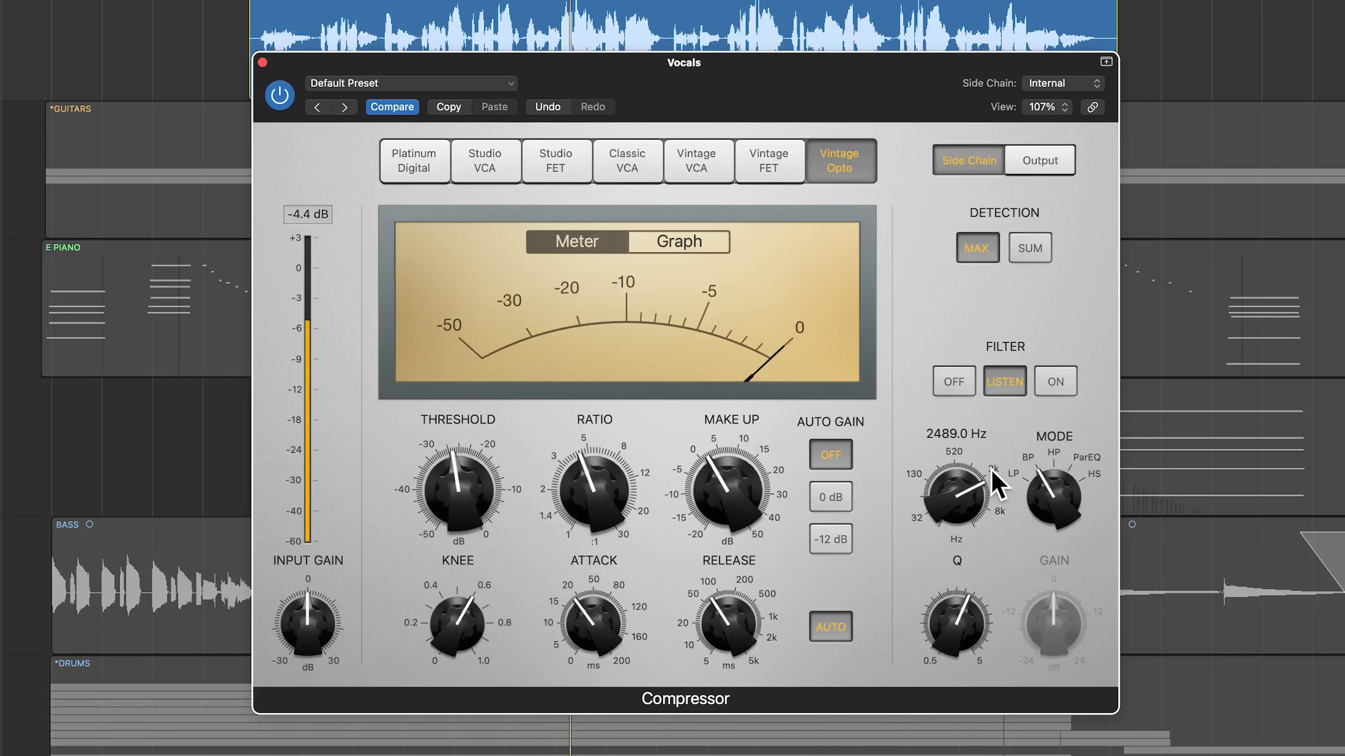
{"action": "left_click_drag", "start_coordinate": [973, 516], "coordinate": [1004, 439]}
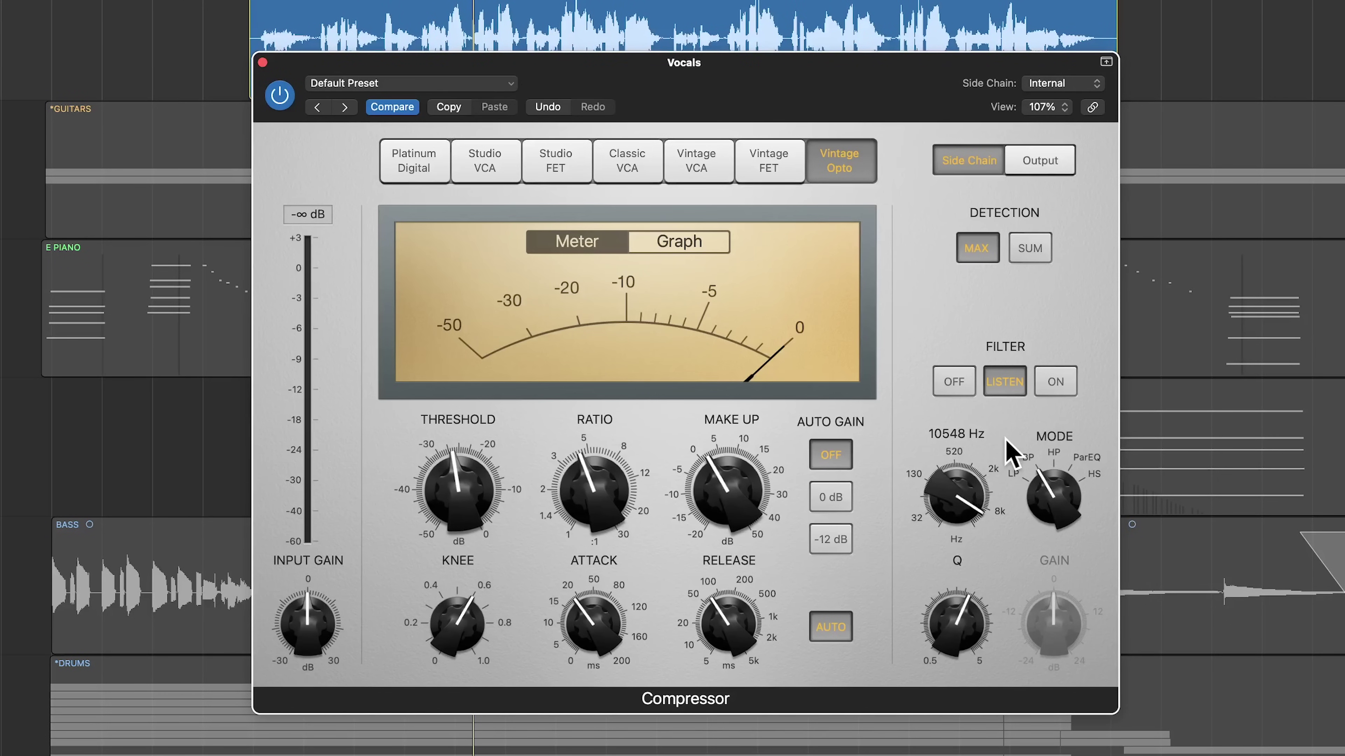
Step: Set the band-pass frequency slightly above 2 kHz and the Q to 1.60
{"action": "left_click_drag", "start_coordinate": [954, 482], "coordinate": [958, 520]}
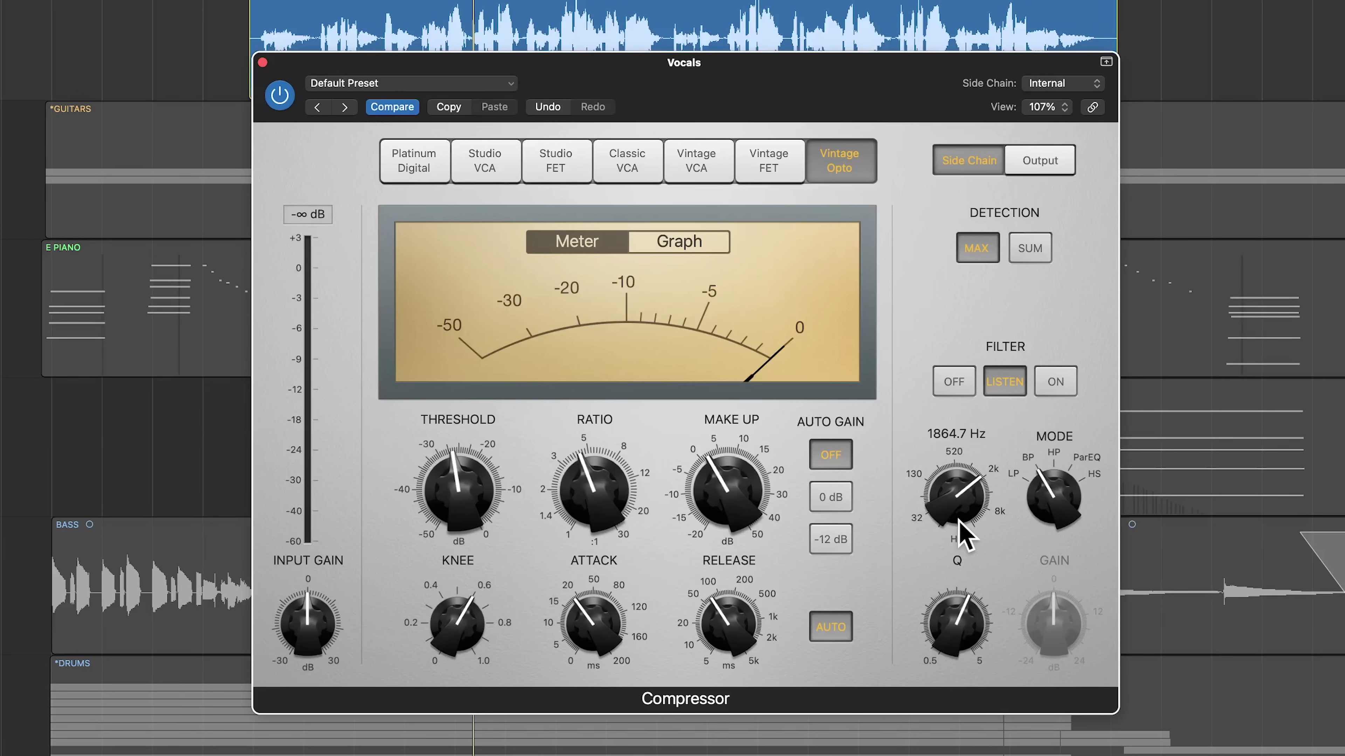
{"action": "mouse_move", "coordinate": [958, 520]}
{"action": "left_mouse_down"}
{"action": "mouse_move", "coordinate": [959, 532]}
{"action": "mouse_move", "coordinate": [966, 490]}
{"action": "mouse_move", "coordinate": [970, 511]}
{"action": "left_mouse_up"}
{"action": "mouse_move", "coordinate": [975, 616]}
{"action": "left_mouse_down"}
{"action": "mouse_move", "coordinate": [969, 631]}
{"action": "mouse_move", "coordinate": [979, 575]}
{"action": "mouse_move", "coordinate": [969, 592]}
{"action": "left_mouse_up"}
{"action": "mouse_move", "coordinate": [959, 509]}
{"action": "left_mouse_down"}
{"action": "mouse_move", "coordinate": [960, 525]}
{"action": "mouse_move", "coordinate": [961, 496]}
{"action": "left_mouse_up"}
{"action": "mouse_move", "coordinate": [962, 609]}
{"action": "left_mouse_down"}
{"action": "mouse_move", "coordinate": [954, 691]}
{"action": "mouse_move", "coordinate": [965, 551]}
{"action": "mouse_move", "coordinate": [966, 731]}
{"action": "mouse_move", "coordinate": [965, 522]}
{"action": "mouse_move", "coordinate": [955, 619]}
{"action": "mouse_move", "coordinate": [966, 616]}
{"action": "left_mouse_up"}
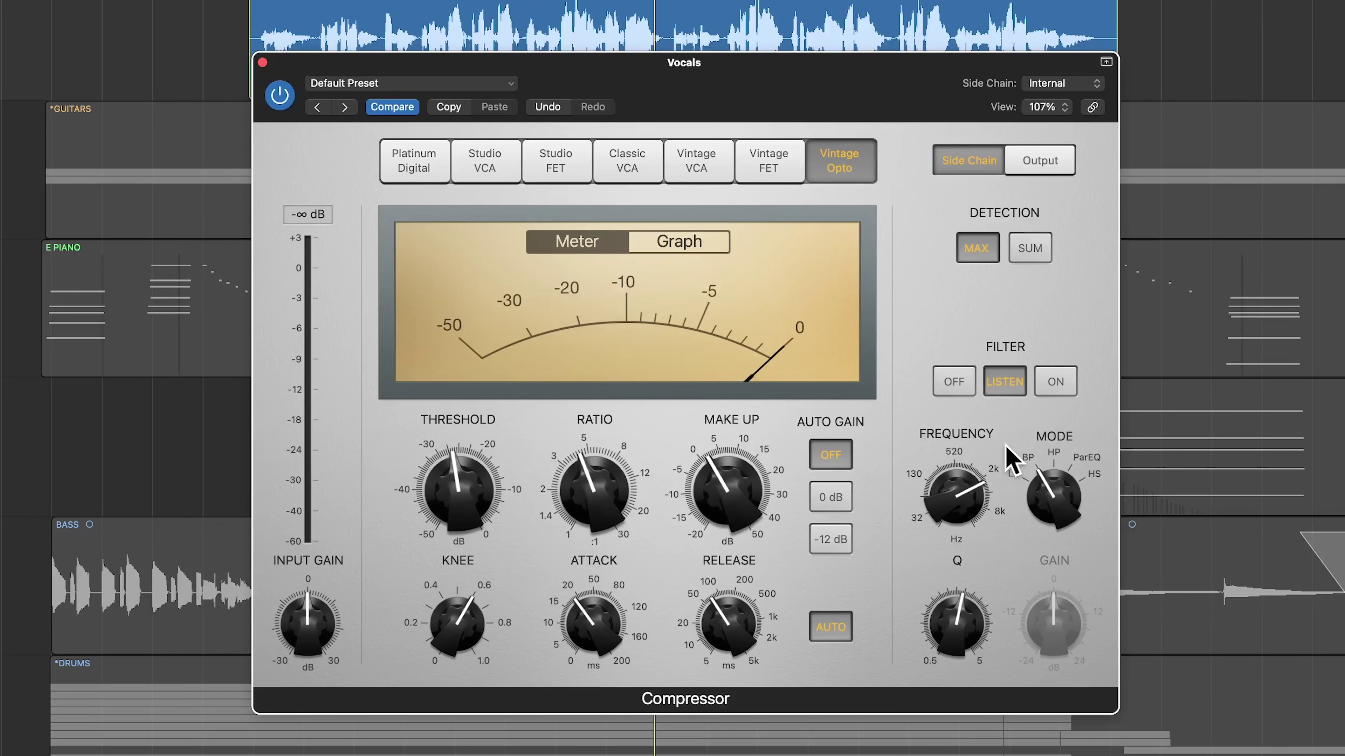
Step: Set the side-chain filter mode to ParEQ and check its Q and Gain controls
{"action": "left_click_drag", "start_coordinate": [1057, 540], "coordinate": [1087, 471]}
{"action": "mouse_move", "coordinate": [1085, 560]}
{"action": "left_click_drag", "start_coordinate": [956, 569], "coordinate": [987, 572]}
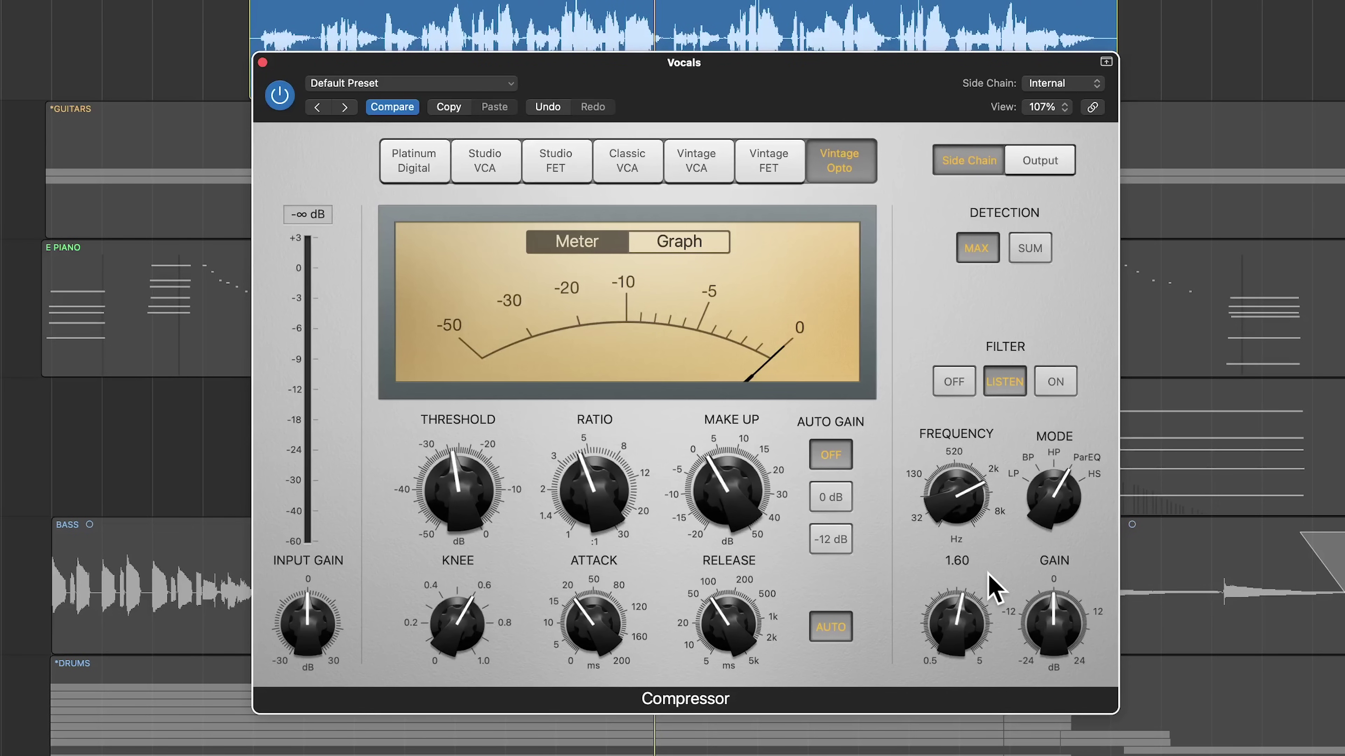
{"action": "mouse_move", "coordinate": [1047, 625]}
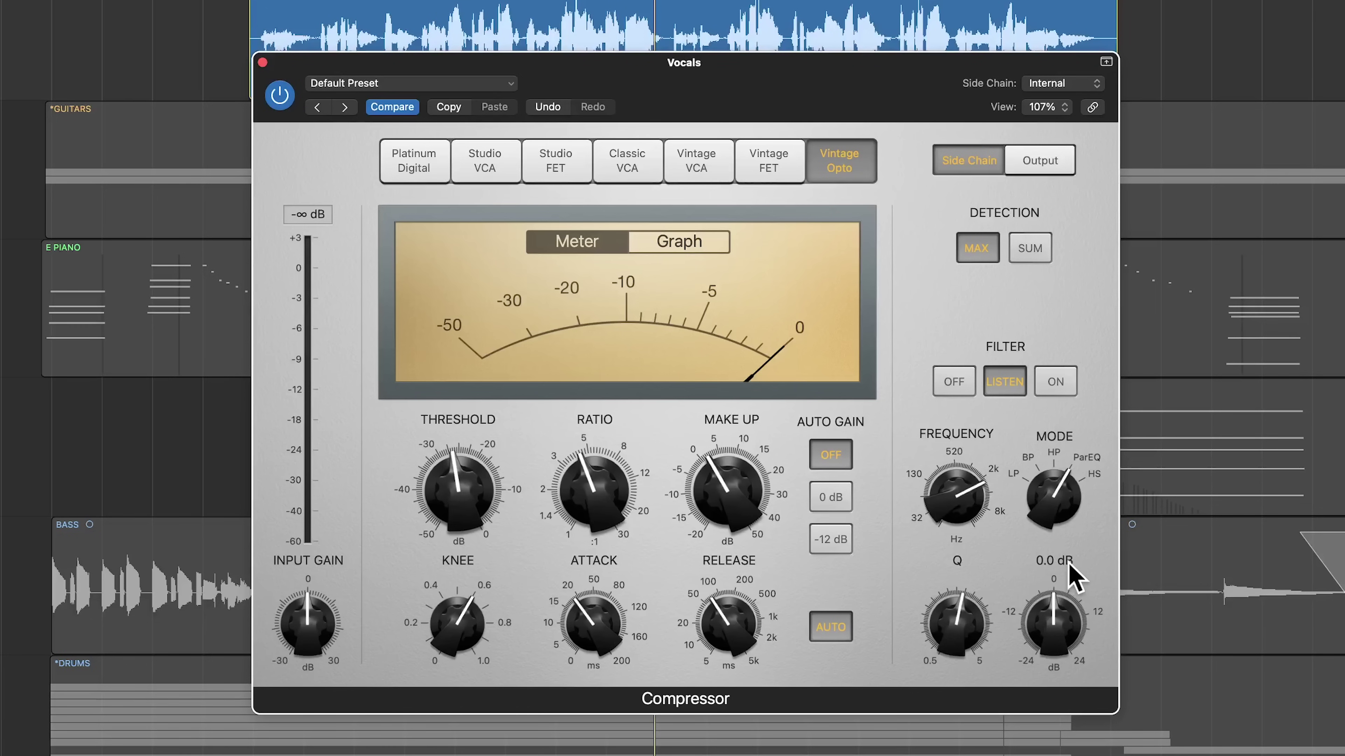
Step: Audition the ParEQ side-chain filter's gain, reset it to 0 dB, and boost it to 8.5 dB
{"action": "mouse_move", "coordinate": [1080, 627]}
{"action": "left_mouse_down"}
{"action": "mouse_move", "coordinate": [1086, 593]}
{"action": "mouse_move", "coordinate": [1079, 675]}
{"action": "mouse_move", "coordinate": [1062, 622]}
{"action": "left_mouse_up"}
{"action": "left_click", "coordinate": [1052, 616], "text": "alt"}
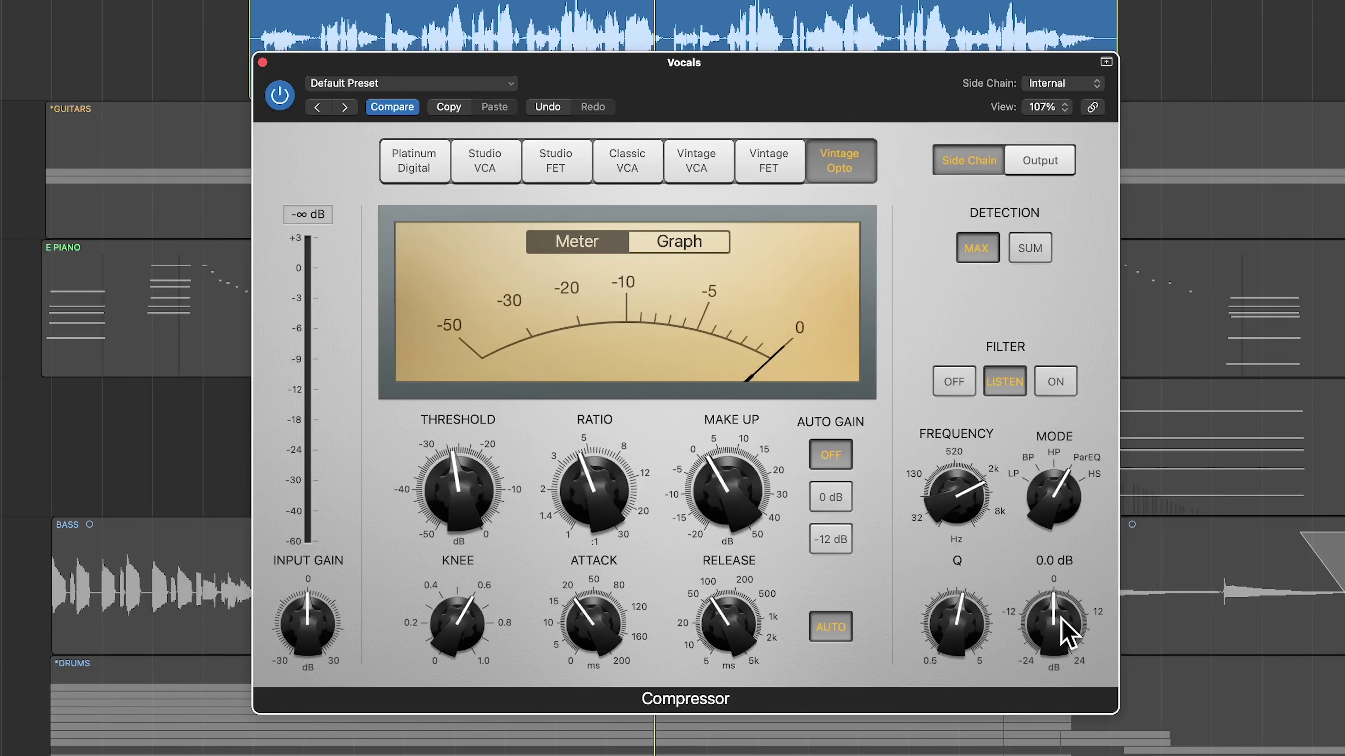
{"action": "left_click_drag", "start_coordinate": [1068, 635], "coordinate": [1075, 608]}
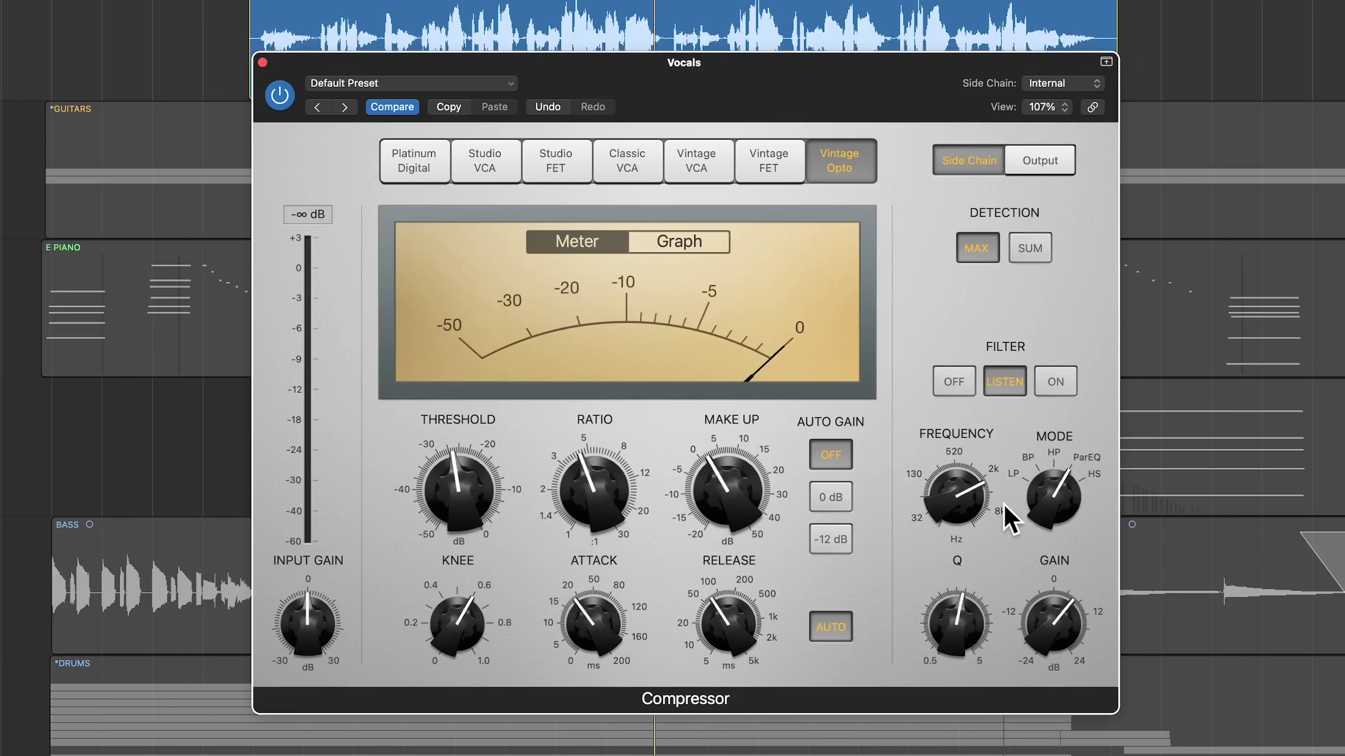
{"action": "mouse_move", "coordinate": [974, 465]}
{"action": "left_click_drag", "start_coordinate": [1039, 562], "coordinate": [1134, 637]}
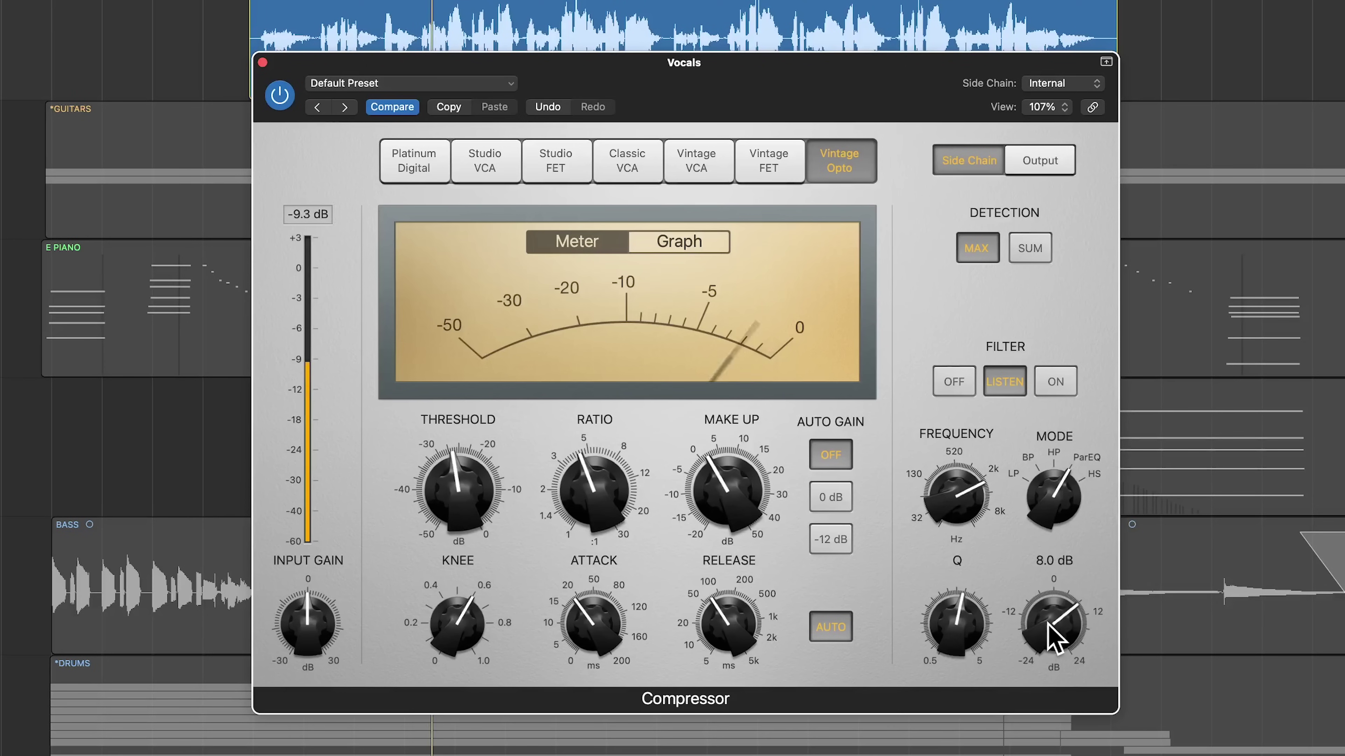
{"action": "left_click_drag", "start_coordinate": [1054, 634], "coordinate": [1044, 639]}
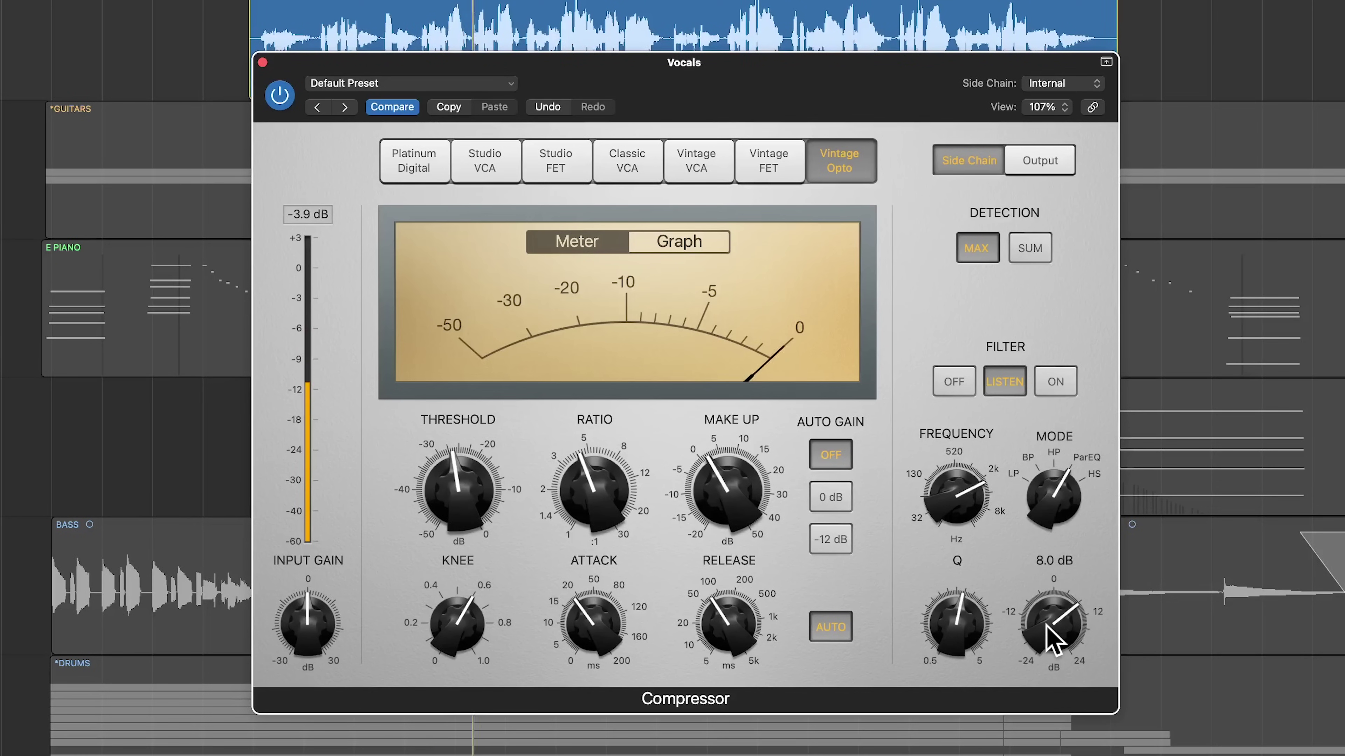
{"action": "double_click", "coordinate": [1047, 633]}
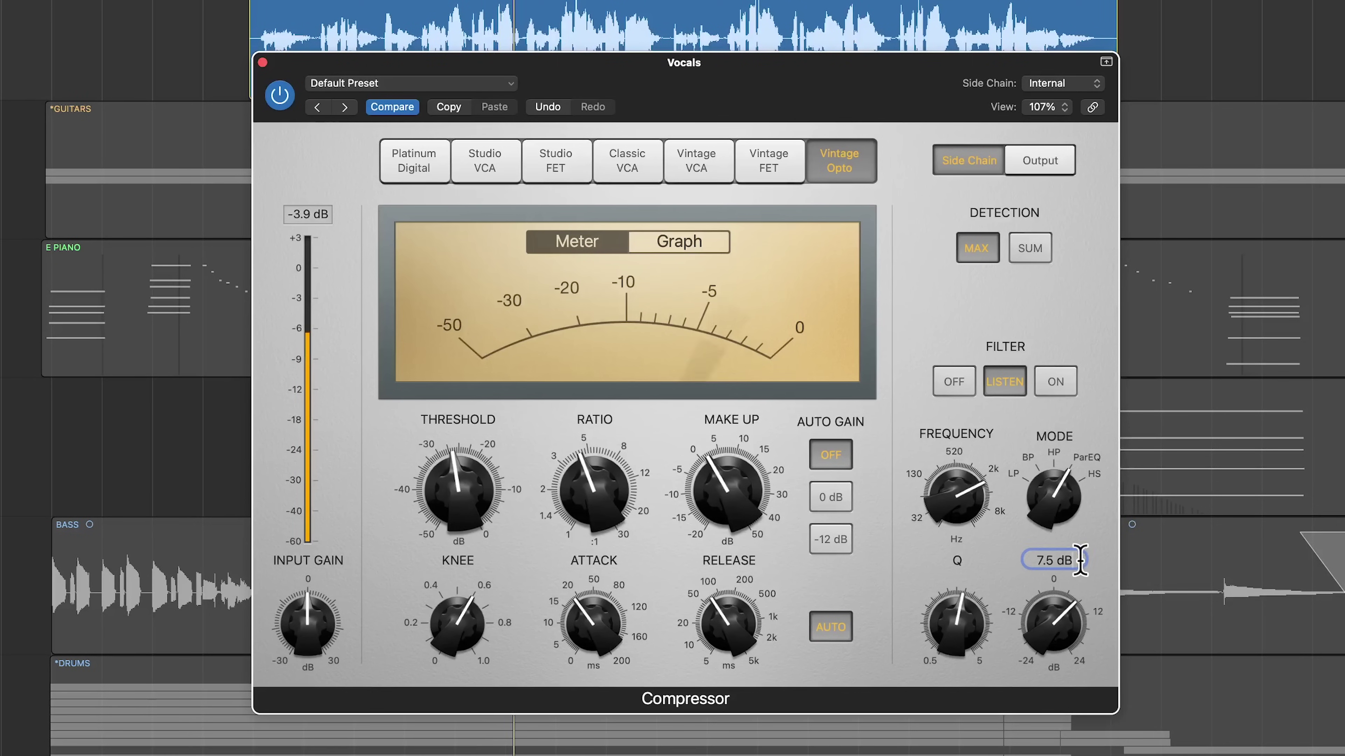
{"action": "type", "text": "8.5"}
{"action": "key", "text": "Return"}
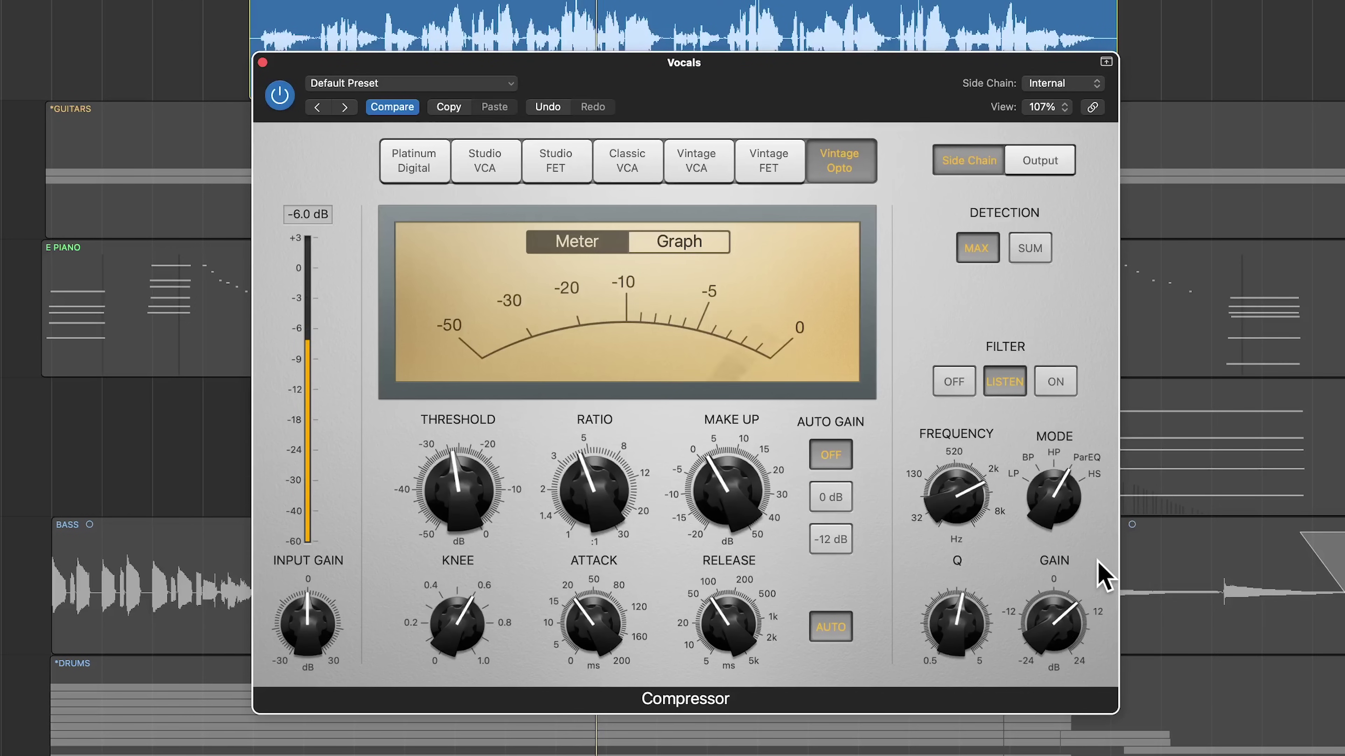
Step: Switch the side-chain filter on, compare it with the filter off during playback, and leave it on
{"action": "left_click", "coordinate": [1058, 380]}
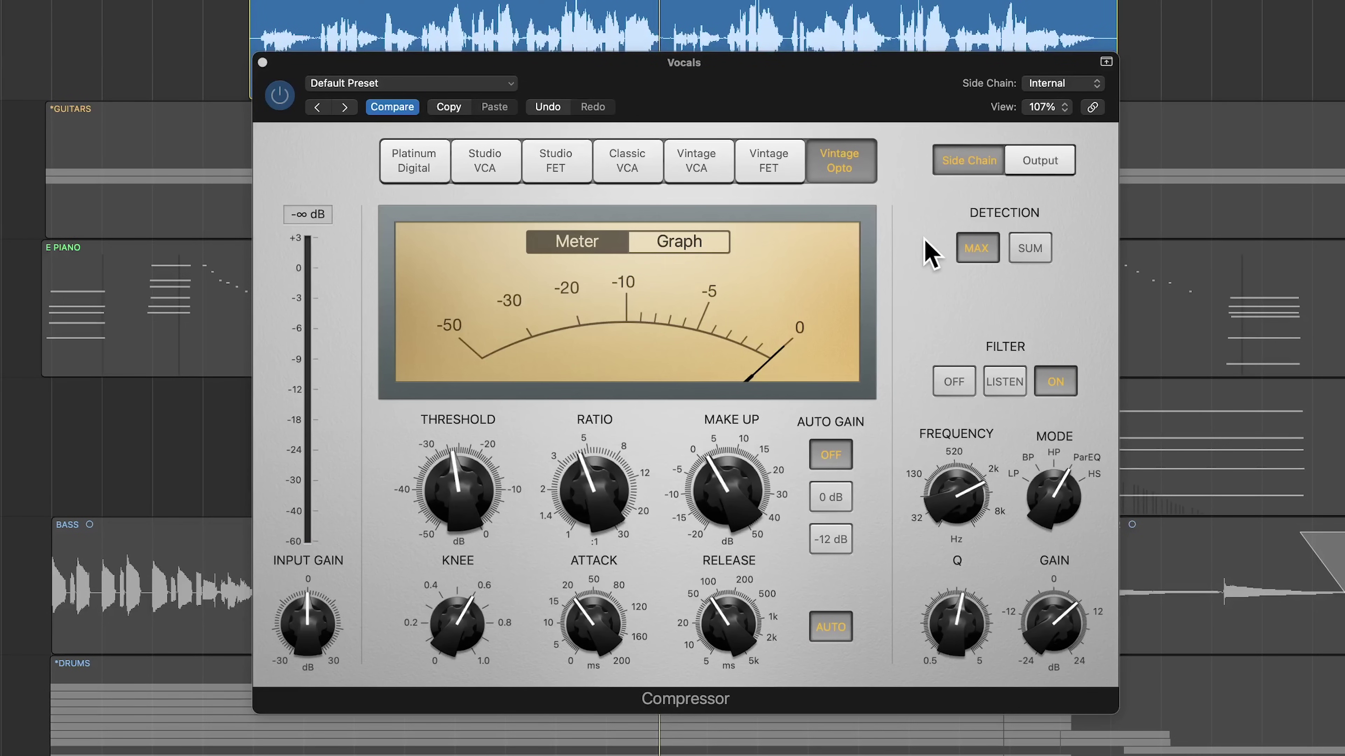
{"action": "key", "text": "space"}
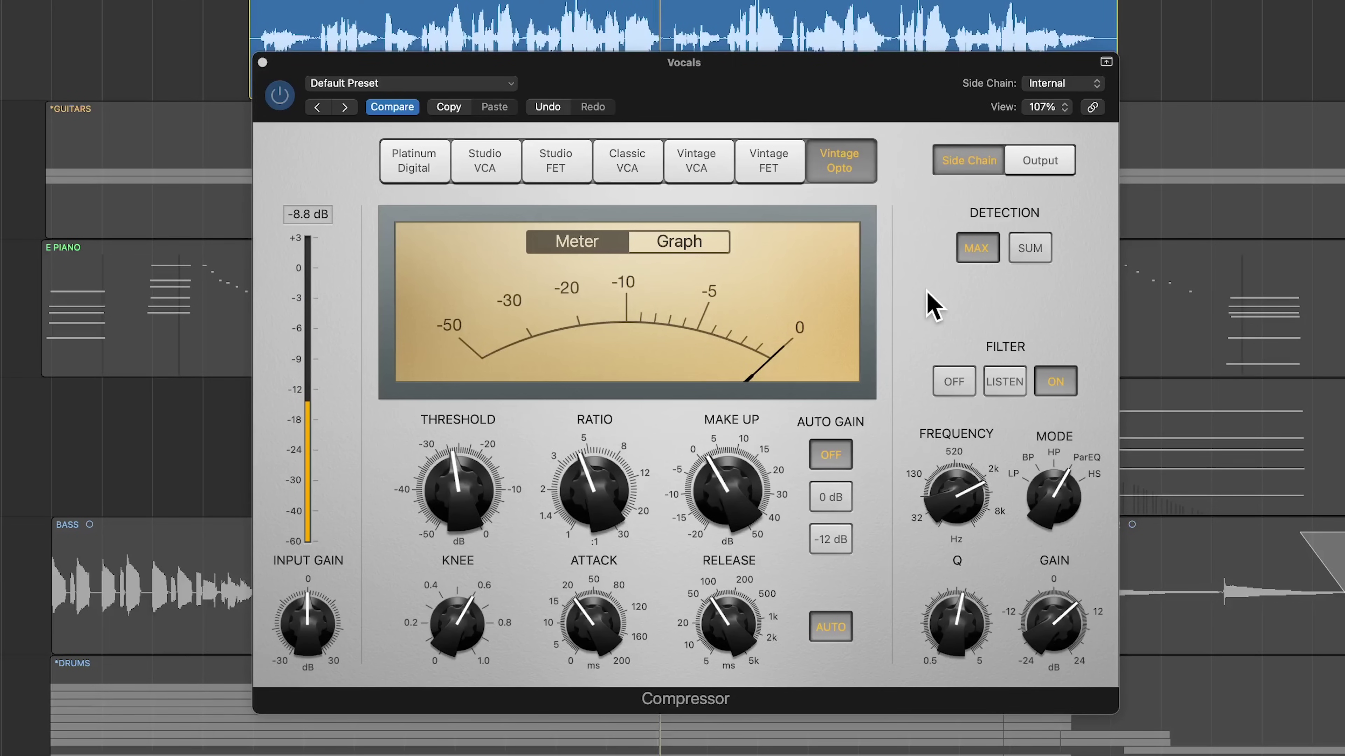
{"action": "left_click", "coordinate": [955, 378]}
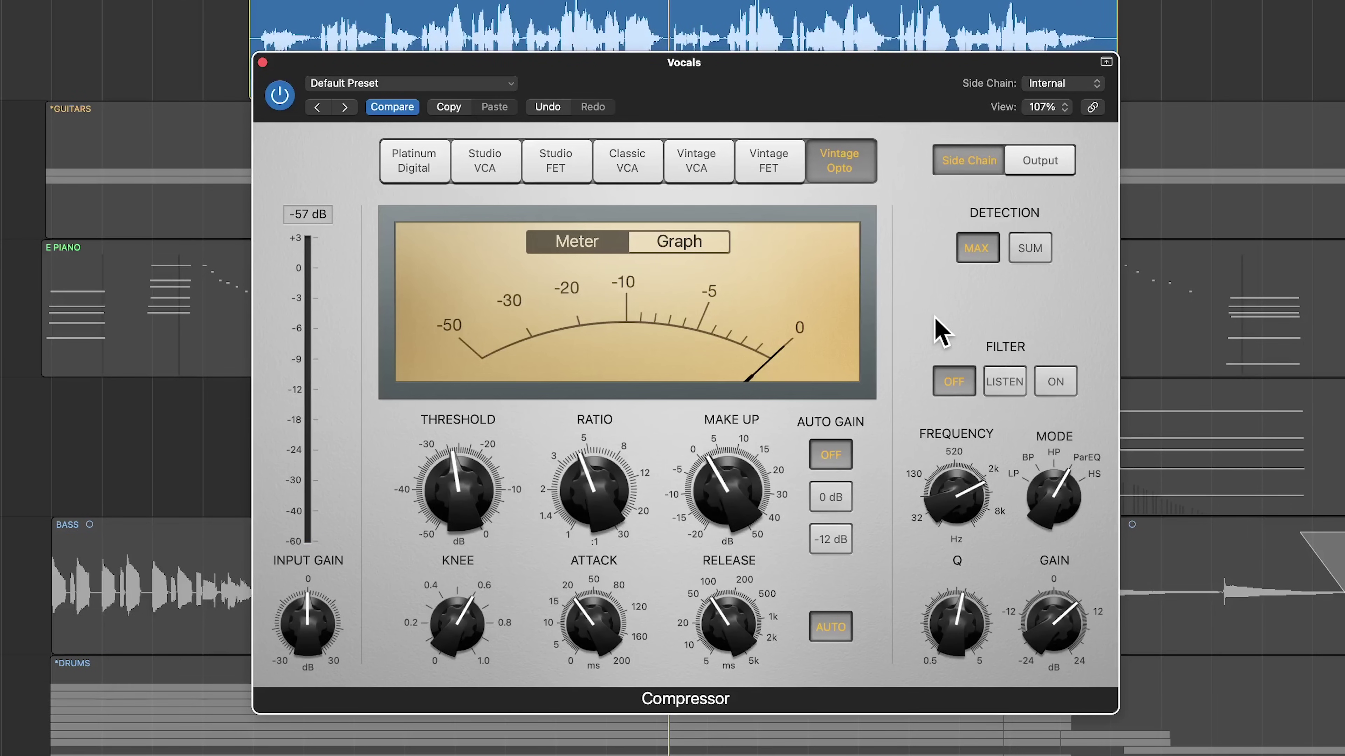
{"action": "key", "text": "space"}
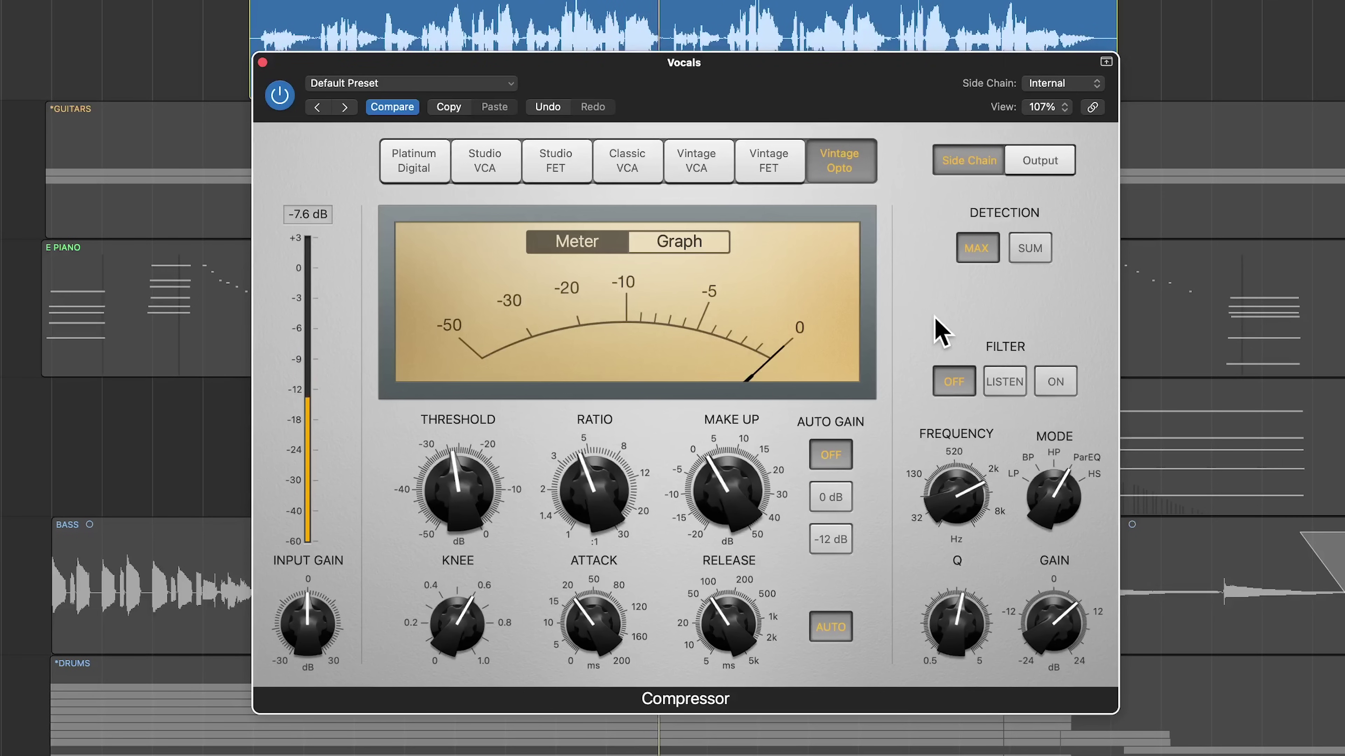
{"action": "left_click", "coordinate": [1054, 382]}
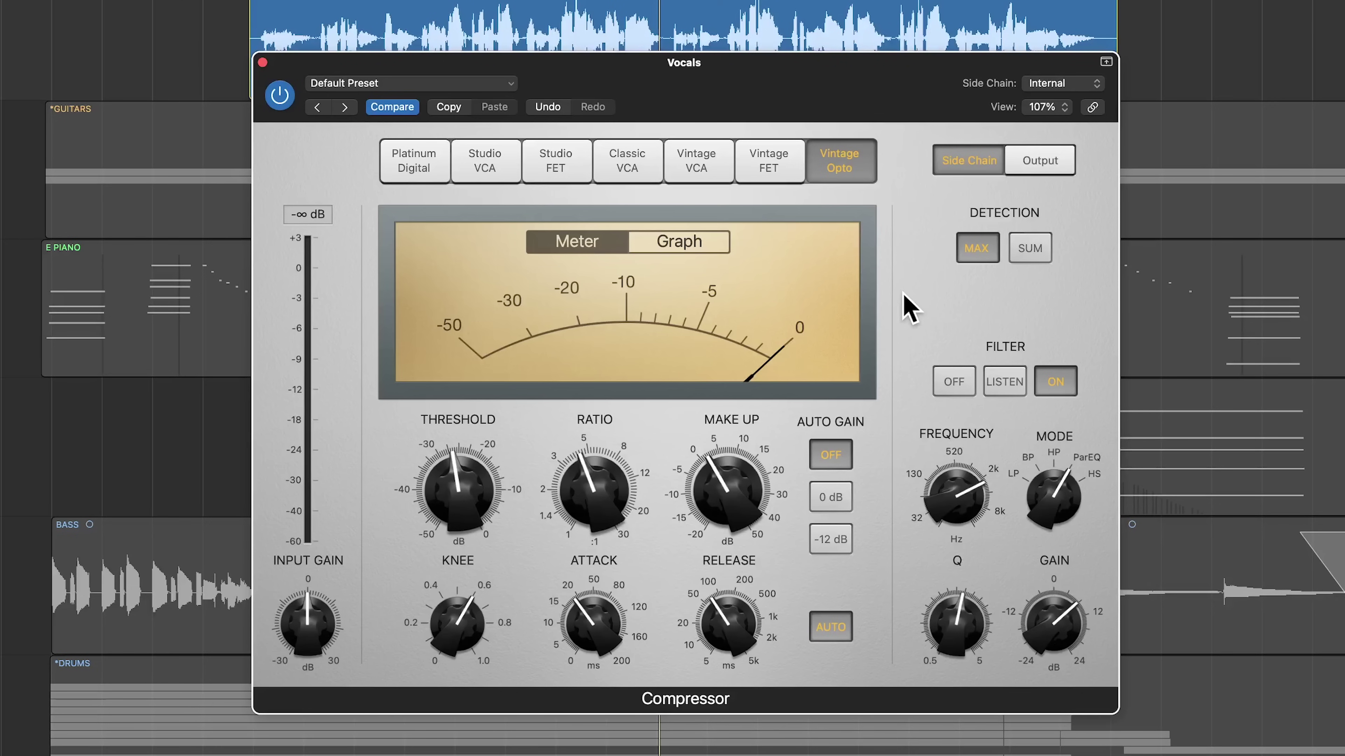
Step: Raise the Compressor's ratio to 5.8:1 and lower its threshold slightly
{"action": "left_click_drag", "start_coordinate": [587, 498], "coordinate": [597, 476]}
{"action": "left_click_drag", "start_coordinate": [455, 482], "coordinate": [453, 482]}
{"action": "left_click_drag", "start_coordinate": [550, 503], "coordinate": [608, 501]}
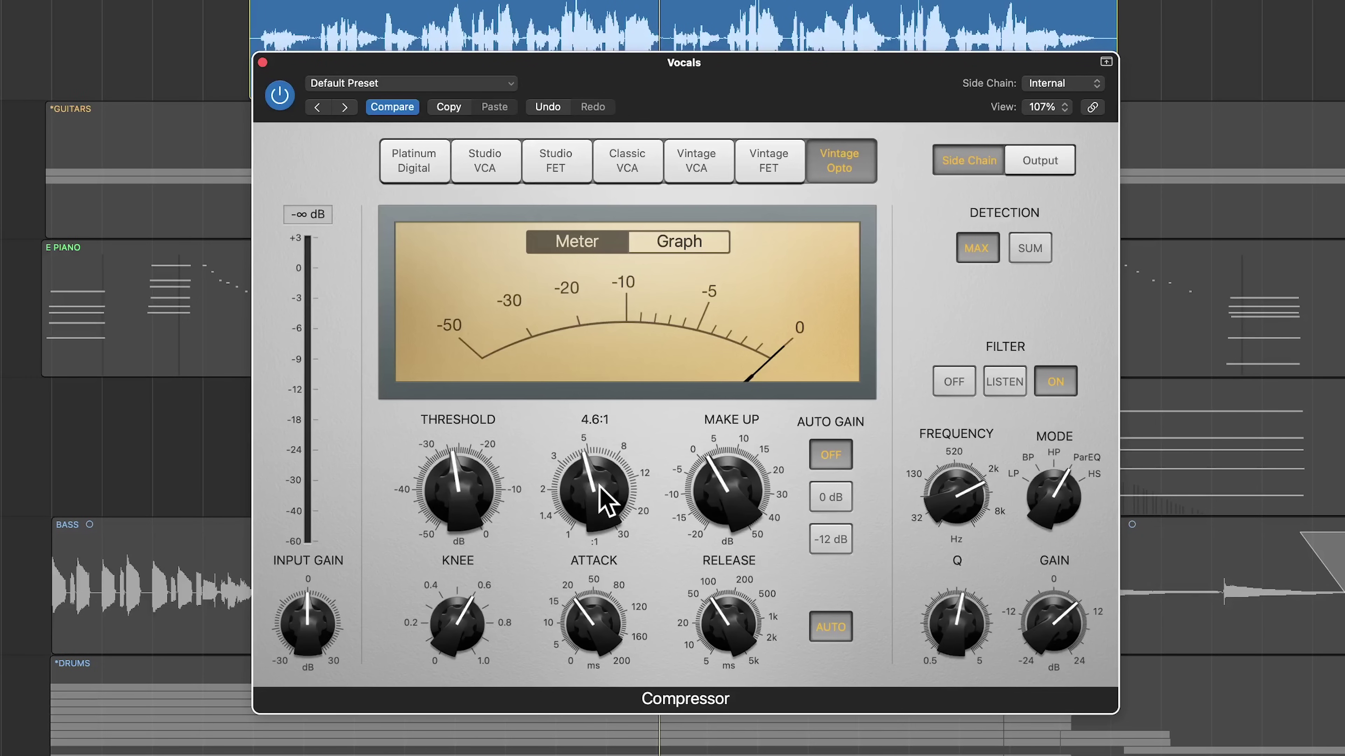
{"action": "left_click_drag", "start_coordinate": [599, 488], "coordinate": [600, 479]}
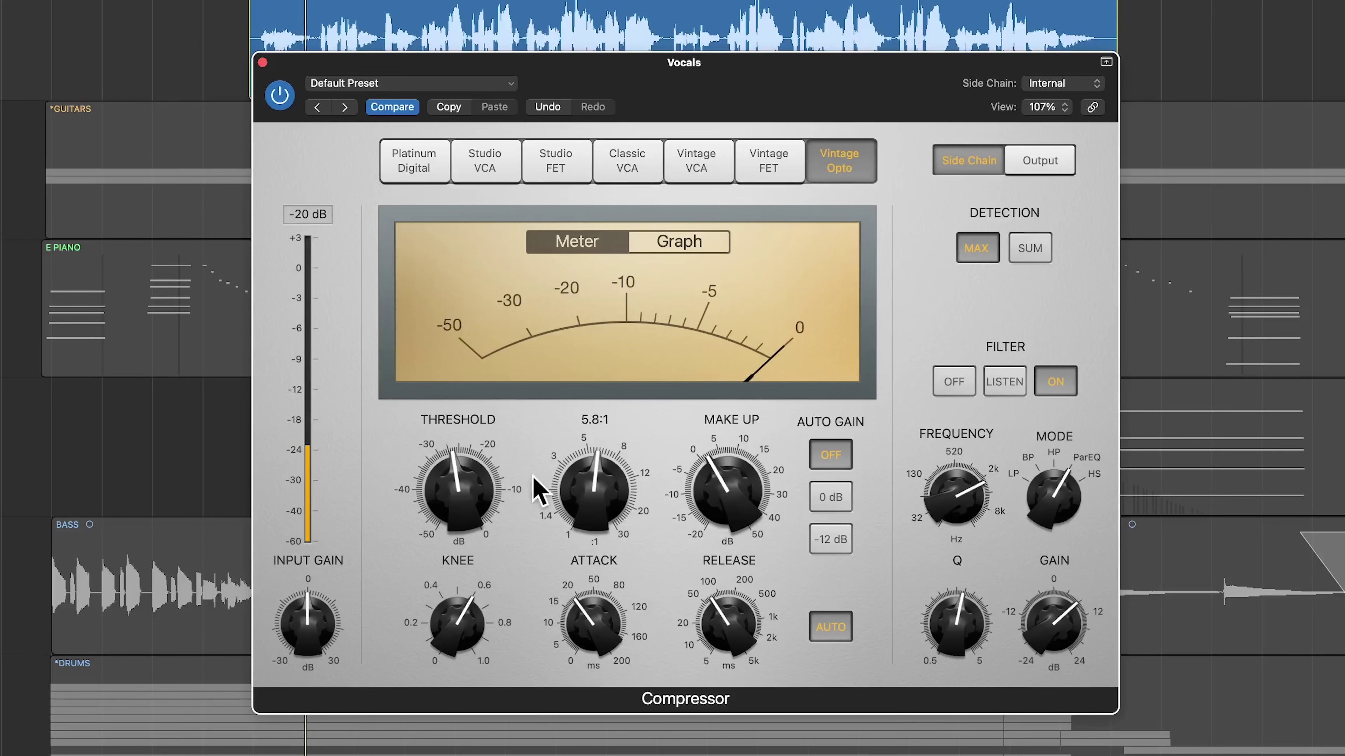
{"action": "left_click_drag", "start_coordinate": [456, 480], "coordinate": [462, 487]}
Step: Compare the vocal with the Compressor bypassed and active, including playback in the full mix
{"action": "left_click", "coordinate": [276, 94]}
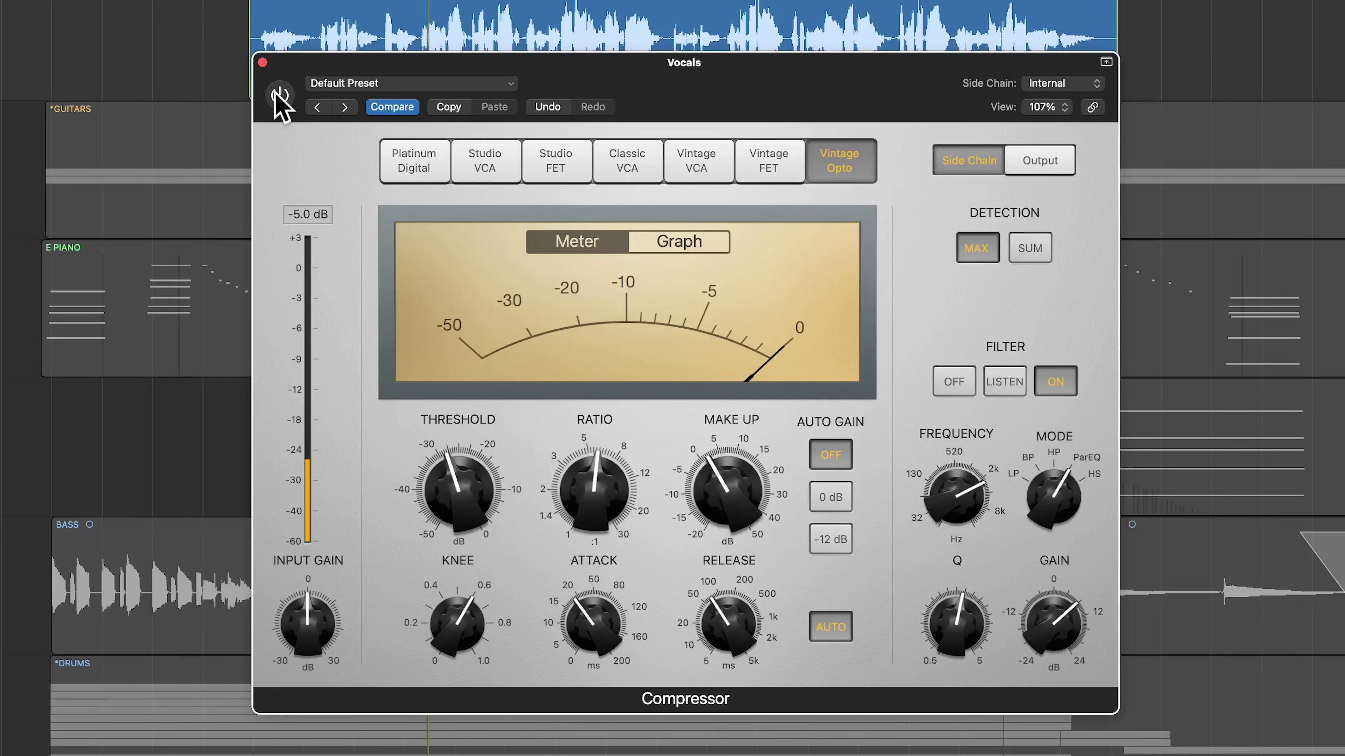
{"action": "left_click", "coordinate": [278, 95]}
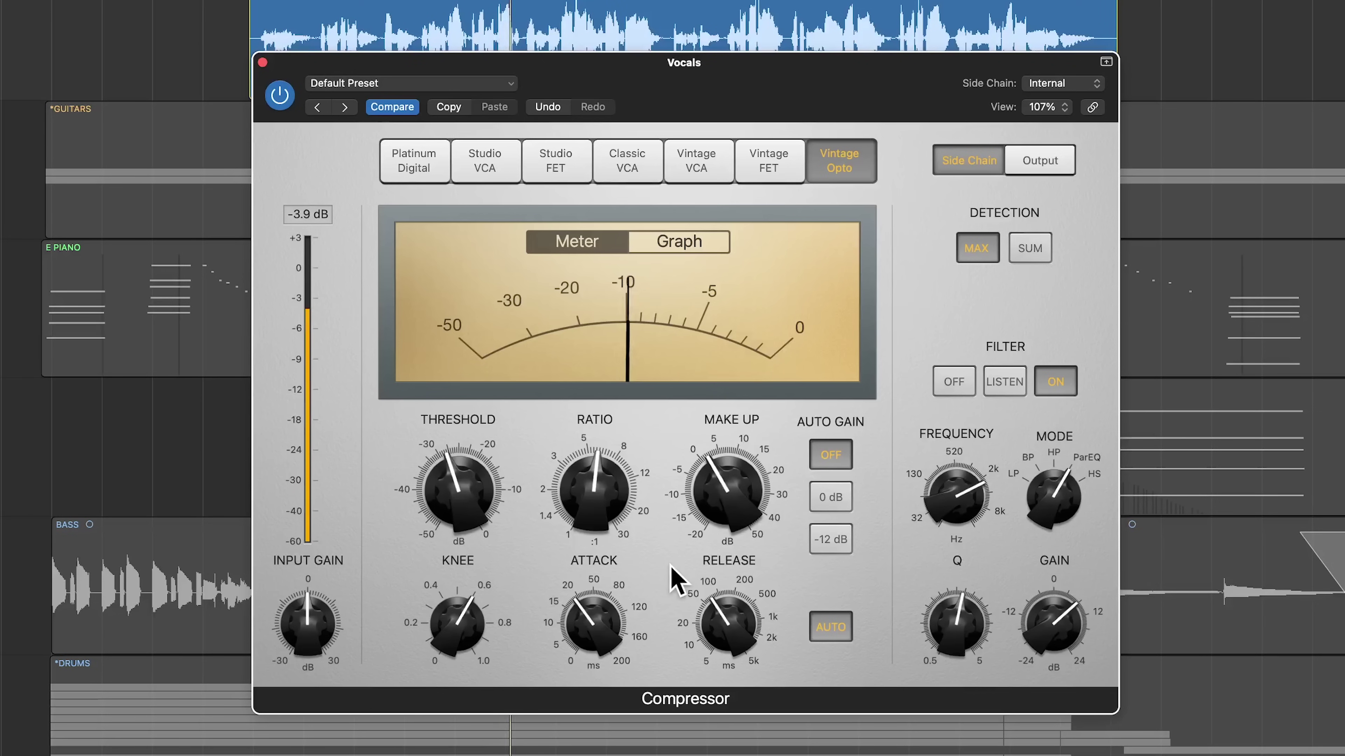
{"action": "left_click", "coordinate": [733, 497]}
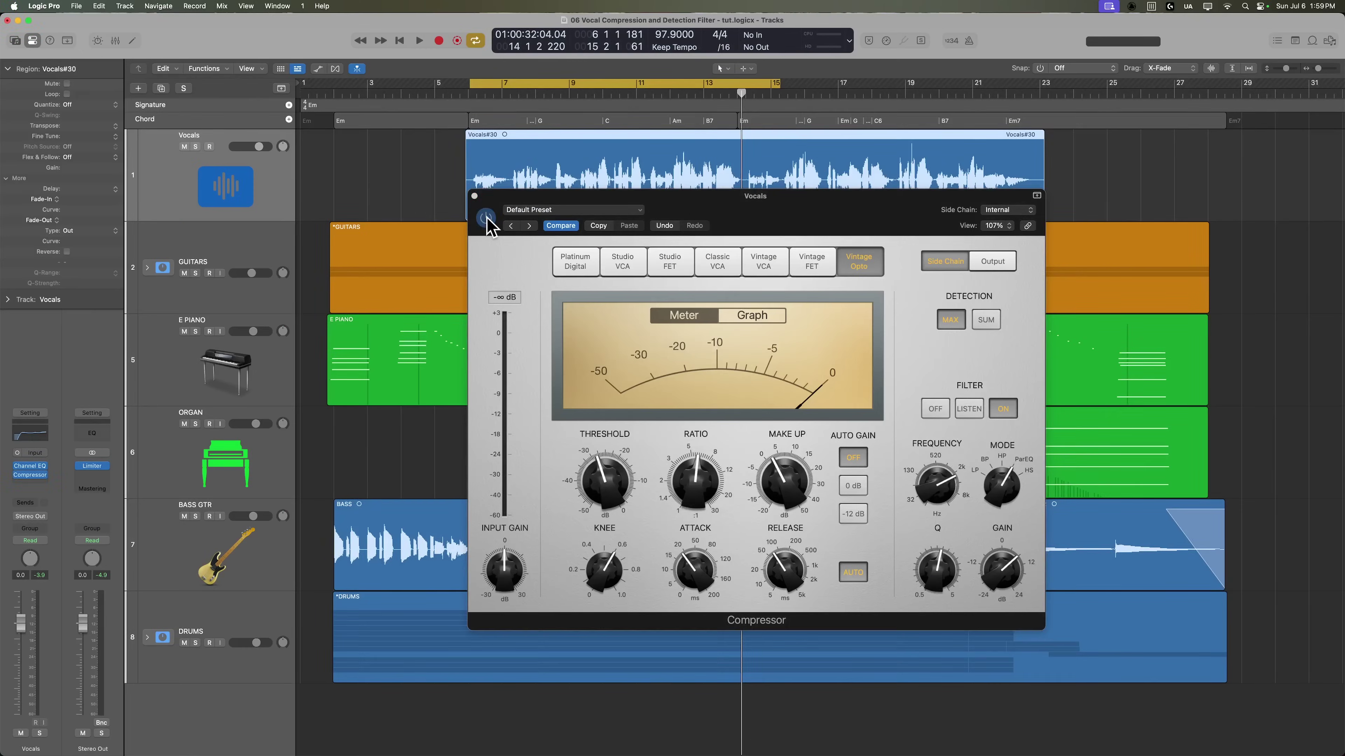
{"action": "left_click", "coordinate": [280, 95]}
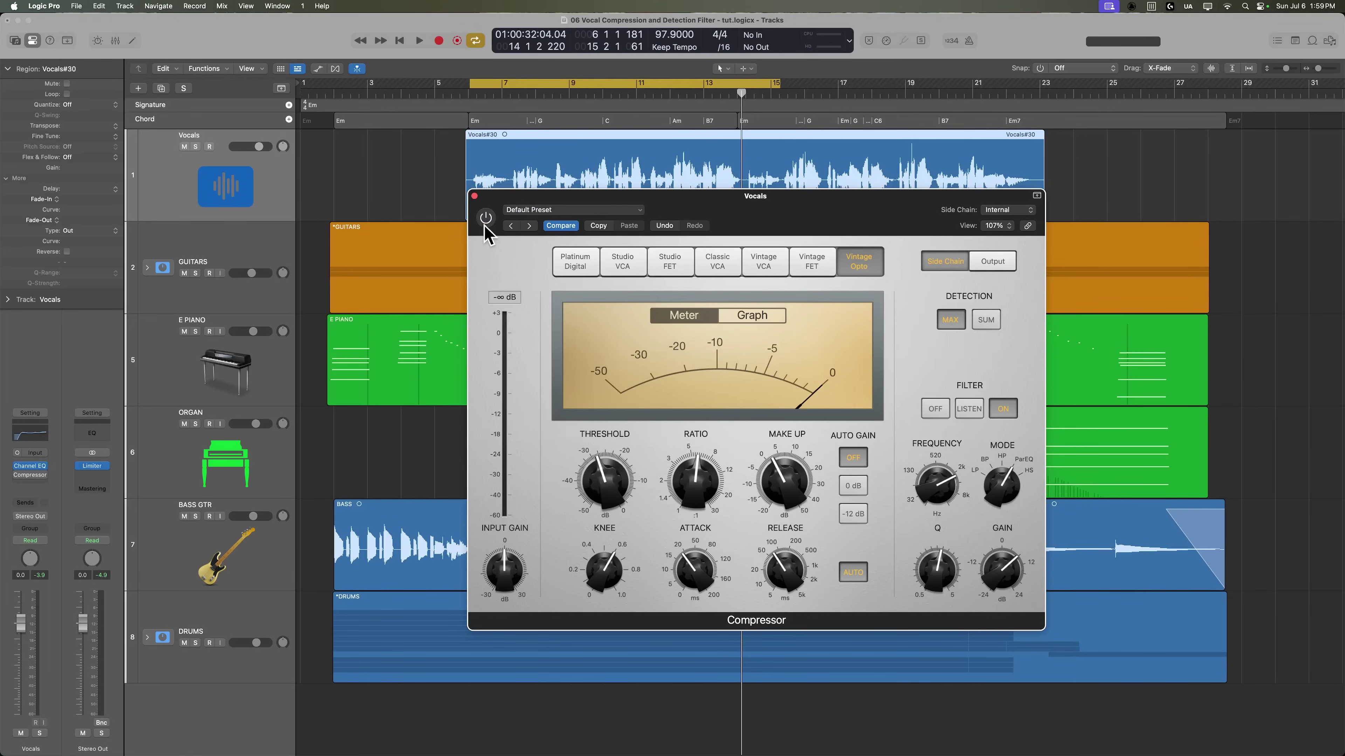
{"action": "key", "text": "space"}
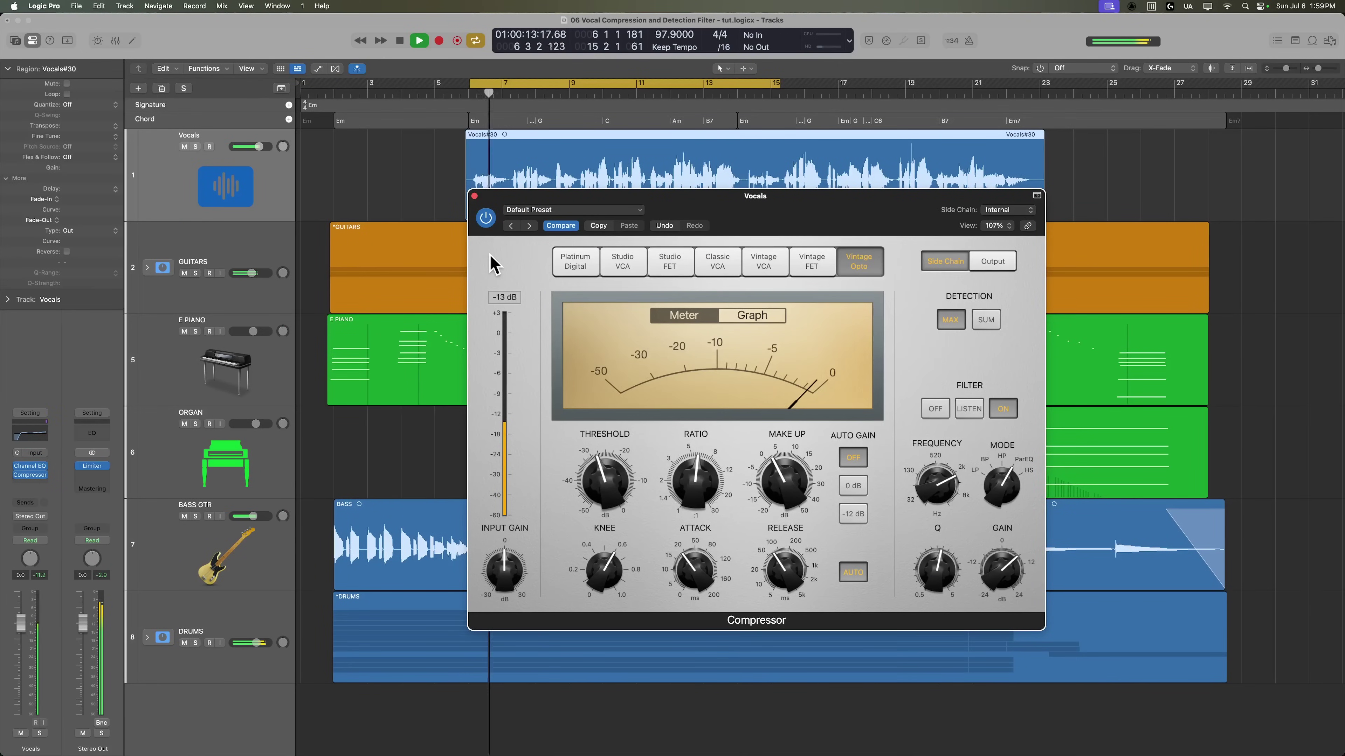
{"action": "left_click", "coordinate": [483, 222]}
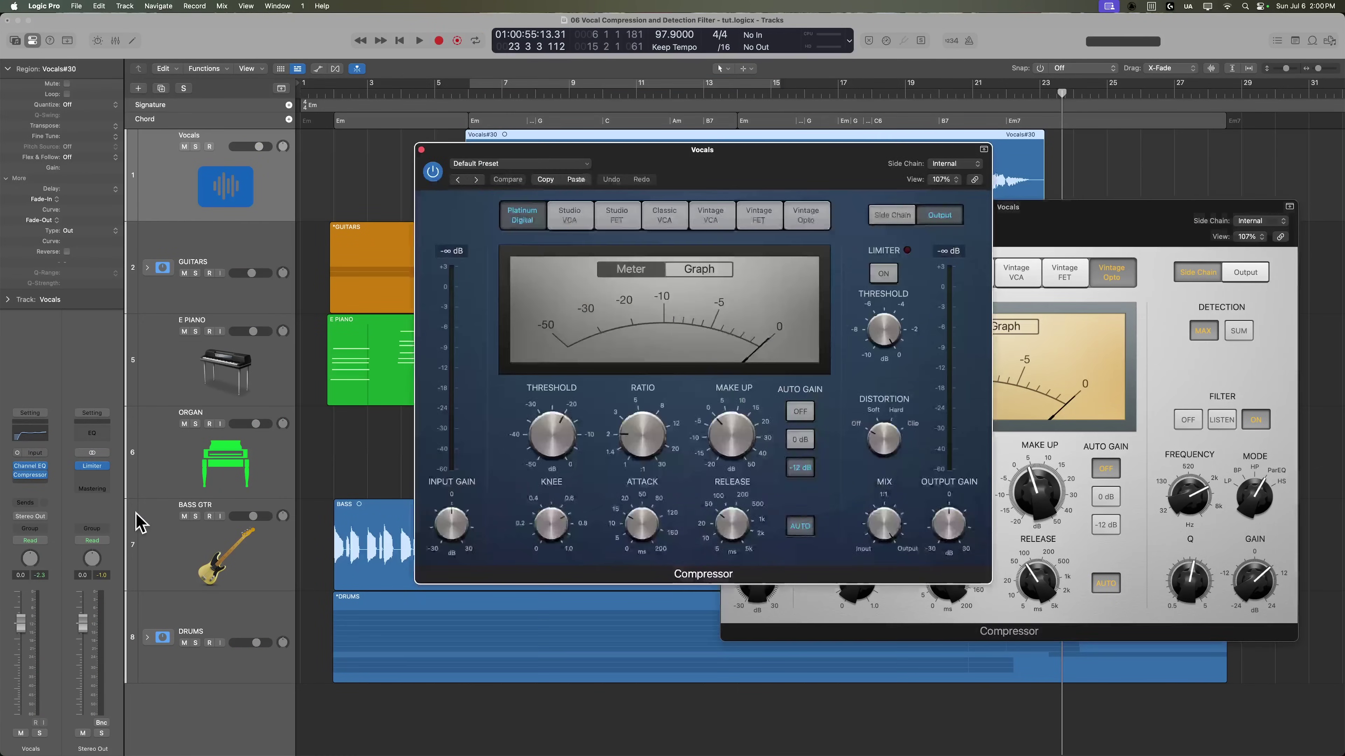
Step: Place the second Compressor's window beside the first so both are visible
{"action": "left_click_drag", "start_coordinate": [615, 169], "coordinate": [500, 211]}
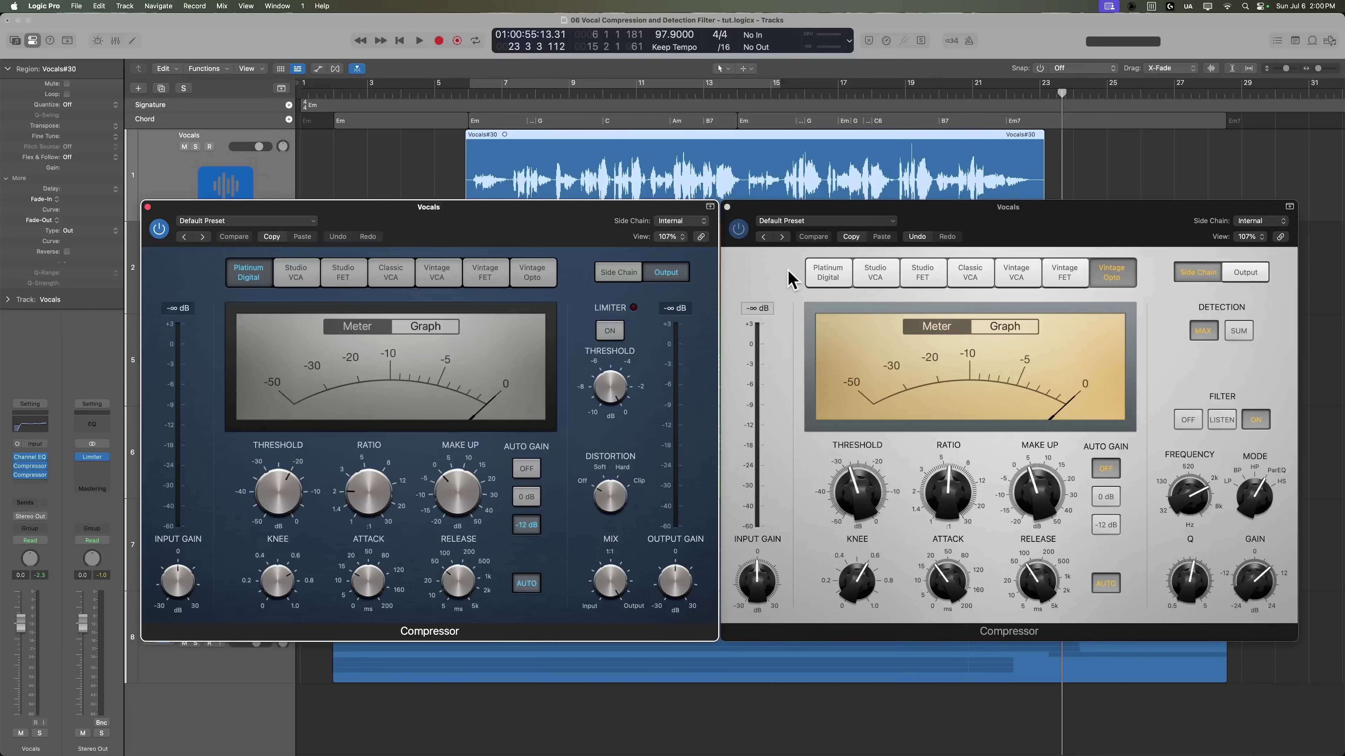
{"action": "left_click", "coordinate": [788, 286]}
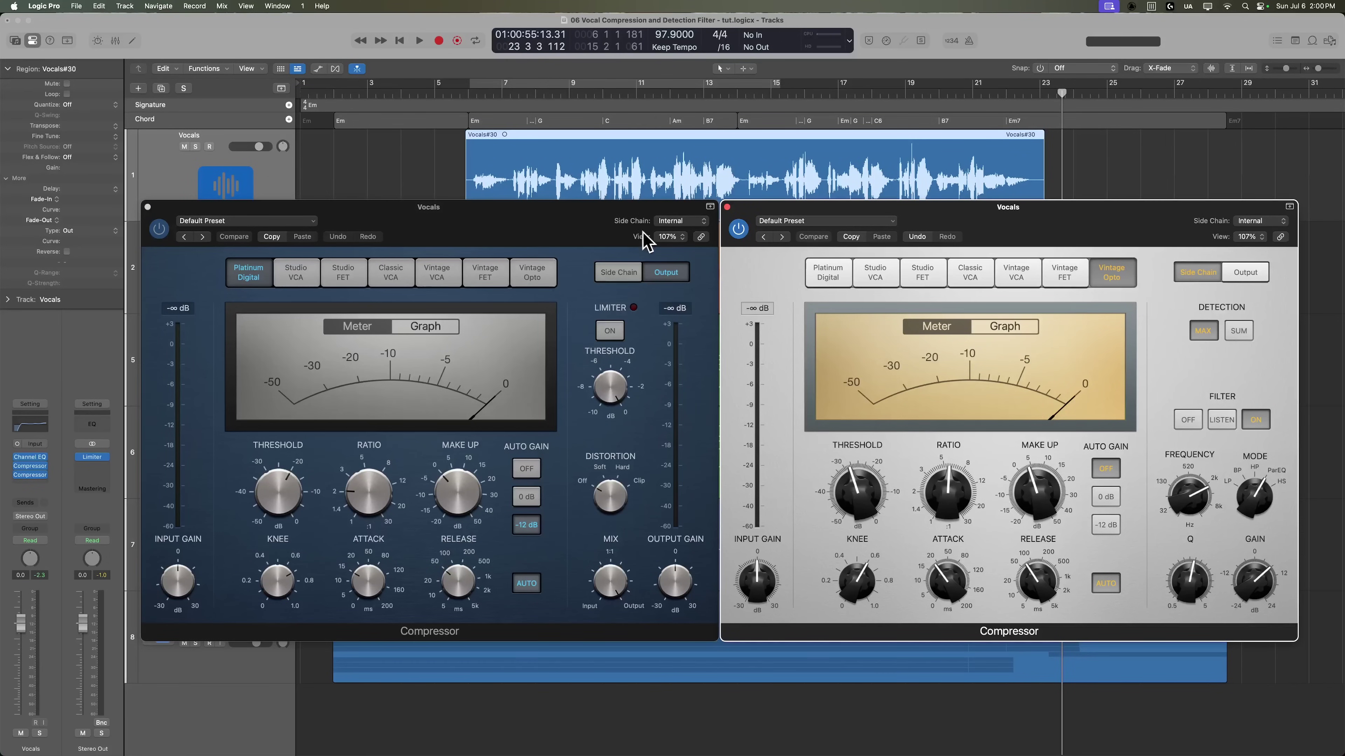
{"action": "left_click", "coordinate": [583, 226]}
{"action": "left_click_drag", "start_coordinate": [582, 221], "coordinate": [582, 227]}
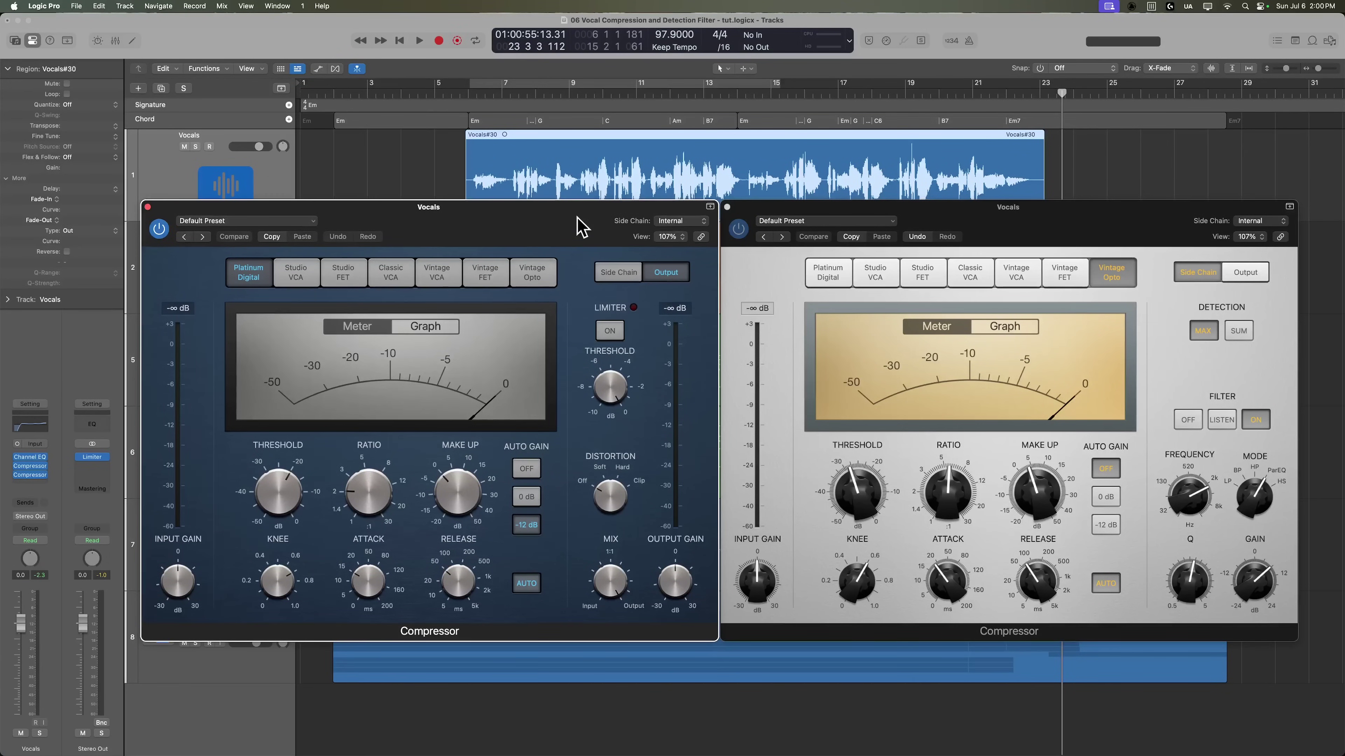
Step: Set the second Compressor's attack to its fastest value and keep Platinum Digital after trying the Vintage FET model
{"action": "left_click_drag", "start_coordinate": [380, 553], "coordinate": [375, 675]}
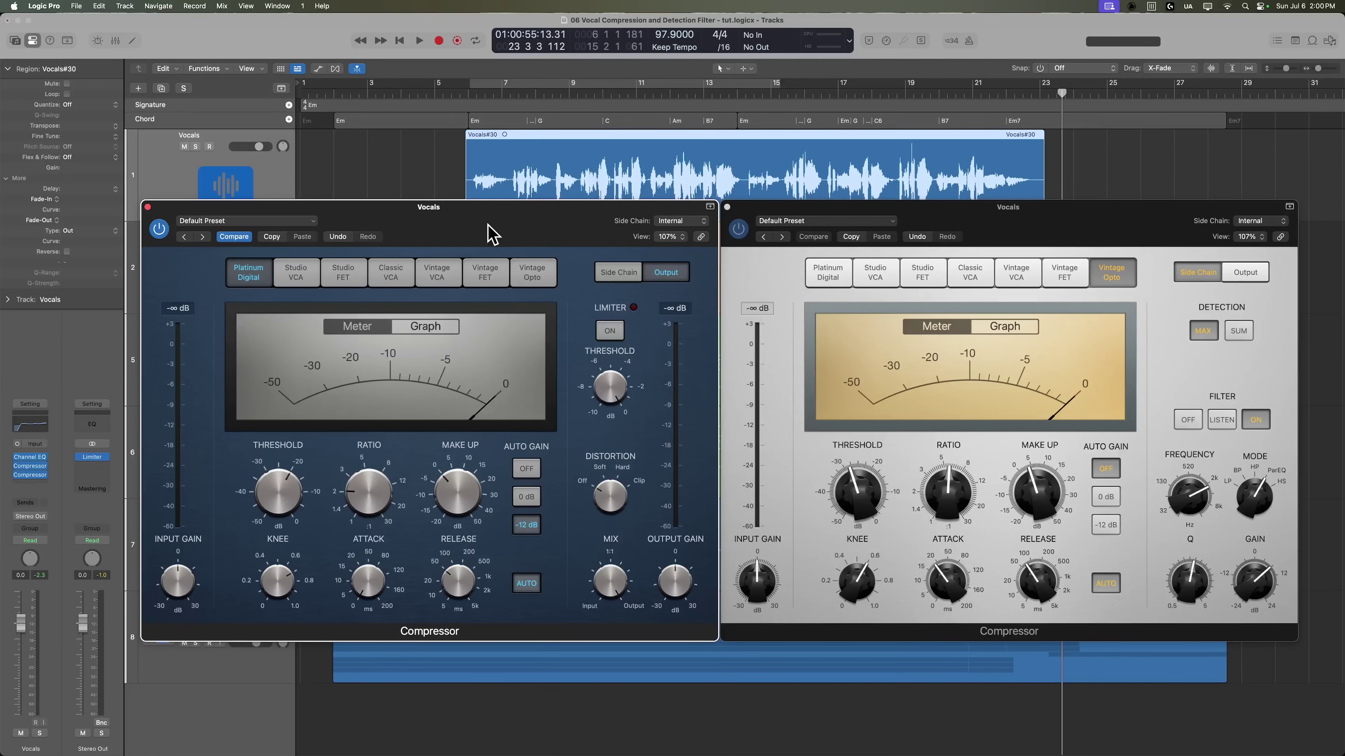
{"action": "left_click", "coordinate": [386, 277]}
{"action": "left_click", "coordinate": [478, 276]}
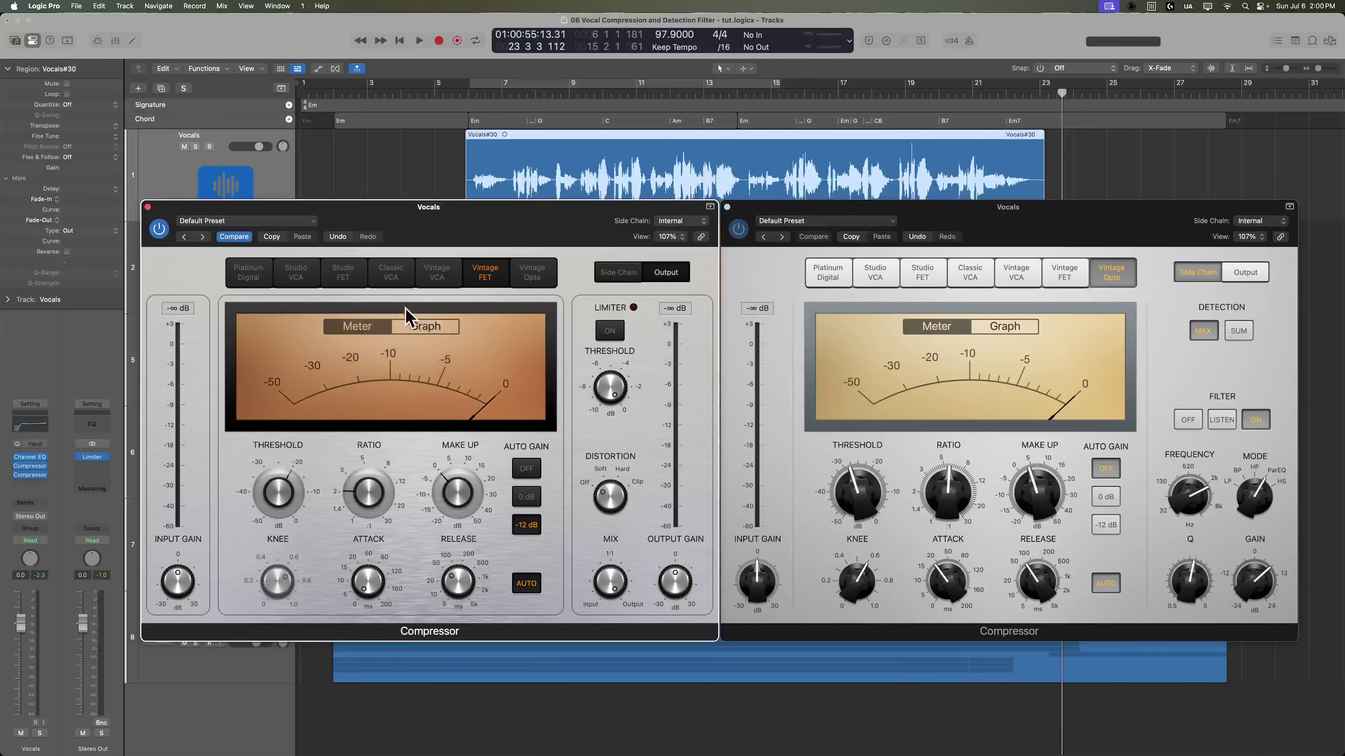
{"action": "left_click", "coordinate": [264, 272]}
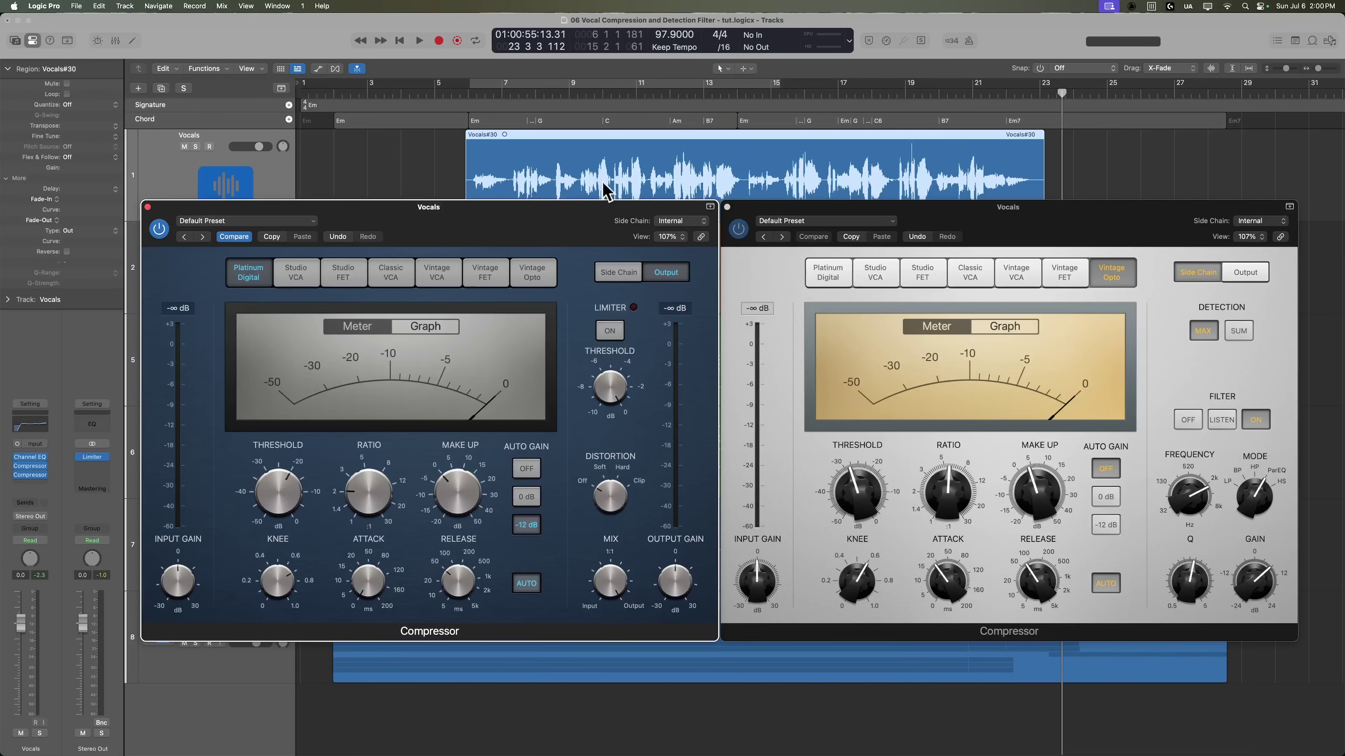
Step: Set the cycle range to the Vocals region and turn off auto gain on the second Compressor, with its side-chain settings shown
{"action": "left_click", "coordinate": [601, 166]}
{"action": "key", "text": "super+u"}
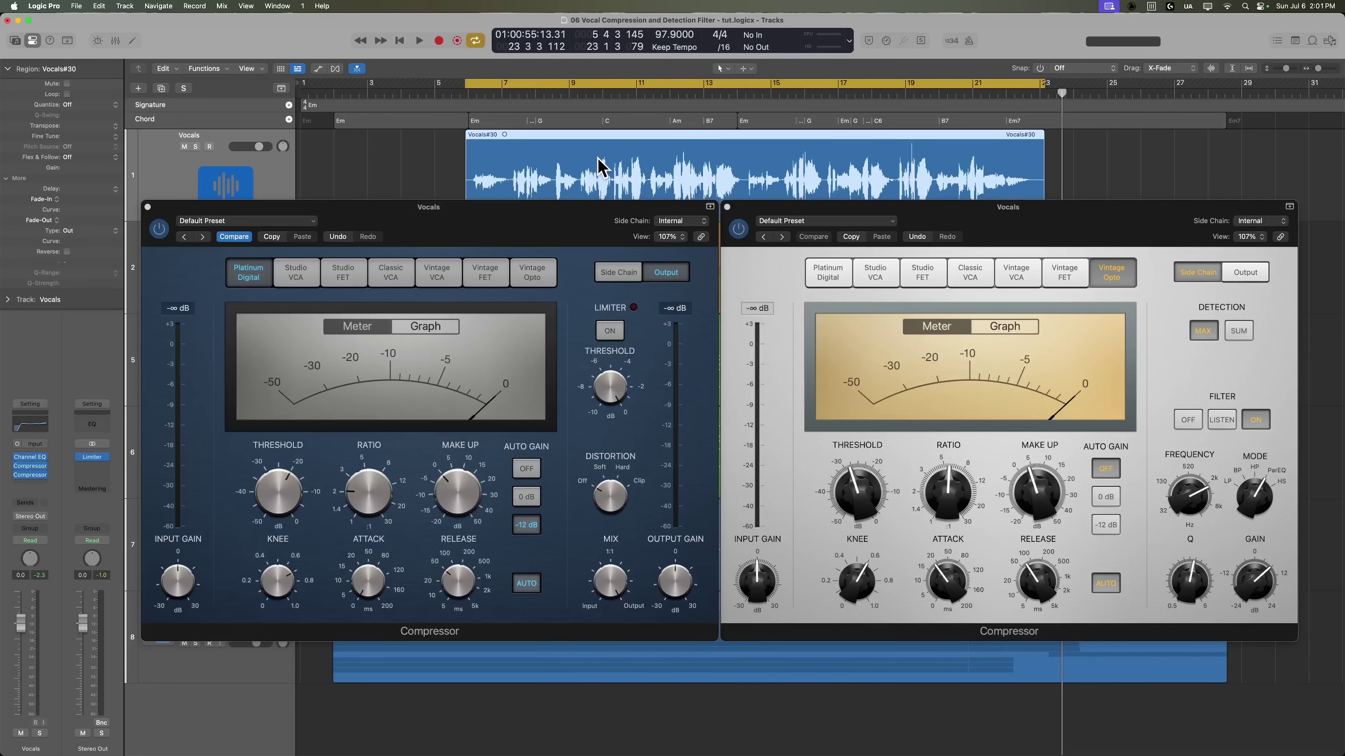
{"action": "left_click", "coordinate": [611, 272]}
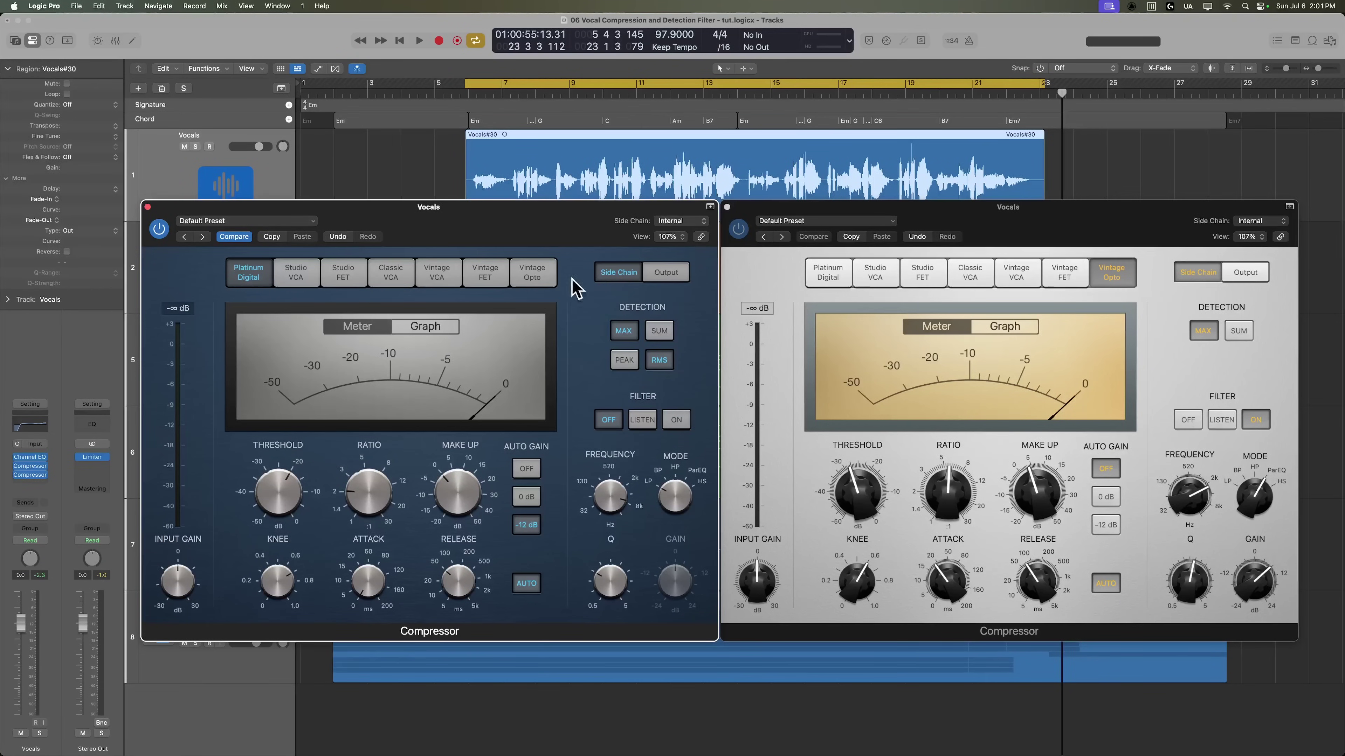
{"action": "left_click", "coordinate": [527, 469]}
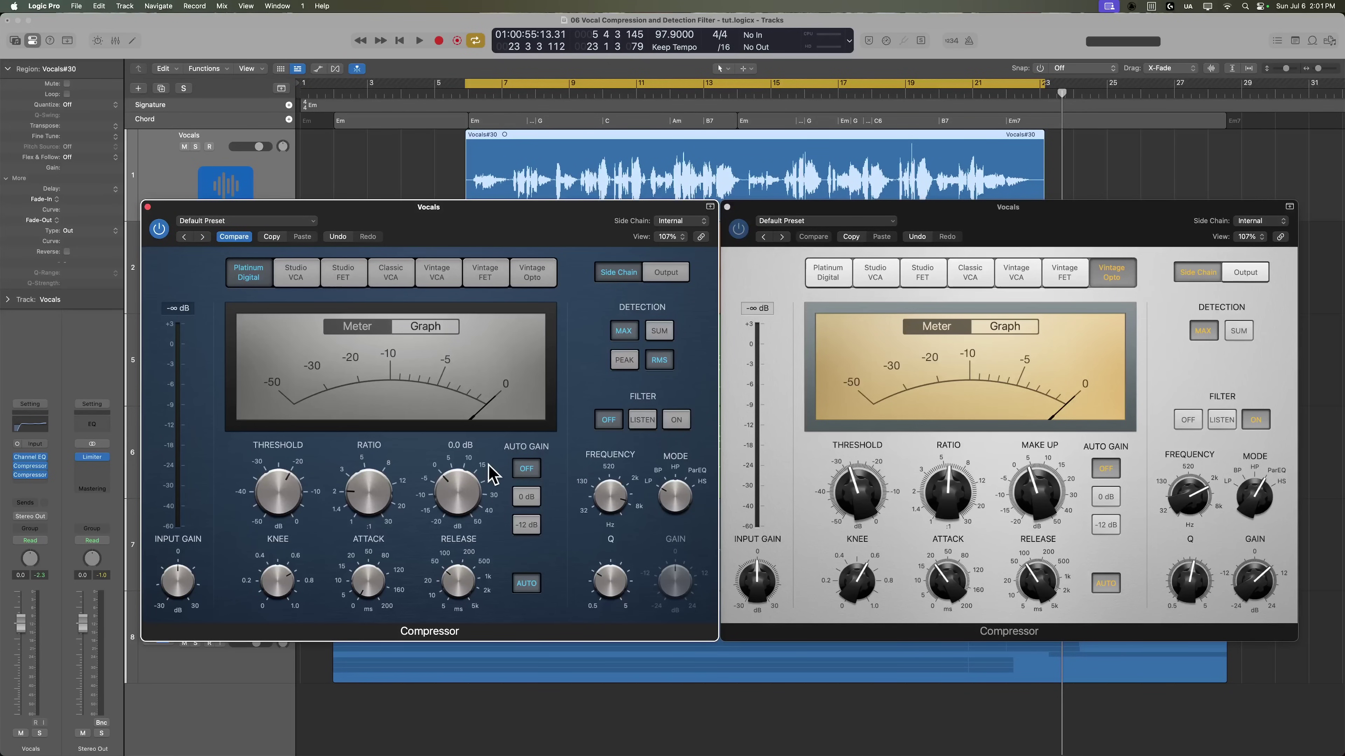
Step: Play the soloed vocal and set the second Compressor's ratio to 1.9:1 and threshold to about -10 dB
{"action": "mouse_move", "coordinate": [460, 591]}
{"action": "key", "text": "space"}
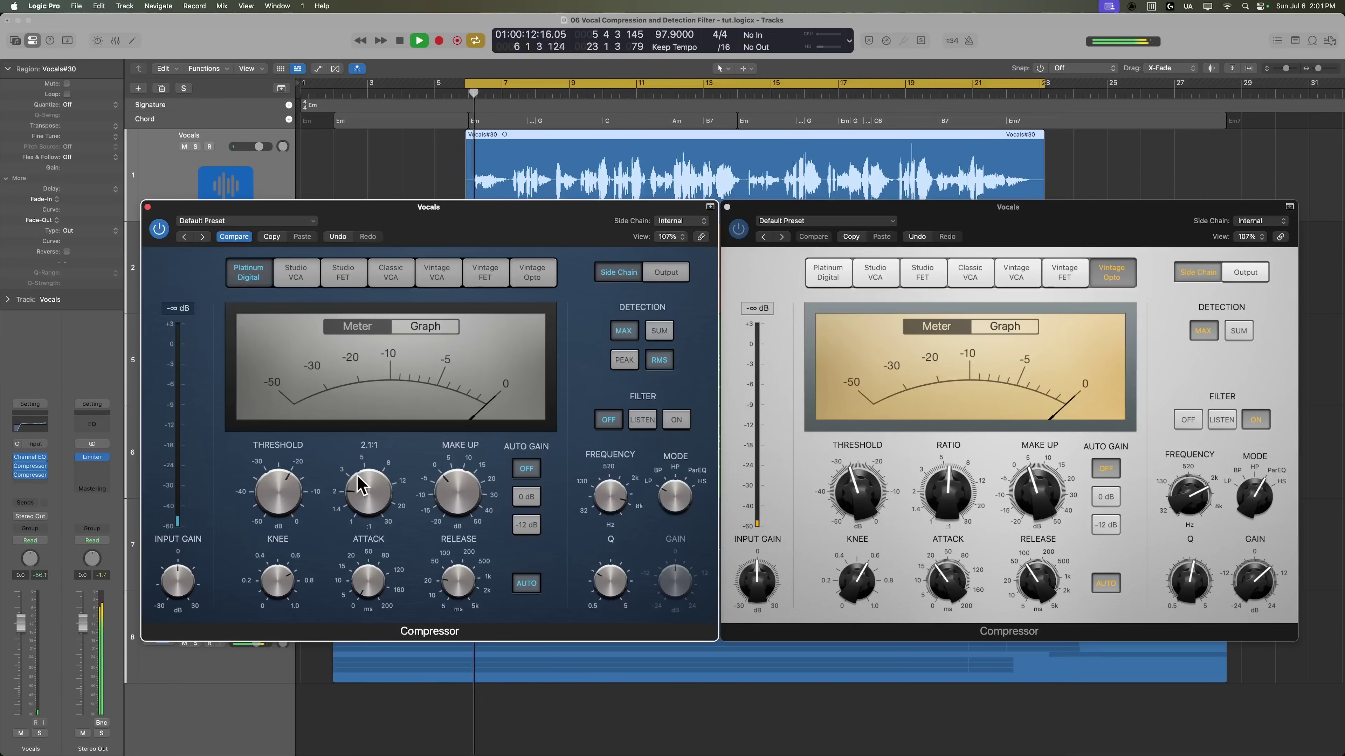
{"action": "key", "text": "s"}
{"action": "mouse_move", "coordinate": [366, 506]}
{"action": "left_click_drag", "start_coordinate": [296, 488], "coordinate": [304, 460]}
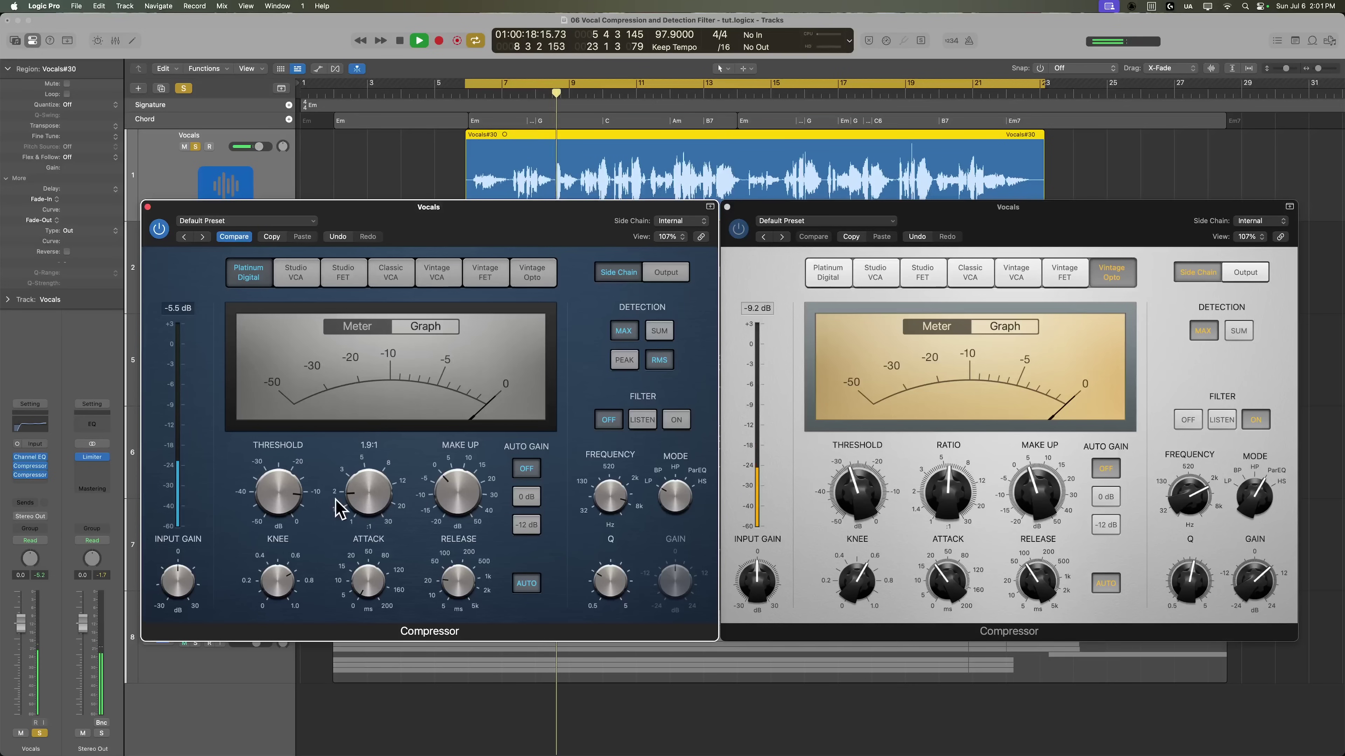
Step: Lower the second Compressor's knee to about 0.4 and its release to 23.0 ms
{"action": "mouse_move", "coordinate": [281, 592]}
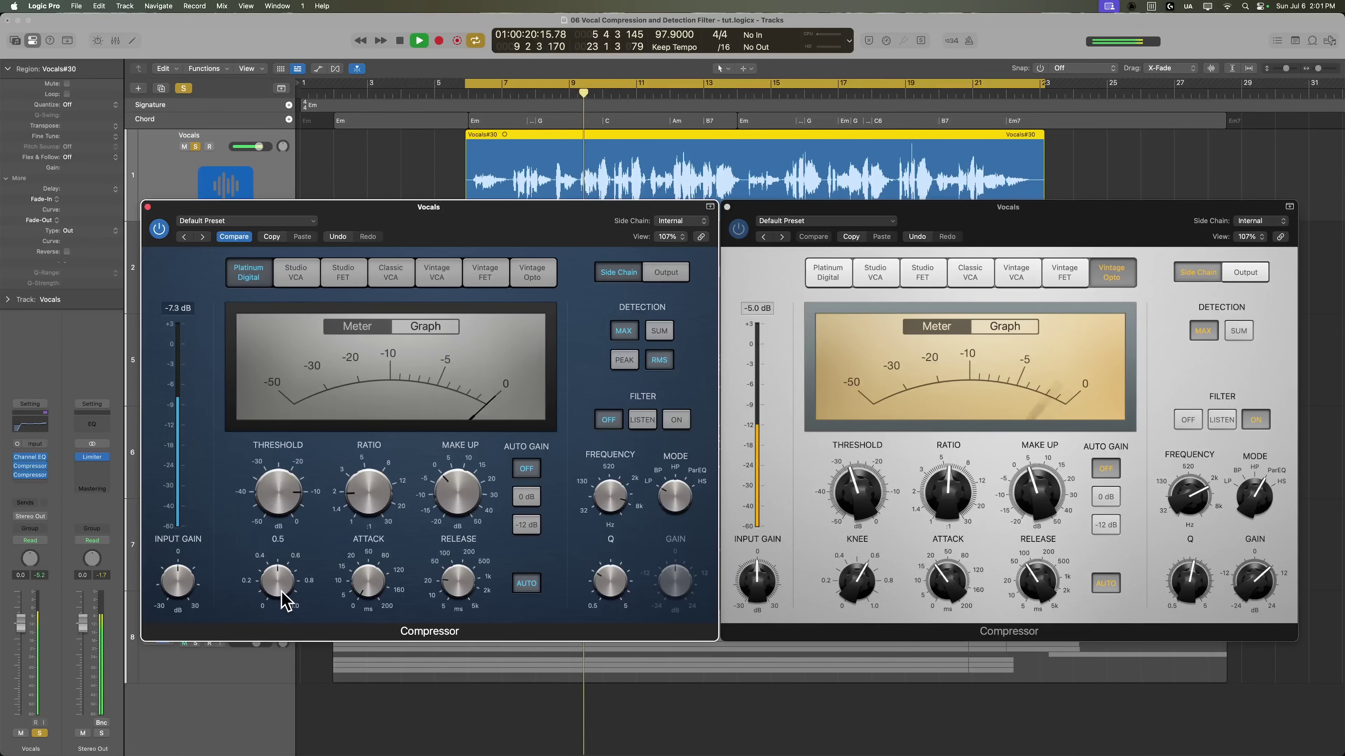
{"action": "left_click_drag", "start_coordinate": [284, 590], "coordinate": [279, 593]}
{"action": "mouse_move", "coordinate": [364, 506]}
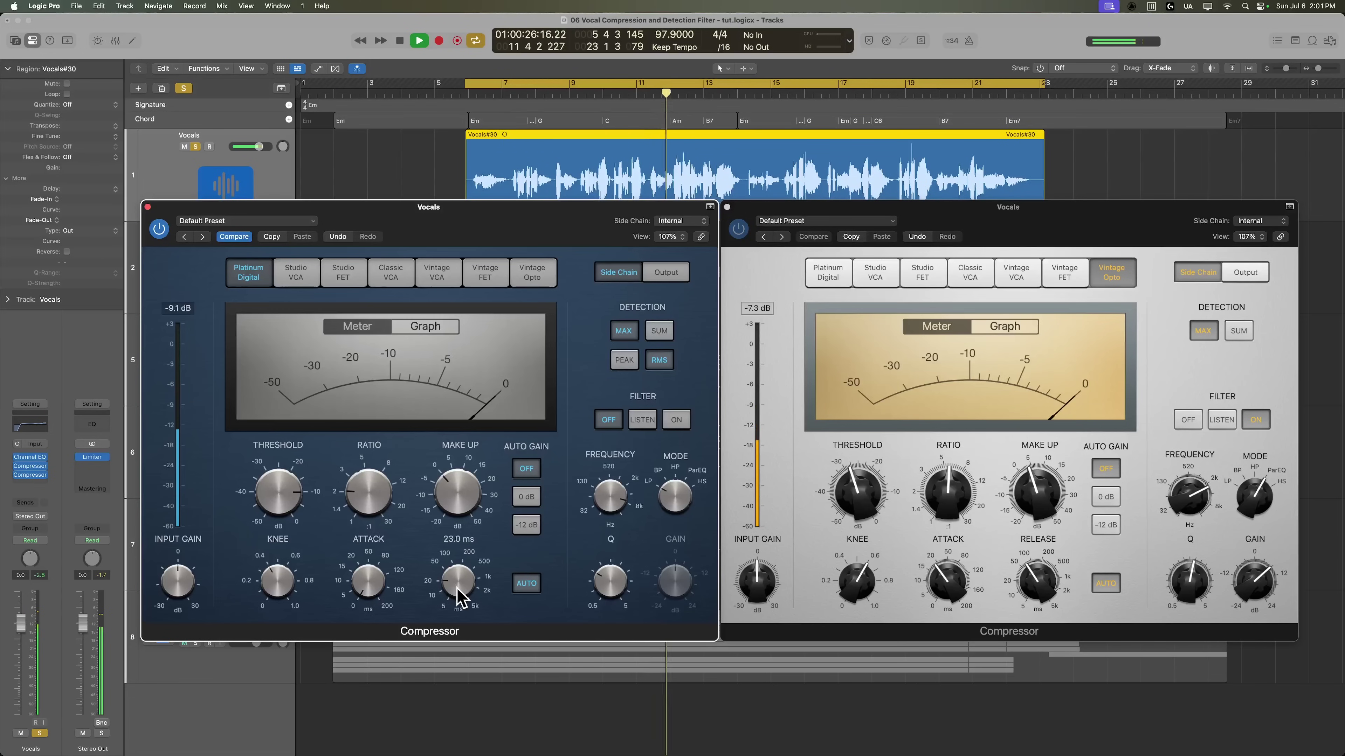
{"action": "mouse_move", "coordinate": [284, 500]}
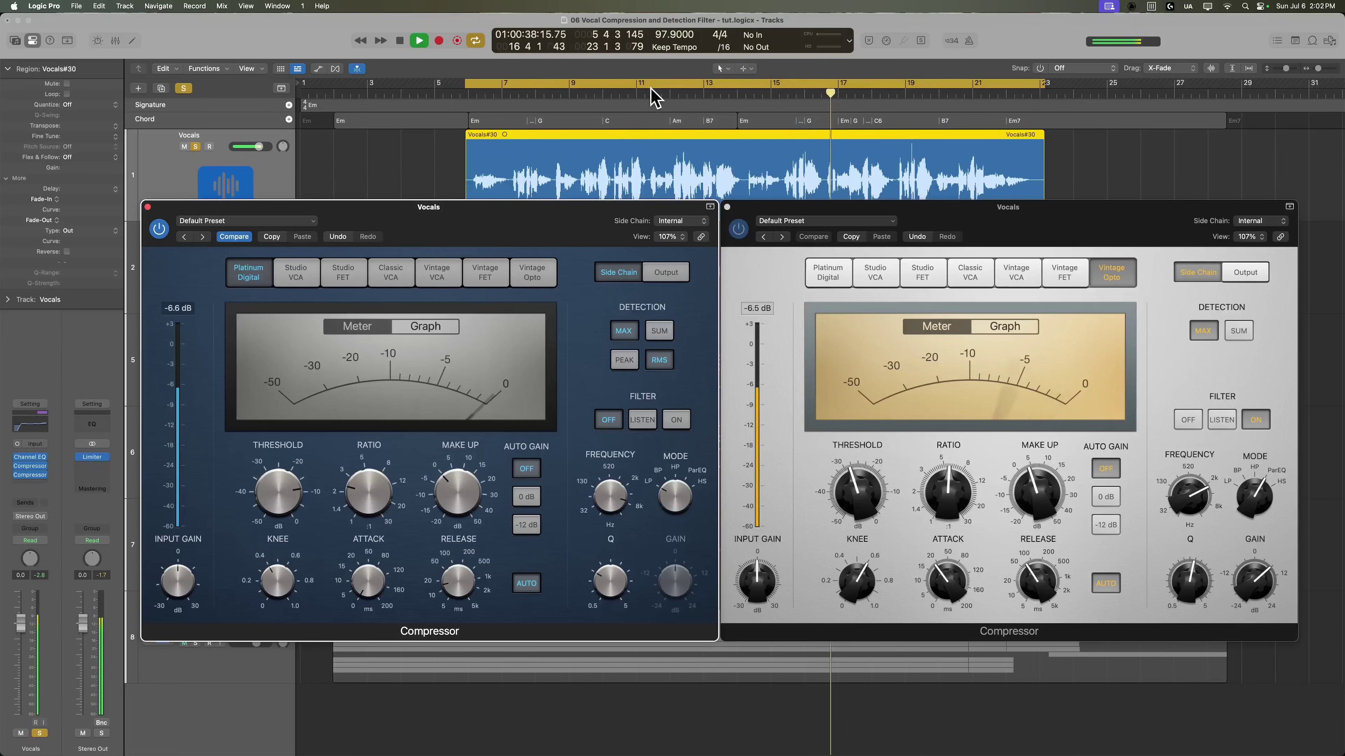
Step: Move the cycle range later and shorten it to run from about bar 9 to bar 14
{"action": "left_click_drag", "start_coordinate": [647, 85], "coordinate": [769, 77]}
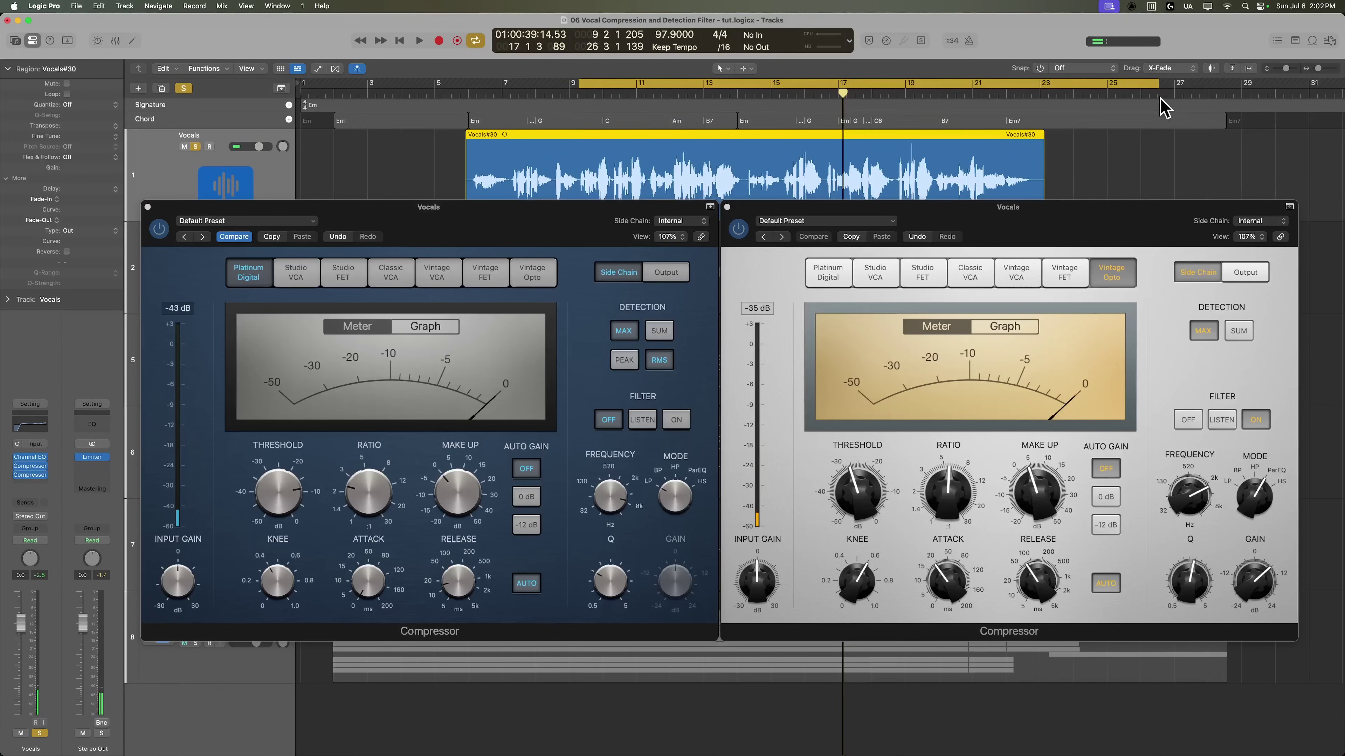
{"action": "left_click_drag", "start_coordinate": [1156, 84], "coordinate": [745, 132]}
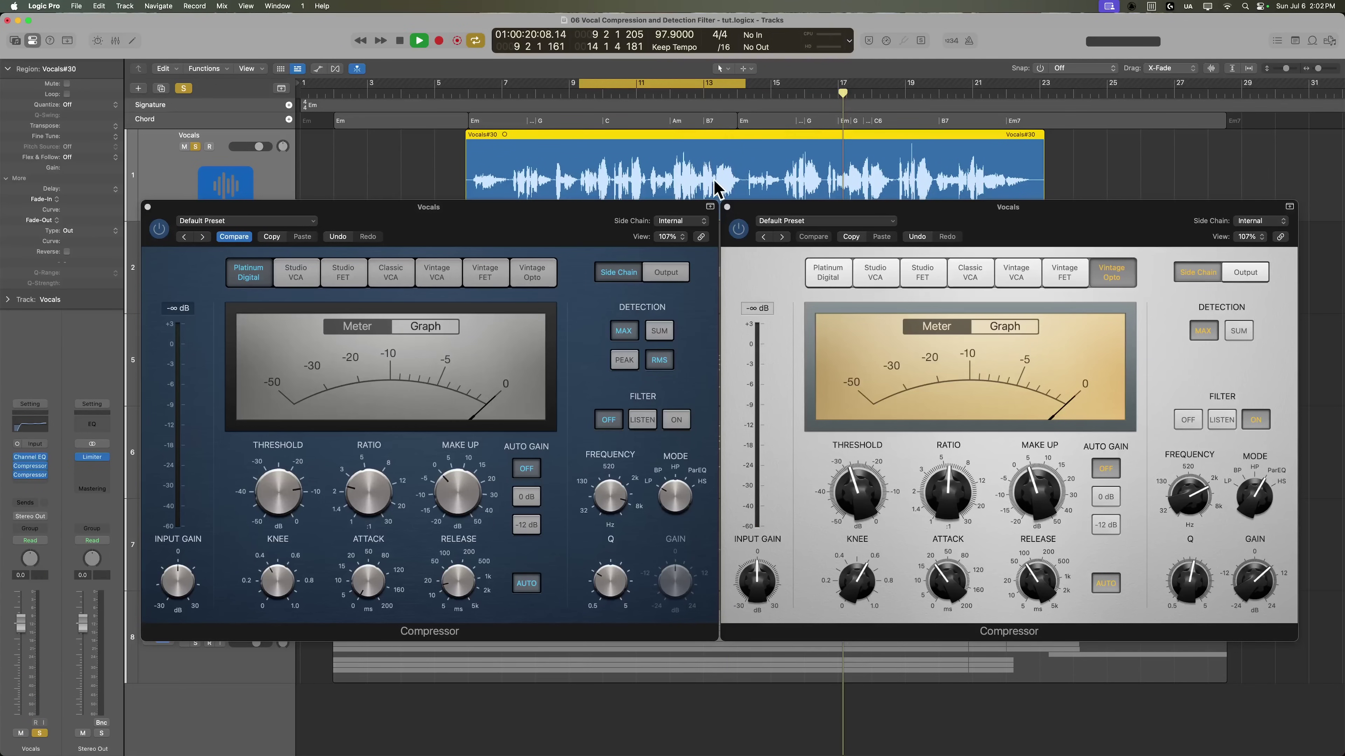
Step: Play the cycled vocal, raise the second Compressor's ratio to 2.8:1 and switch its side-chain detection to Peak
{"action": "key", "text": "space"}
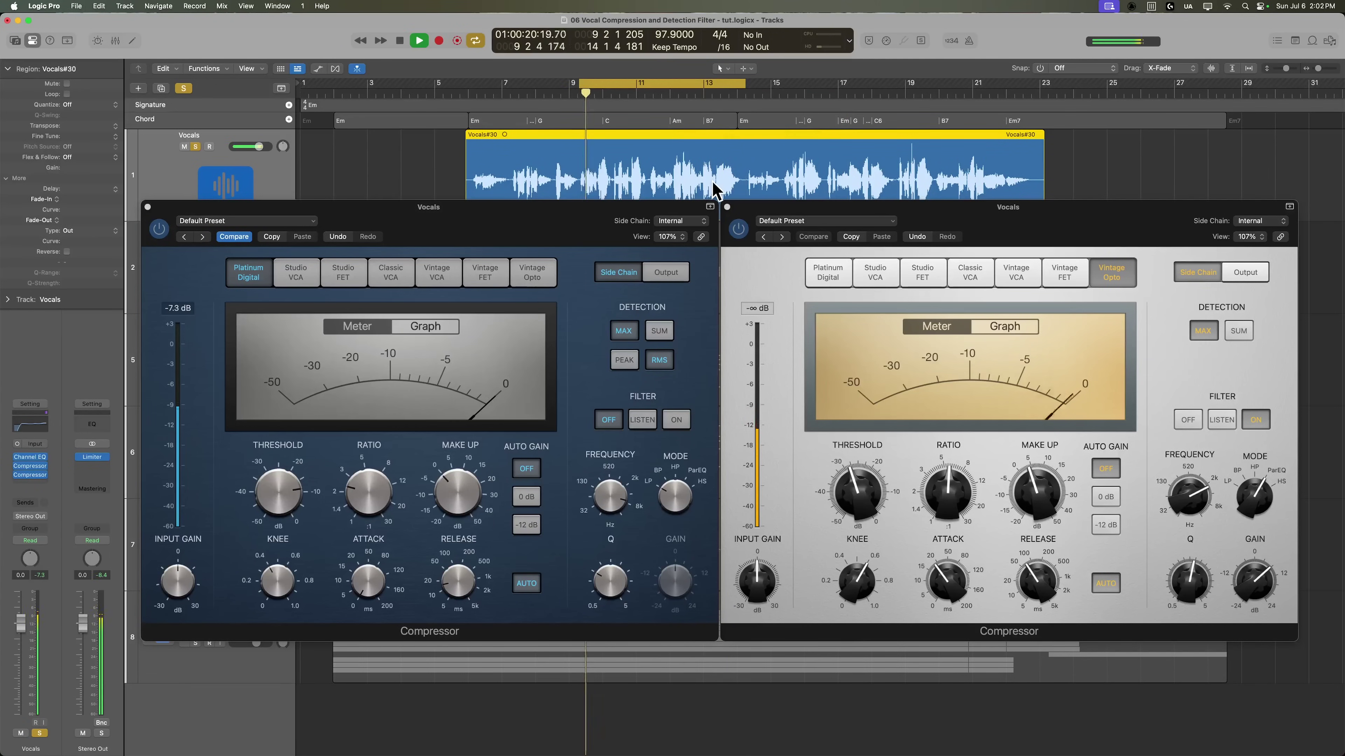
{"action": "left_click", "coordinate": [374, 500]}
{"action": "left_click_drag", "start_coordinate": [372, 496], "coordinate": [369, 494]}
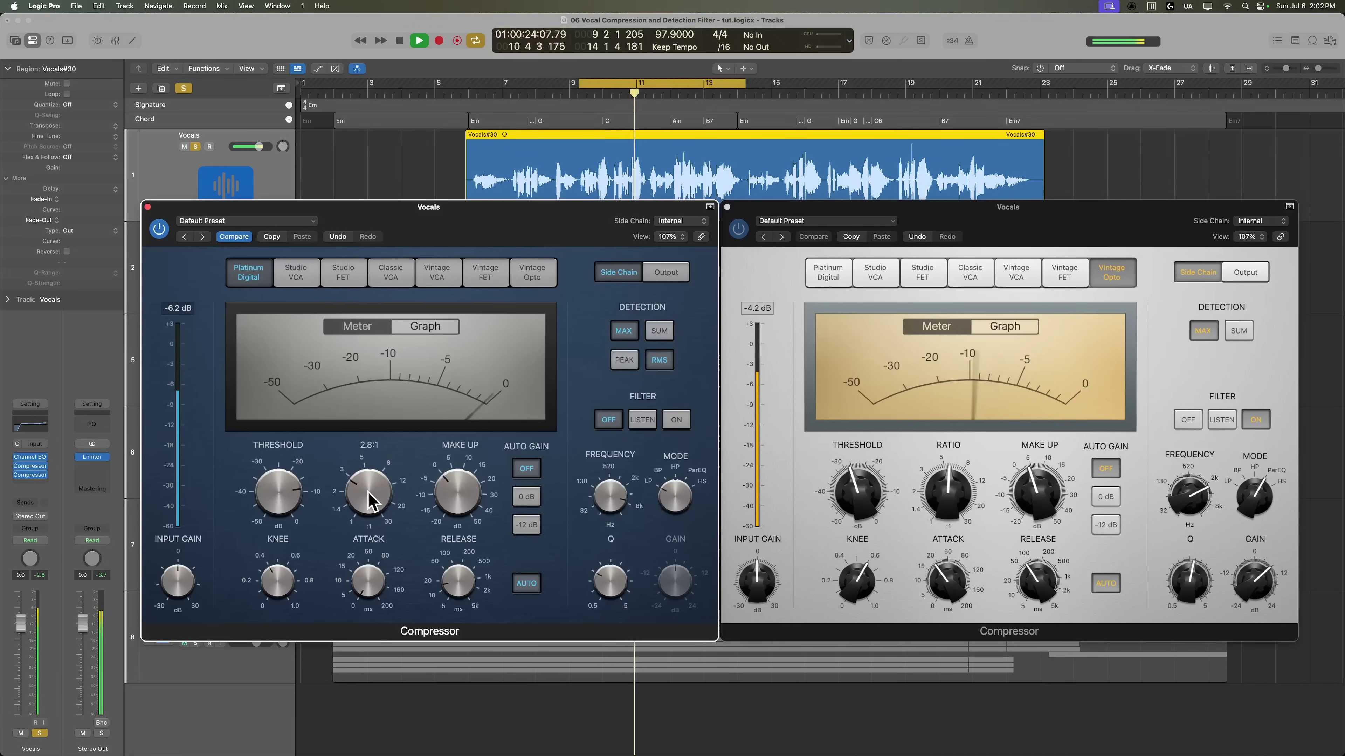
{"action": "key", "text": "space"}
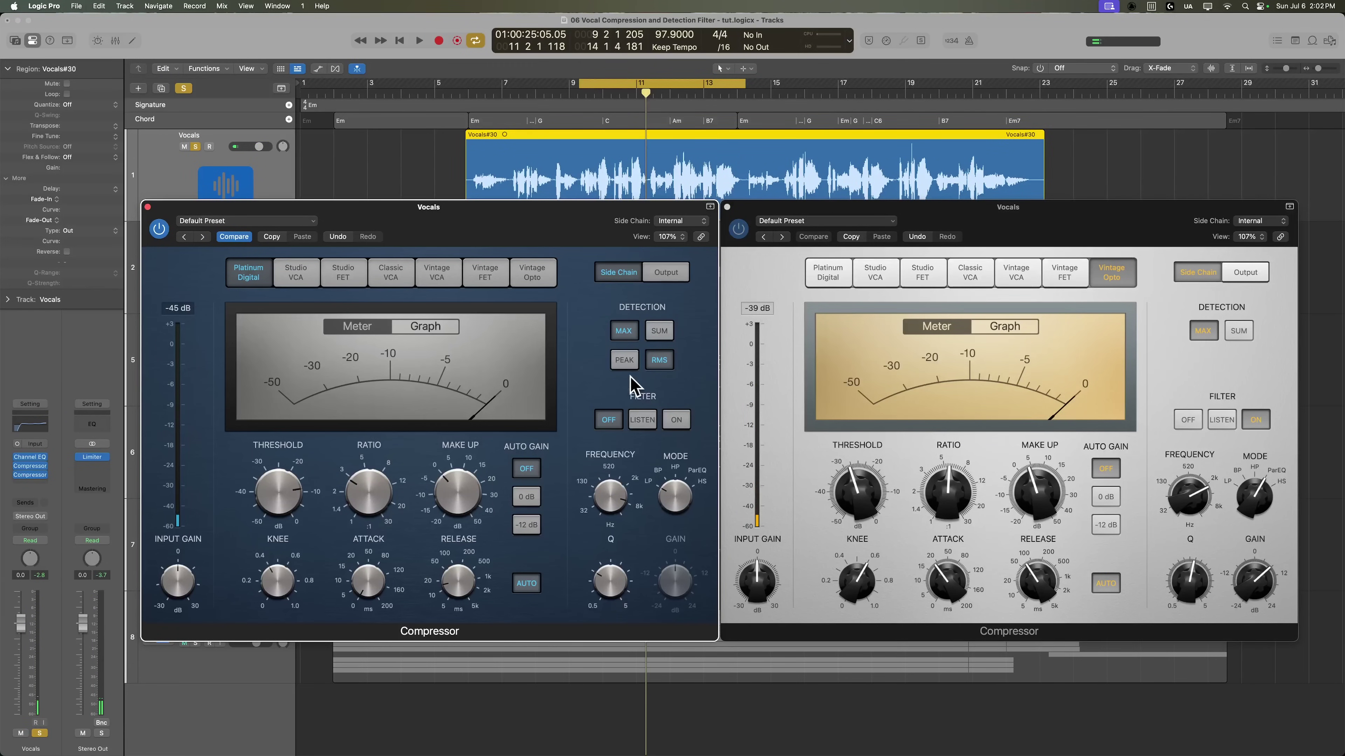
{"action": "left_click", "coordinate": [624, 359]}
Step: Play the vocal and set the second Compressor's threshold to -9.0 dB and its ratio to 1.2:1
{"action": "key", "text": "space"}
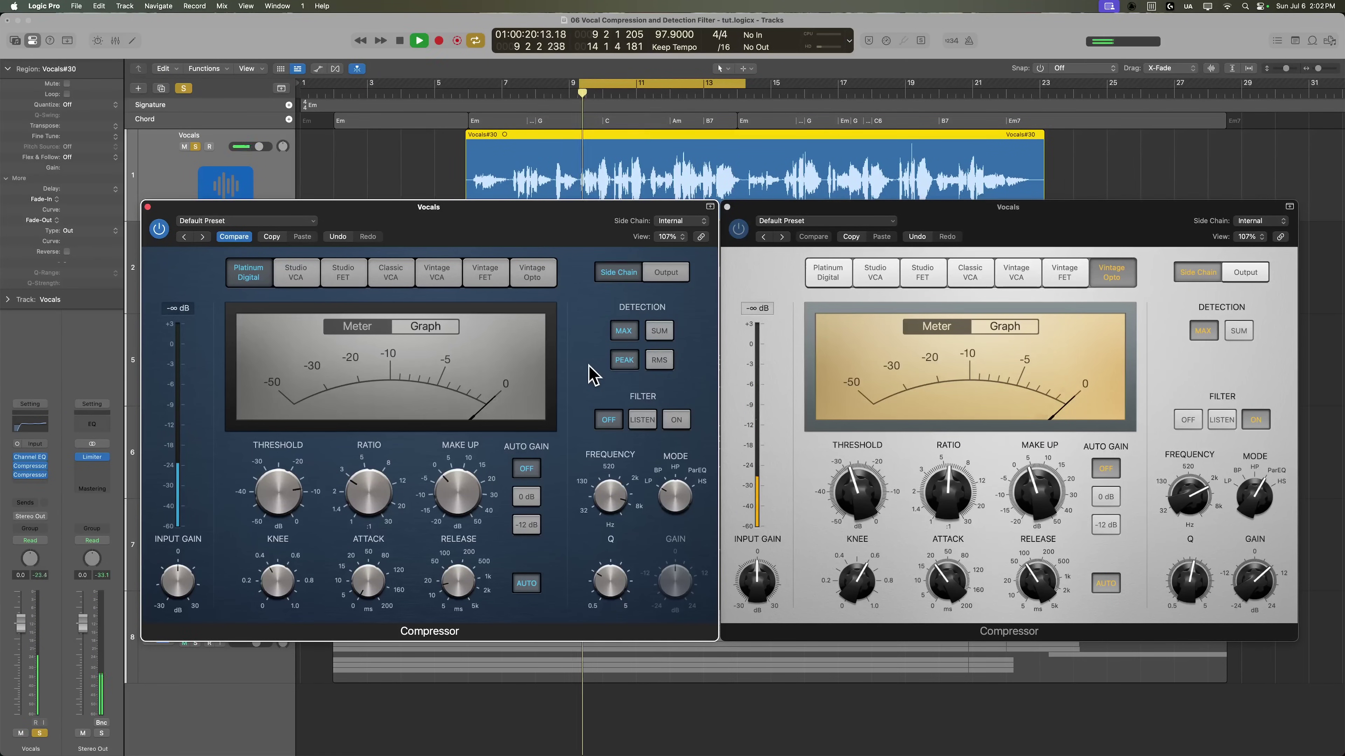
{"action": "left_click_drag", "start_coordinate": [365, 509], "coordinate": [365, 543]}
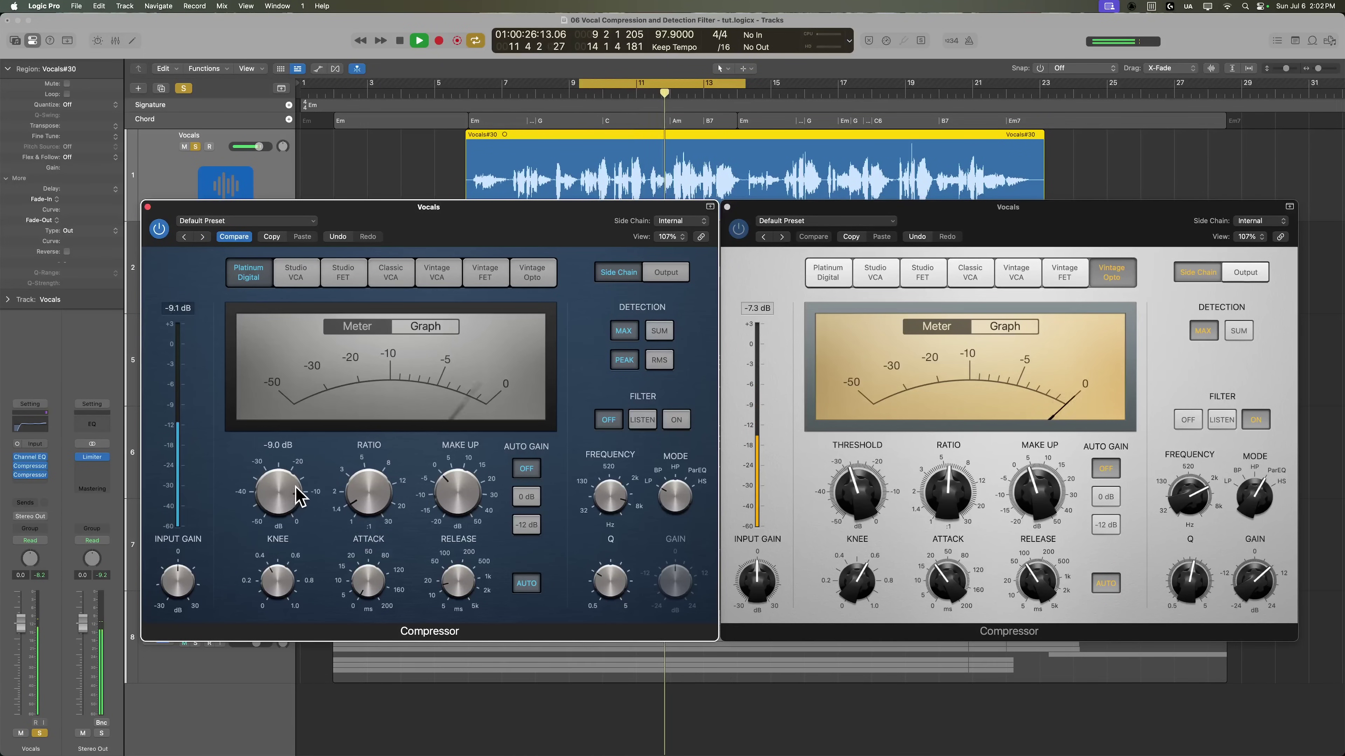
{"action": "left_click_drag", "start_coordinate": [373, 503], "coordinate": [371, 507]}
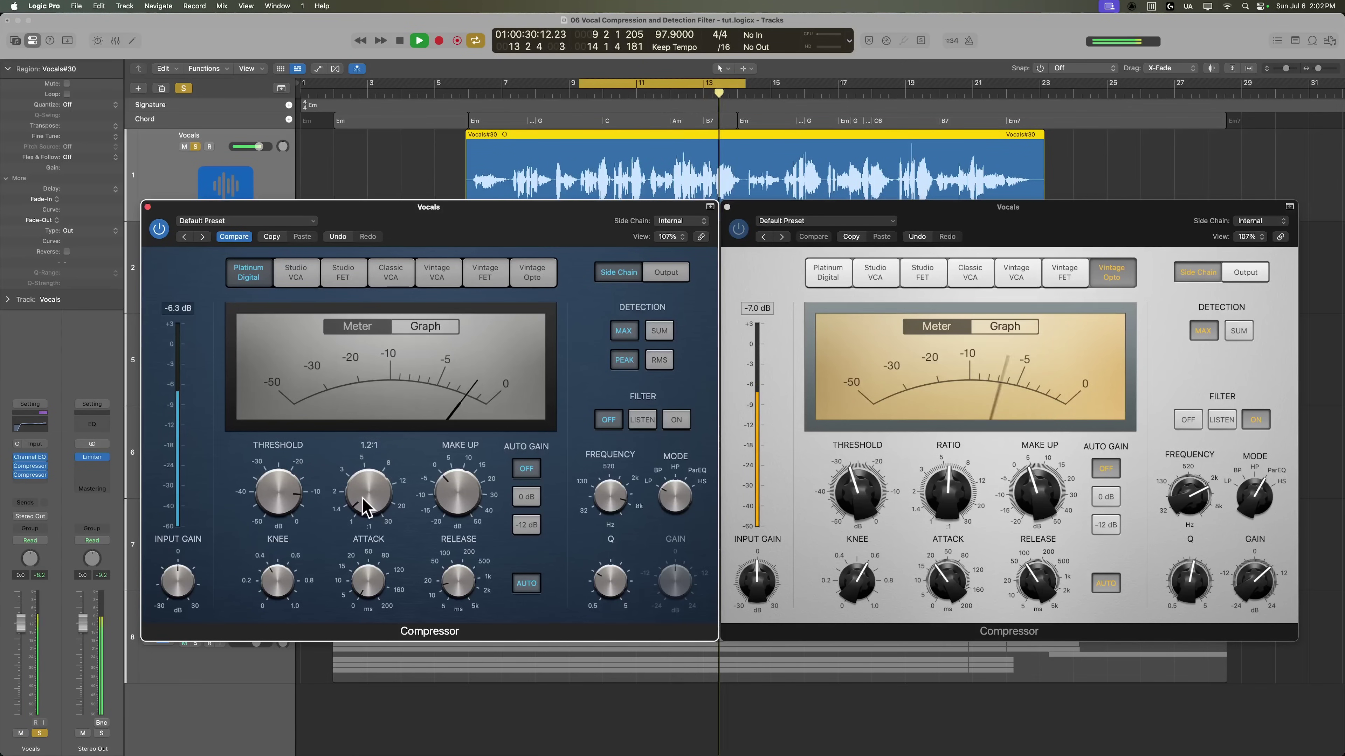
{"action": "key", "text": "space"}
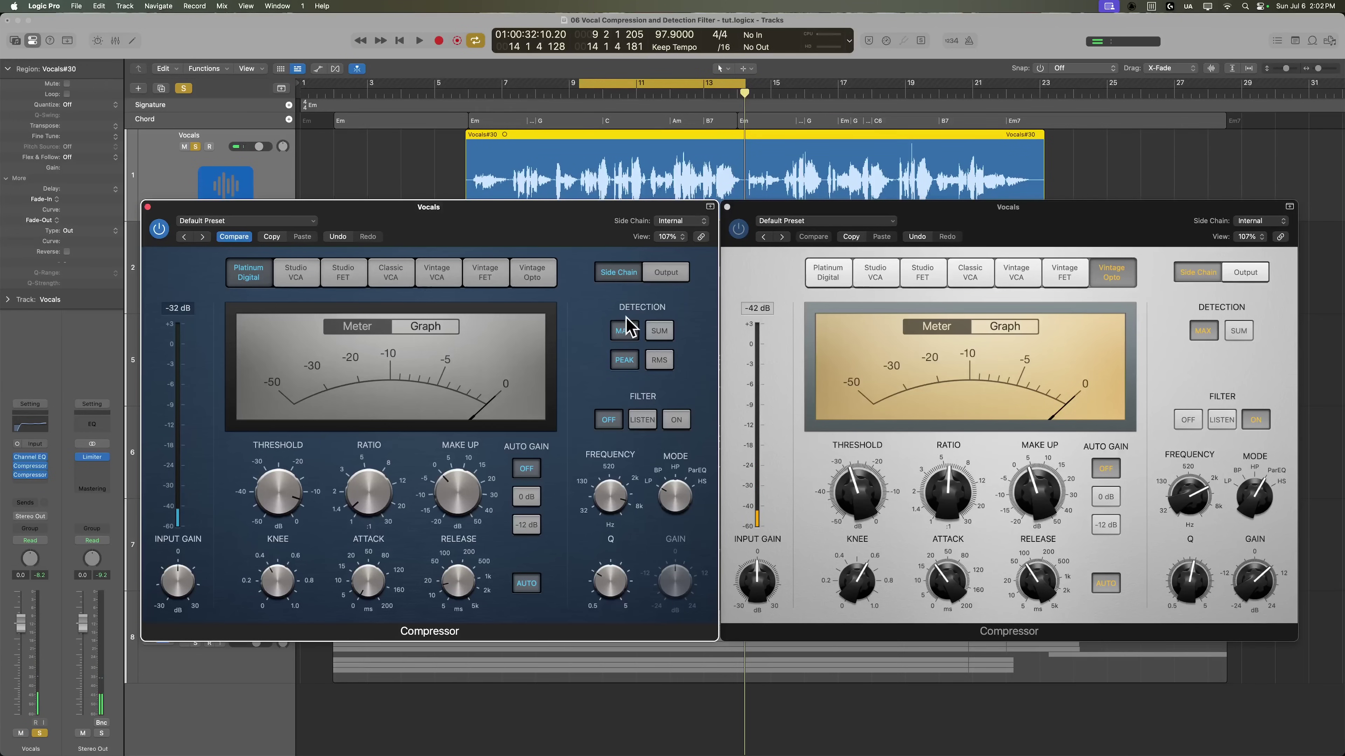
Step: Audition the second Compressor's side-chain filter in Listen mode, setting the frequency to about 4186 Hz and the Q to 1.40
{"action": "left_click", "coordinate": [642, 422]}
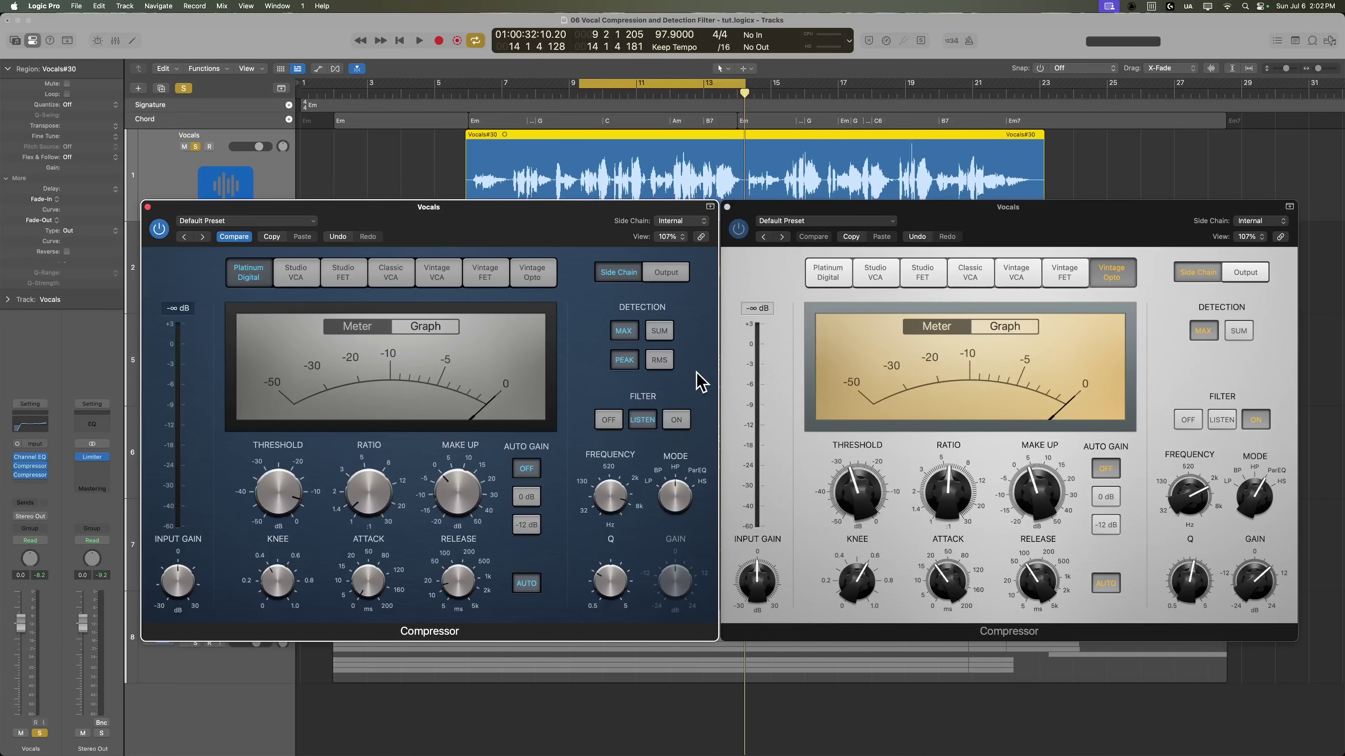
{"action": "key", "text": "space"}
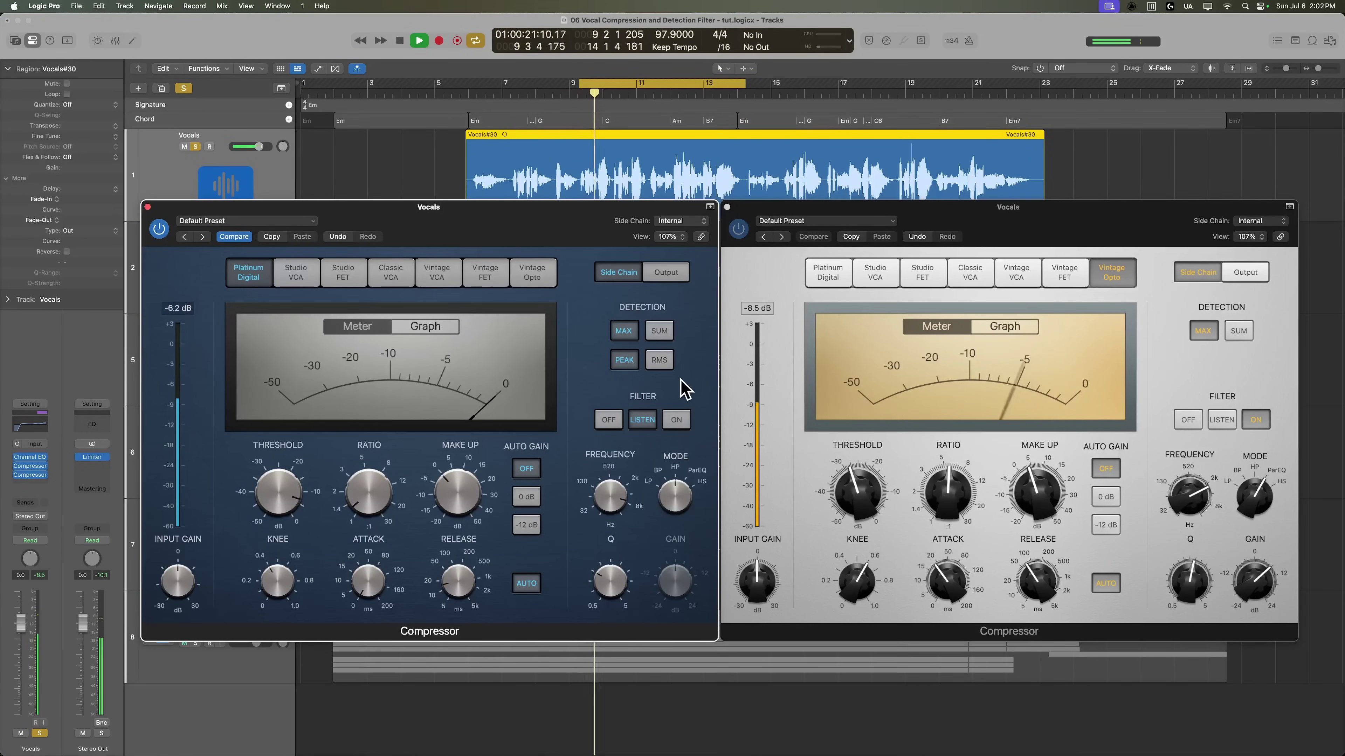
{"action": "mouse_move", "coordinate": [610, 494]}
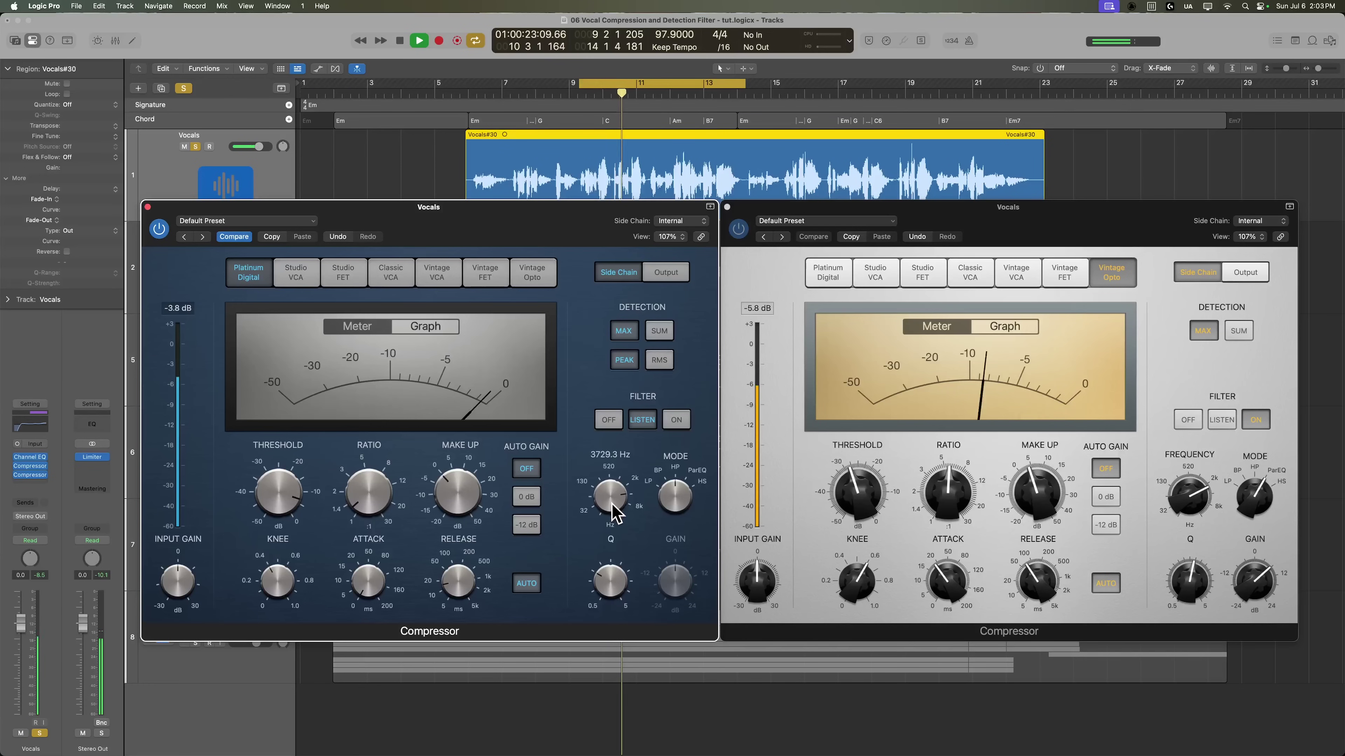
{"action": "scroll", "coordinate": [616, 513], "scroll_direction": "up", "scroll_amount": 1}
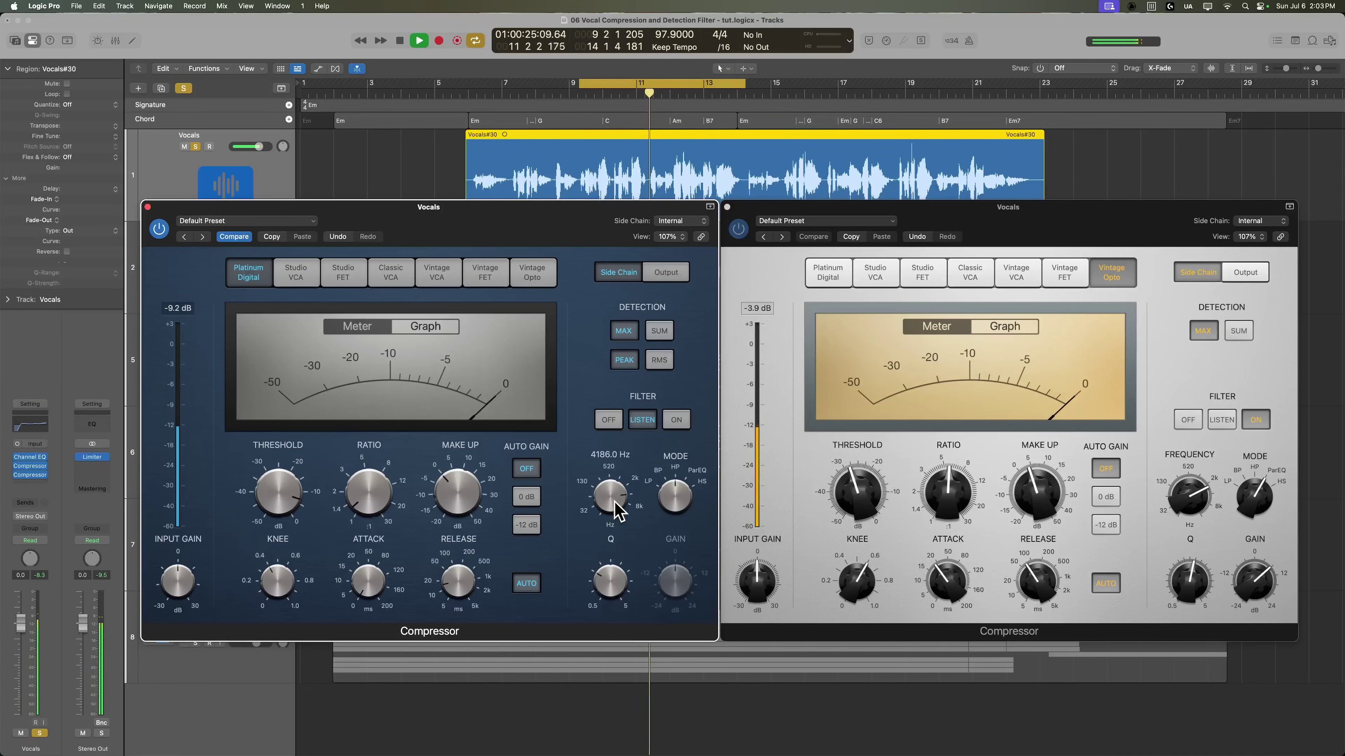
{"action": "scroll", "coordinate": [630, 570], "scroll_direction": "up", "scroll_amount": 2}
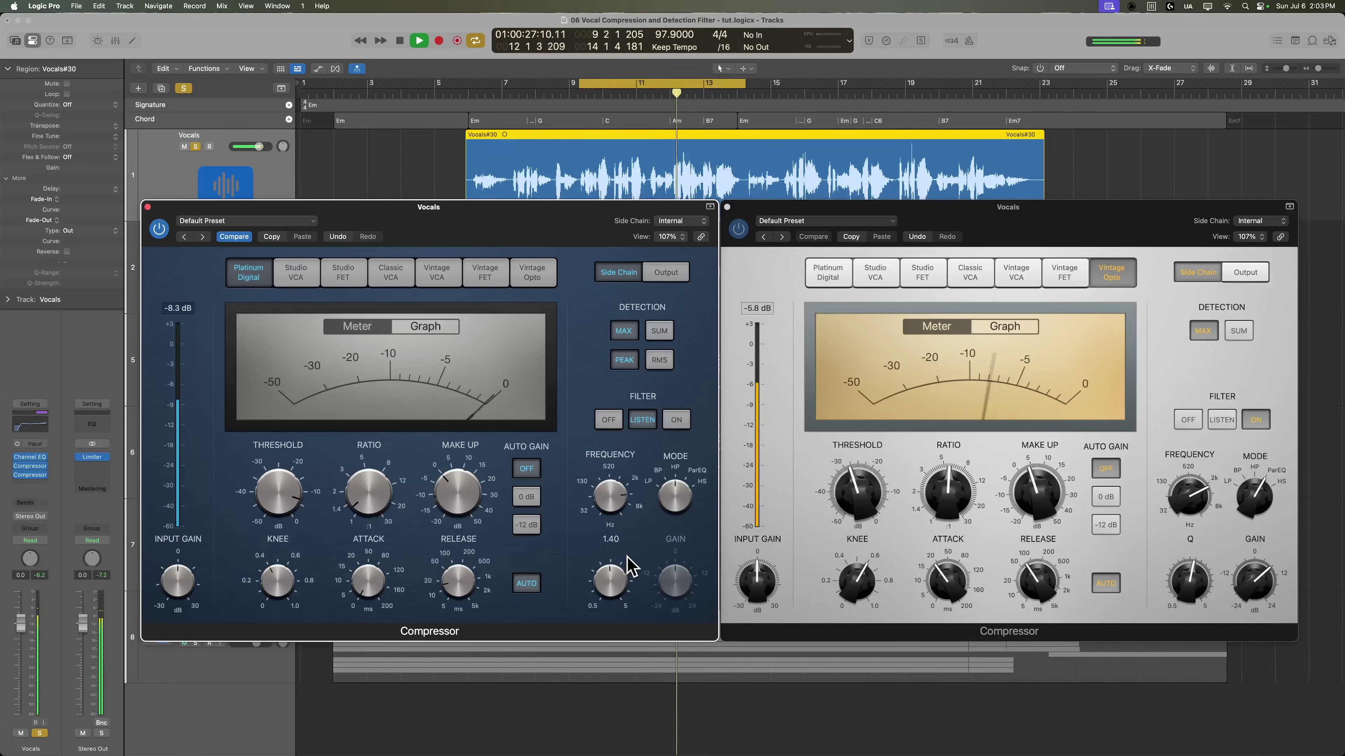
{"action": "scroll", "coordinate": [627, 566], "scroll_direction": "down", "scroll_amount": 2}
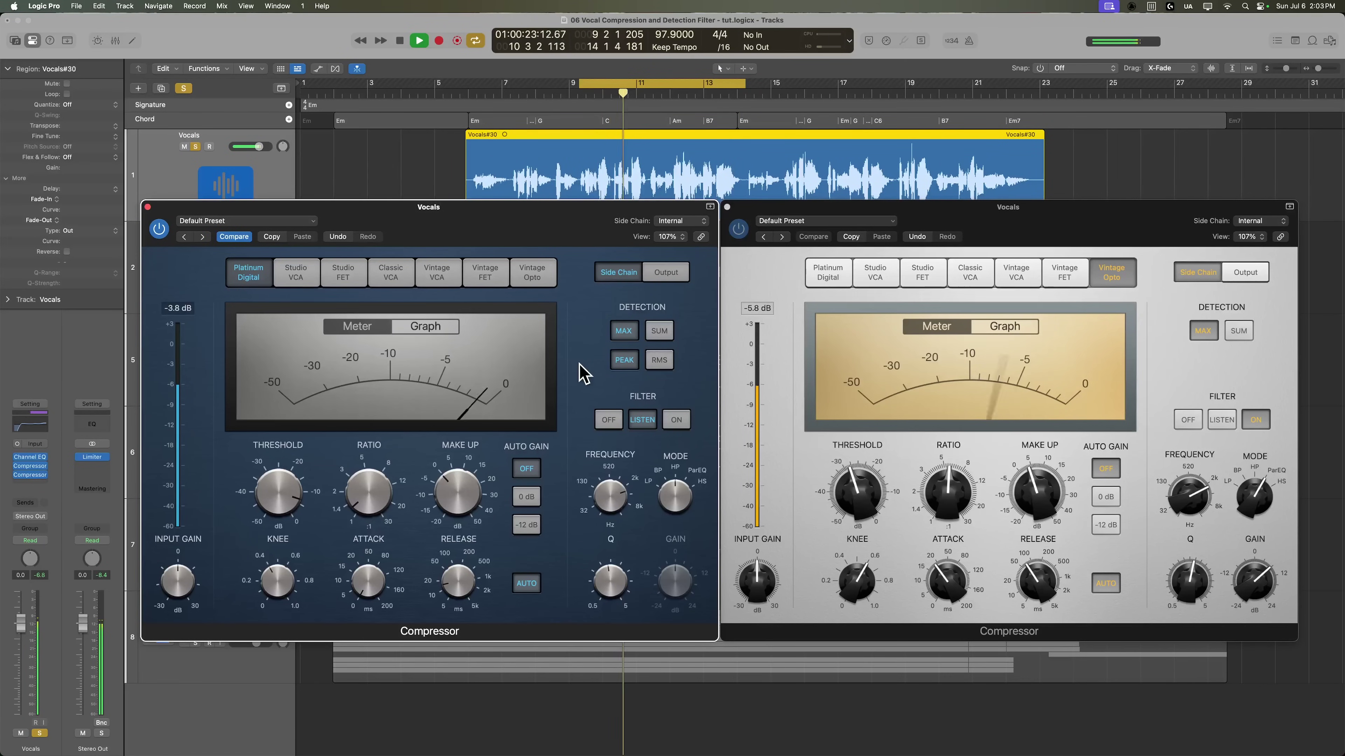
Step: Turn off the second Compressor's automatic release, set the release to 13.0 ms and raise the ratio
{"action": "left_click", "coordinate": [526, 583]}
{"action": "mouse_move", "coordinate": [459, 587]}
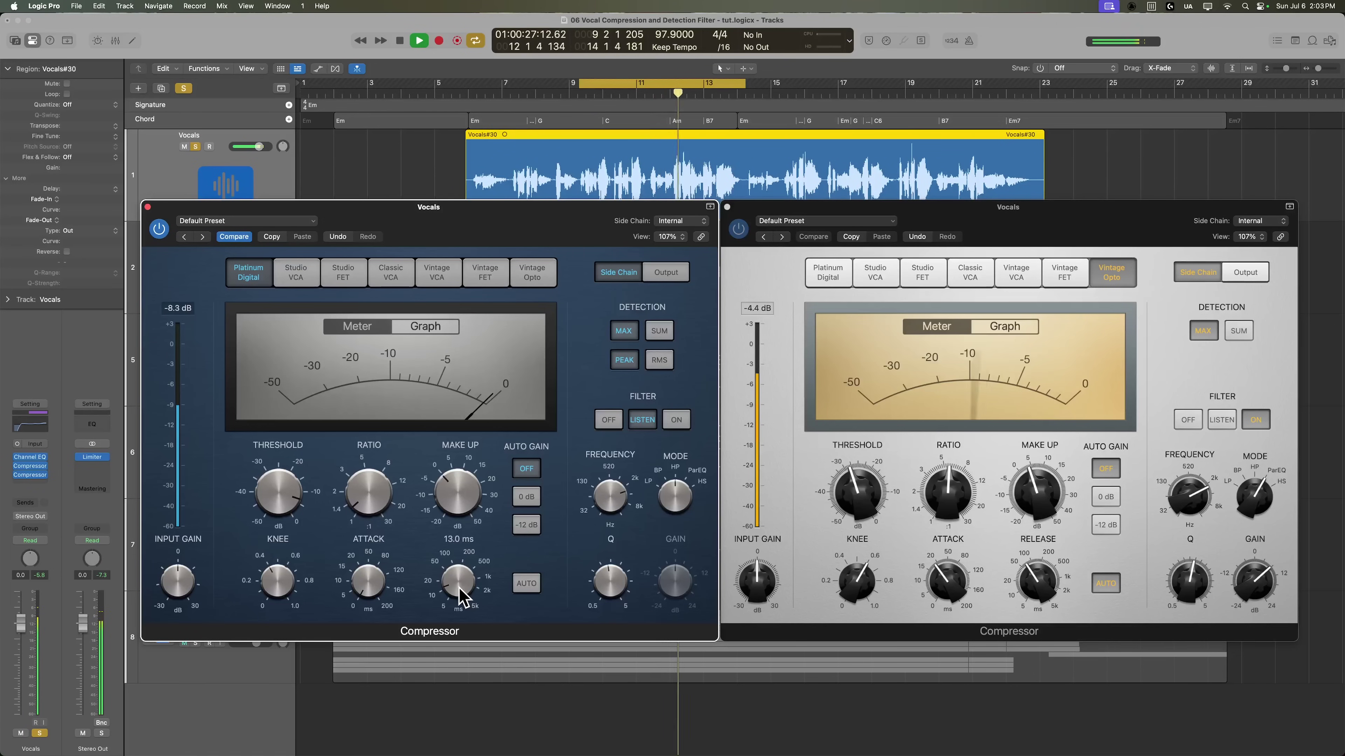
{"action": "mouse_move", "coordinate": [376, 495]}
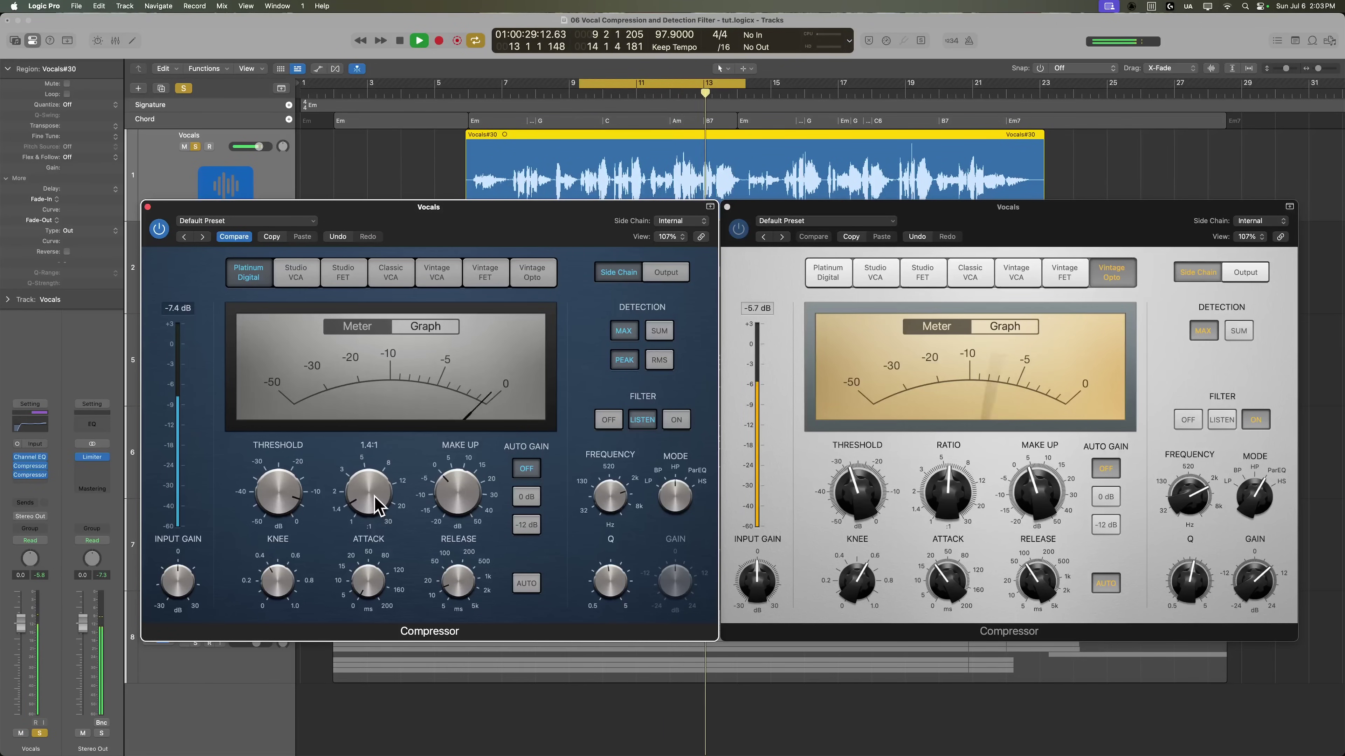
{"action": "scroll", "coordinate": [373, 498], "scroll_direction": "up", "scroll_amount": 3}
{"action": "key", "text": "space"}
Step: Raise the second Compressor's side-chain filter frequency to about 5274 Hz during playback and switch the filter from Listen to On
{"action": "key", "text": "space"}
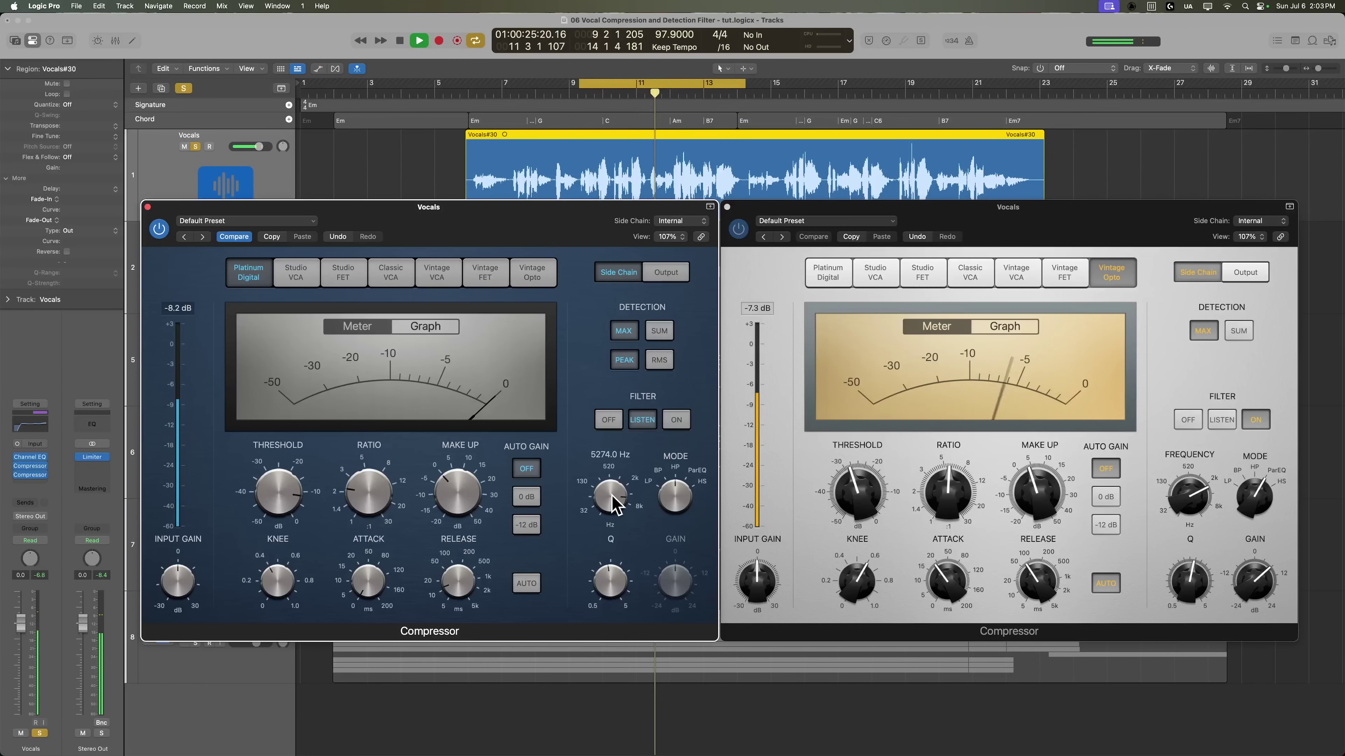
{"action": "left_click_drag", "start_coordinate": [612, 495], "coordinate": [611, 497]}
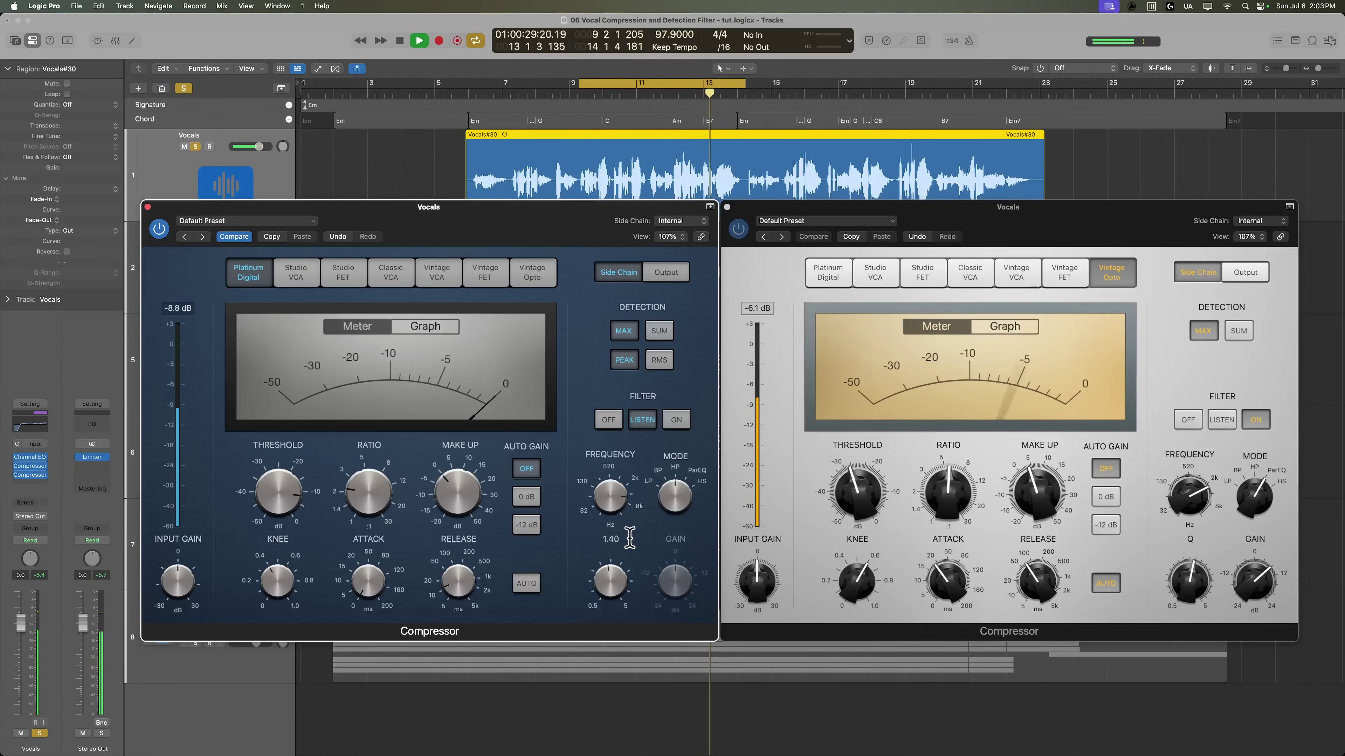
{"action": "key", "text": "space"}
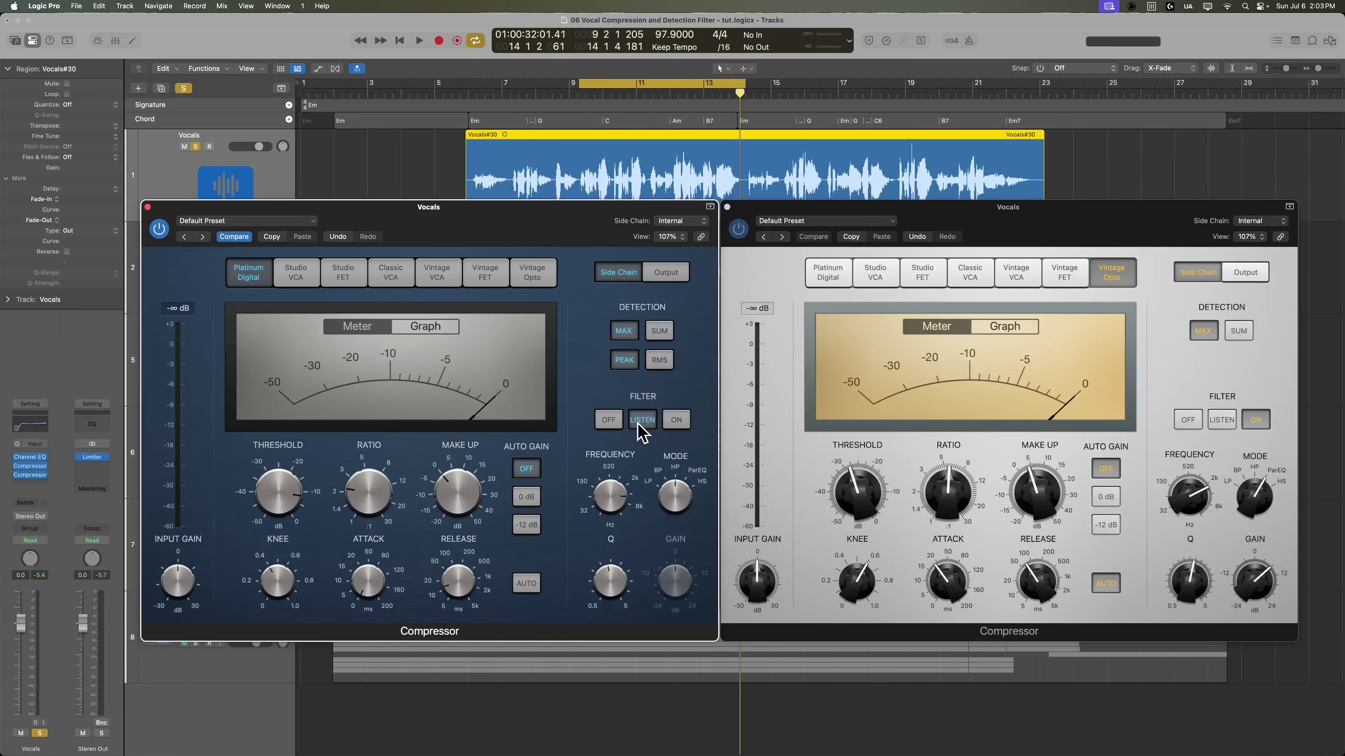
{"action": "left_click", "coordinate": [676, 420]}
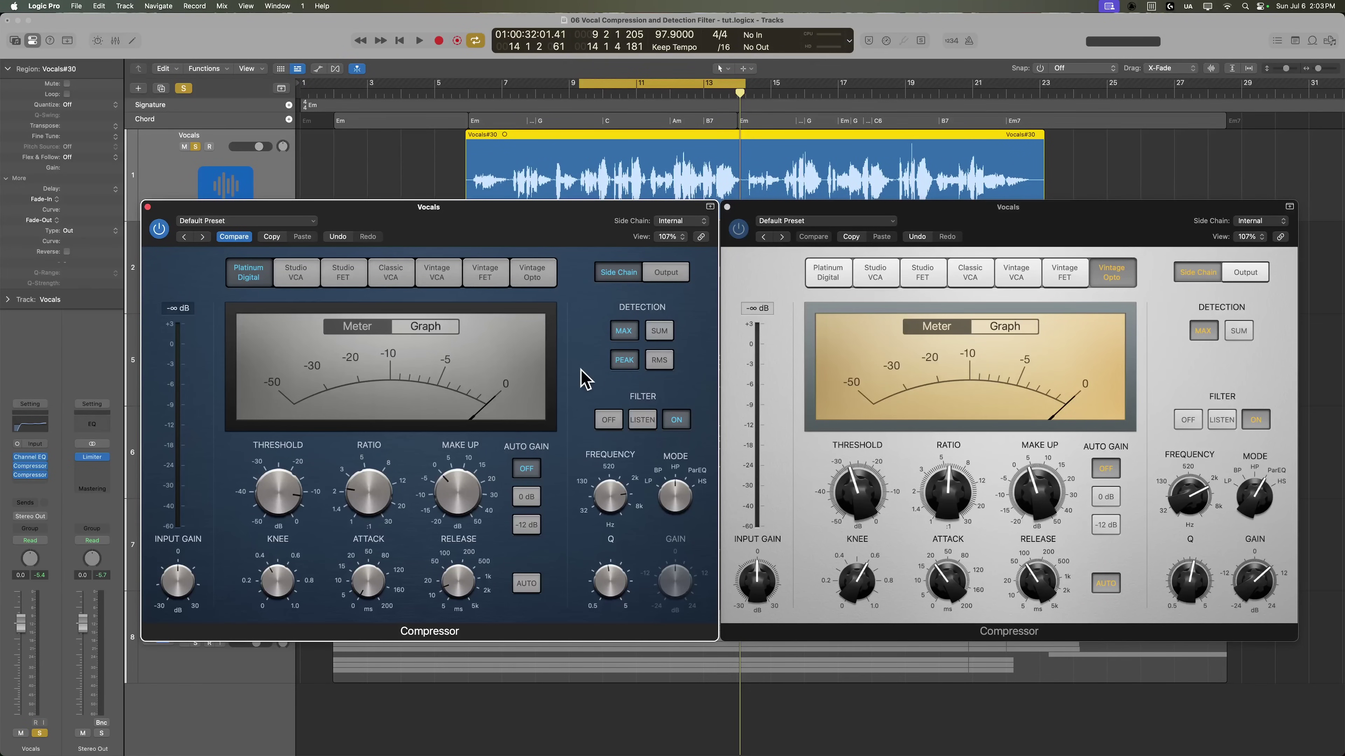
Step: Play the vocal through both compressors with their gain reduction displays switched to Graph
{"action": "key", "text": "space"}
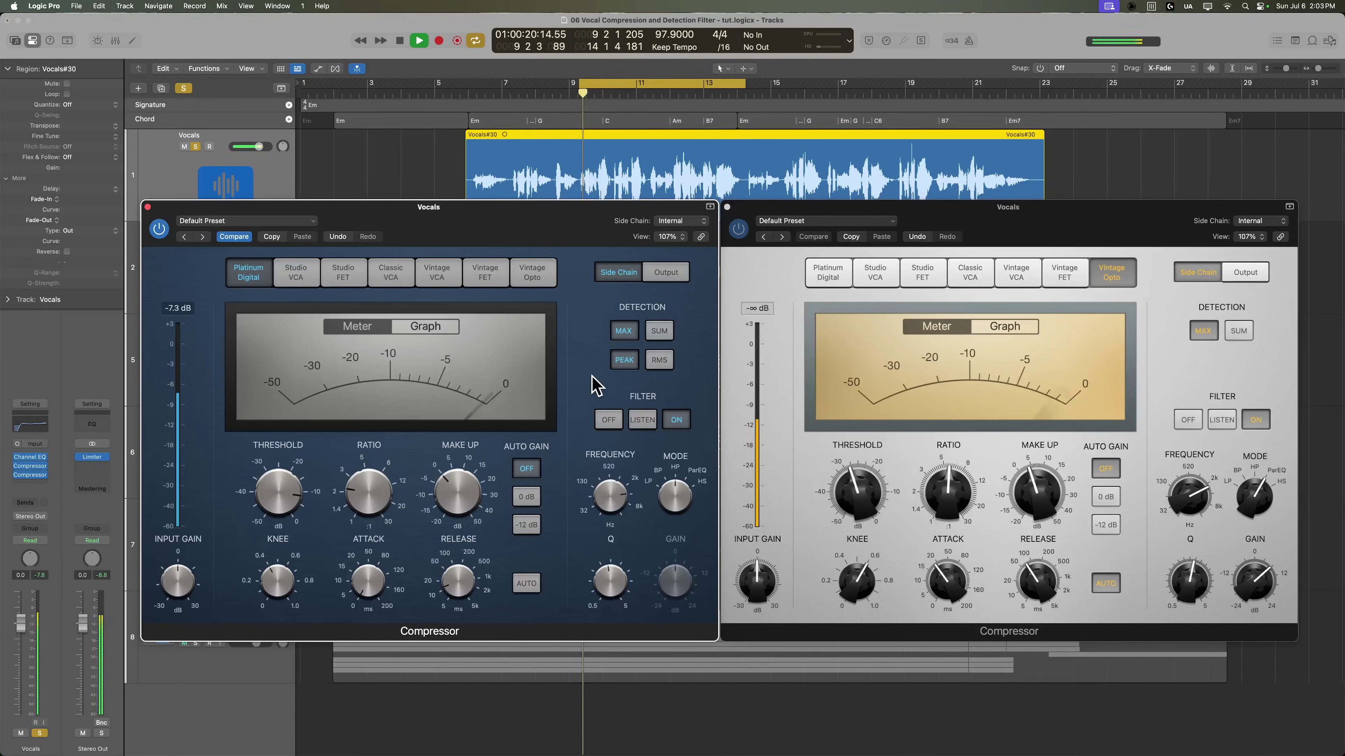
{"action": "left_click", "coordinate": [431, 327]}
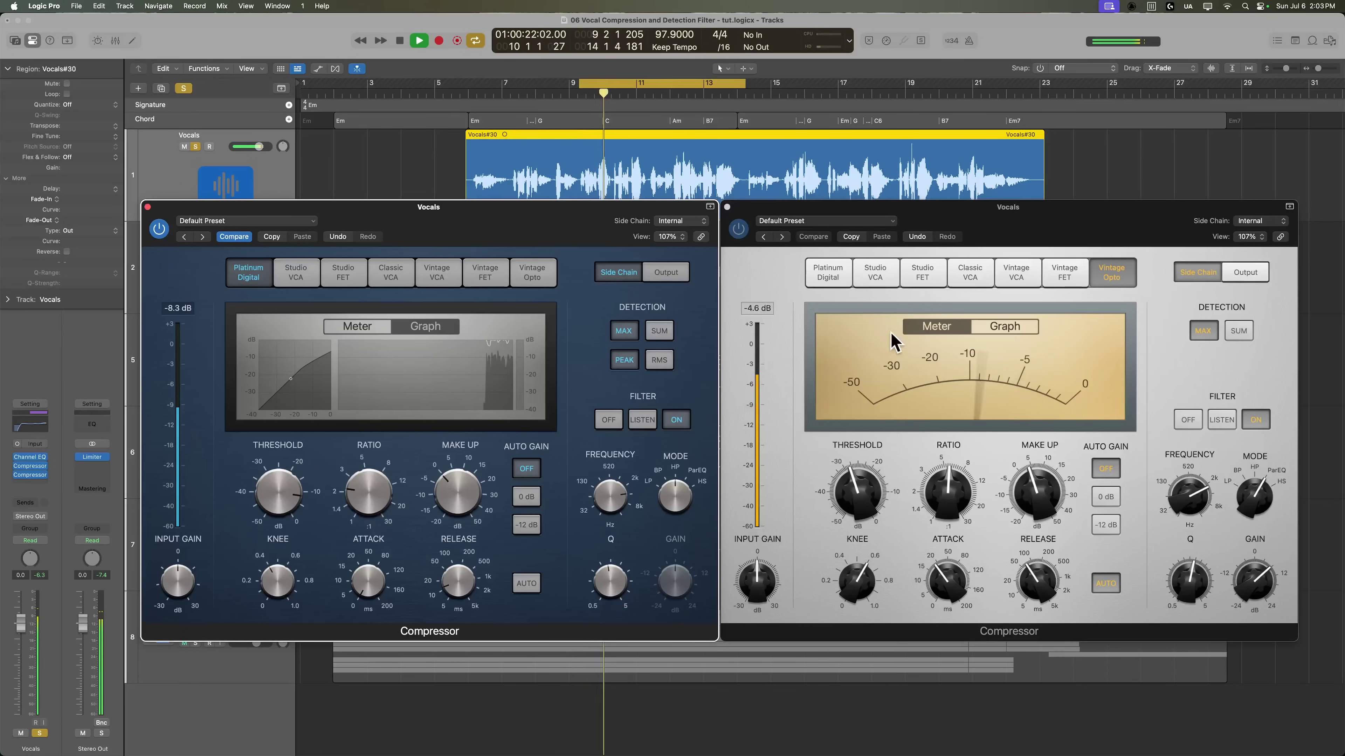
{"action": "left_click", "coordinate": [1004, 327]}
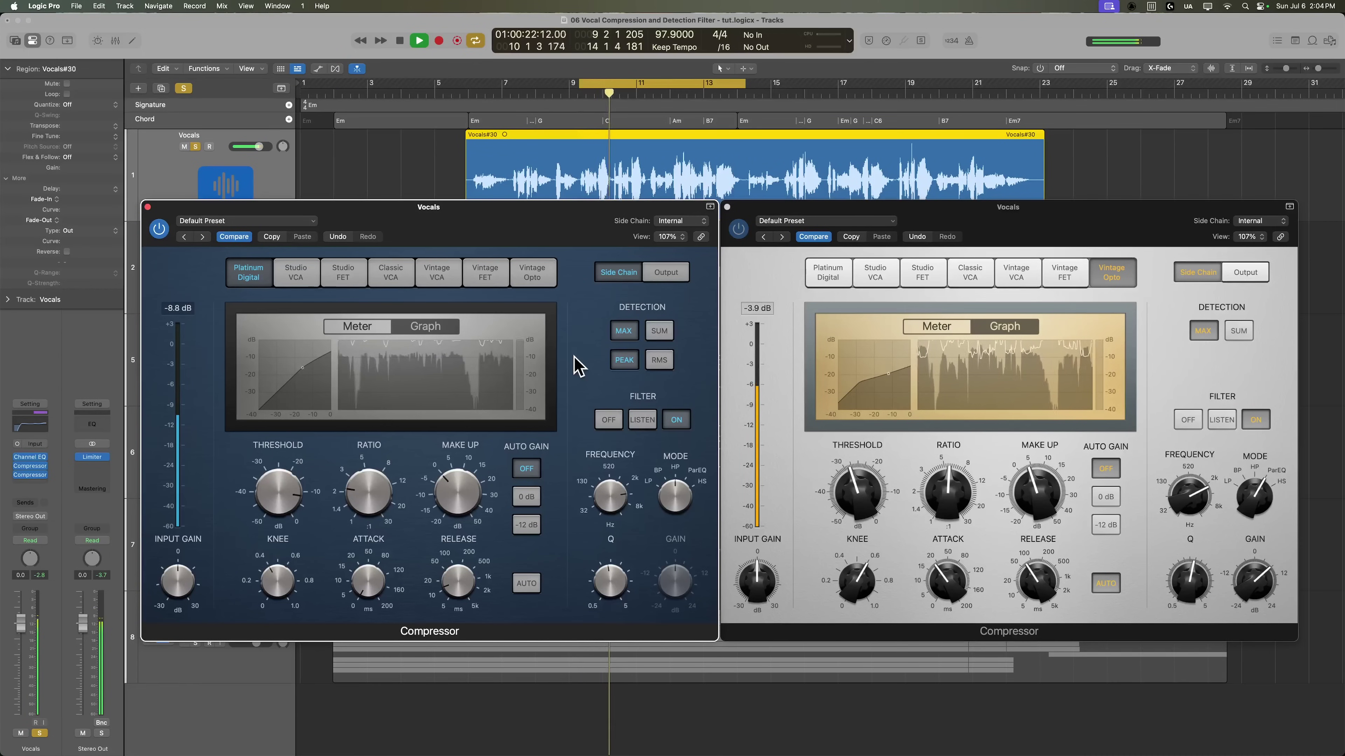
Step: Set the cycle range to the whole Vocals region and listen to the compressed vocal
{"action": "left_click", "coordinate": [895, 180]}
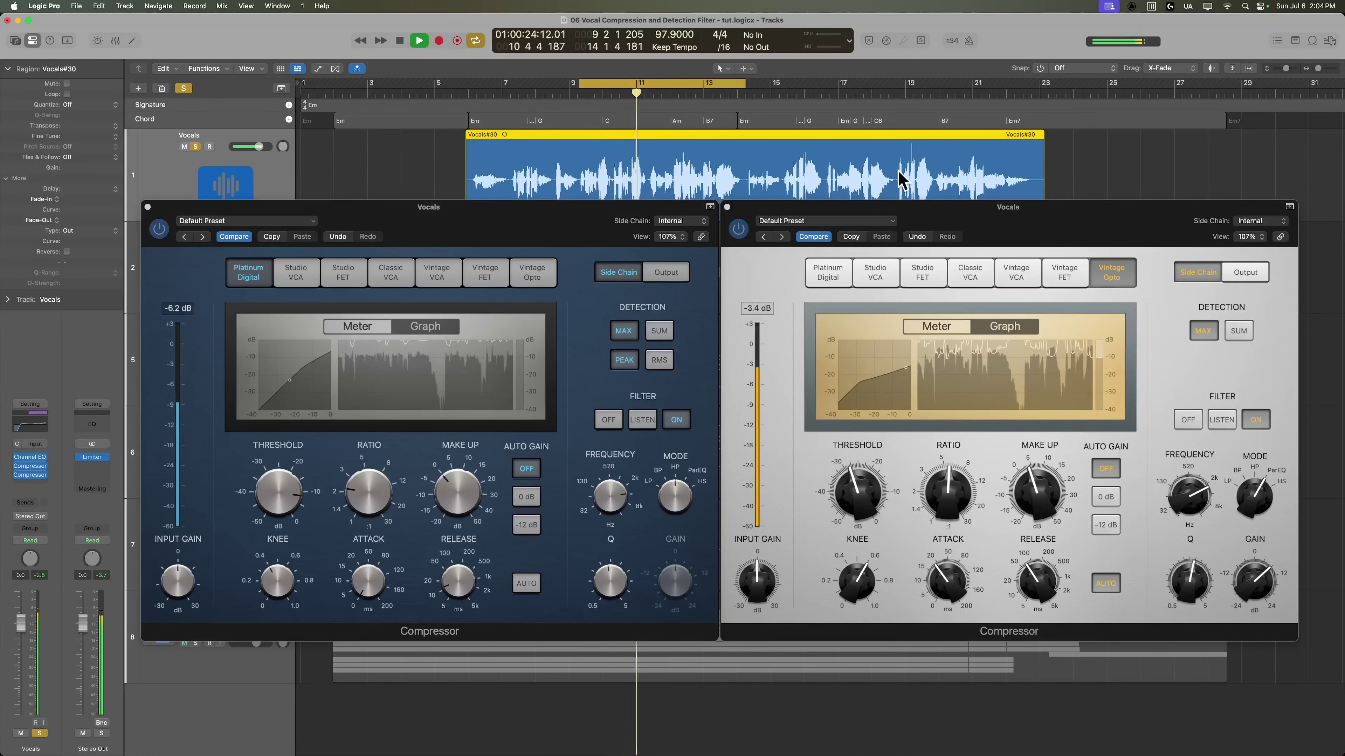
{"action": "key", "text": "u"}
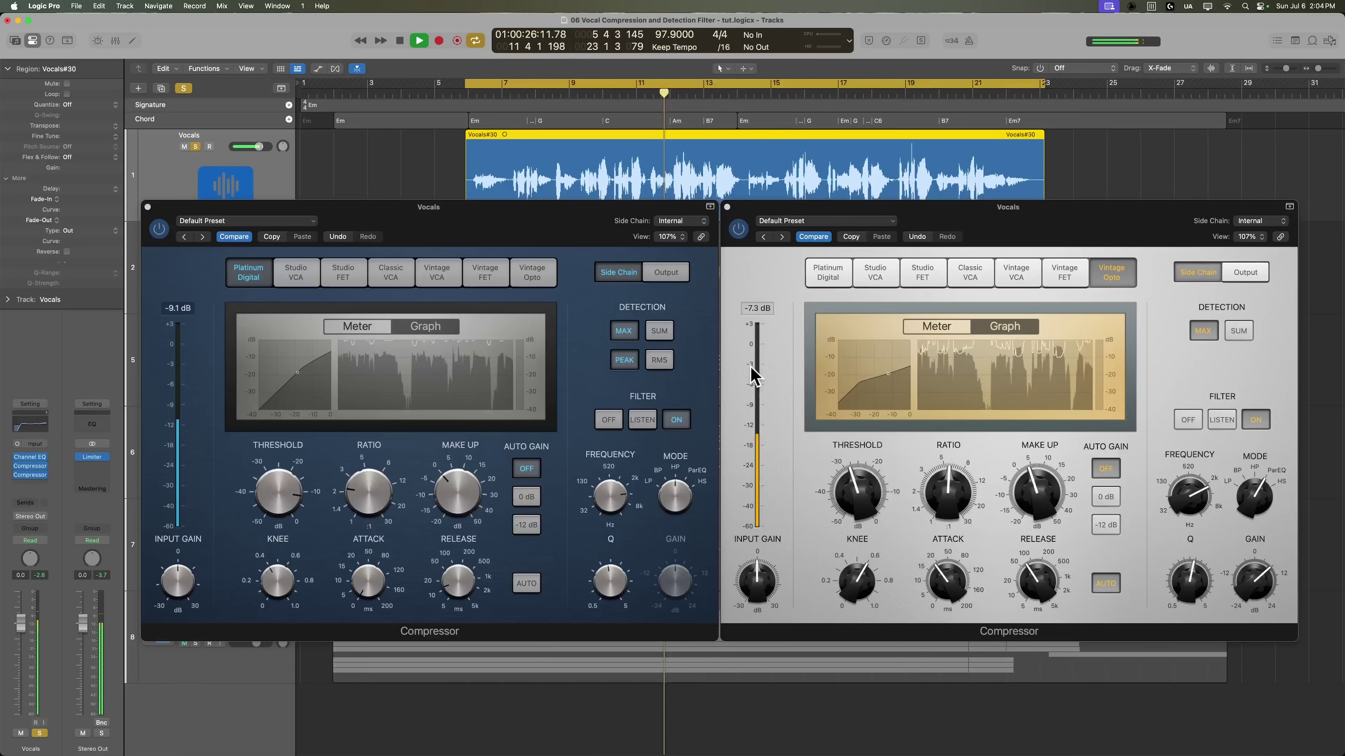
{"action": "left_click", "coordinate": [591, 382]}
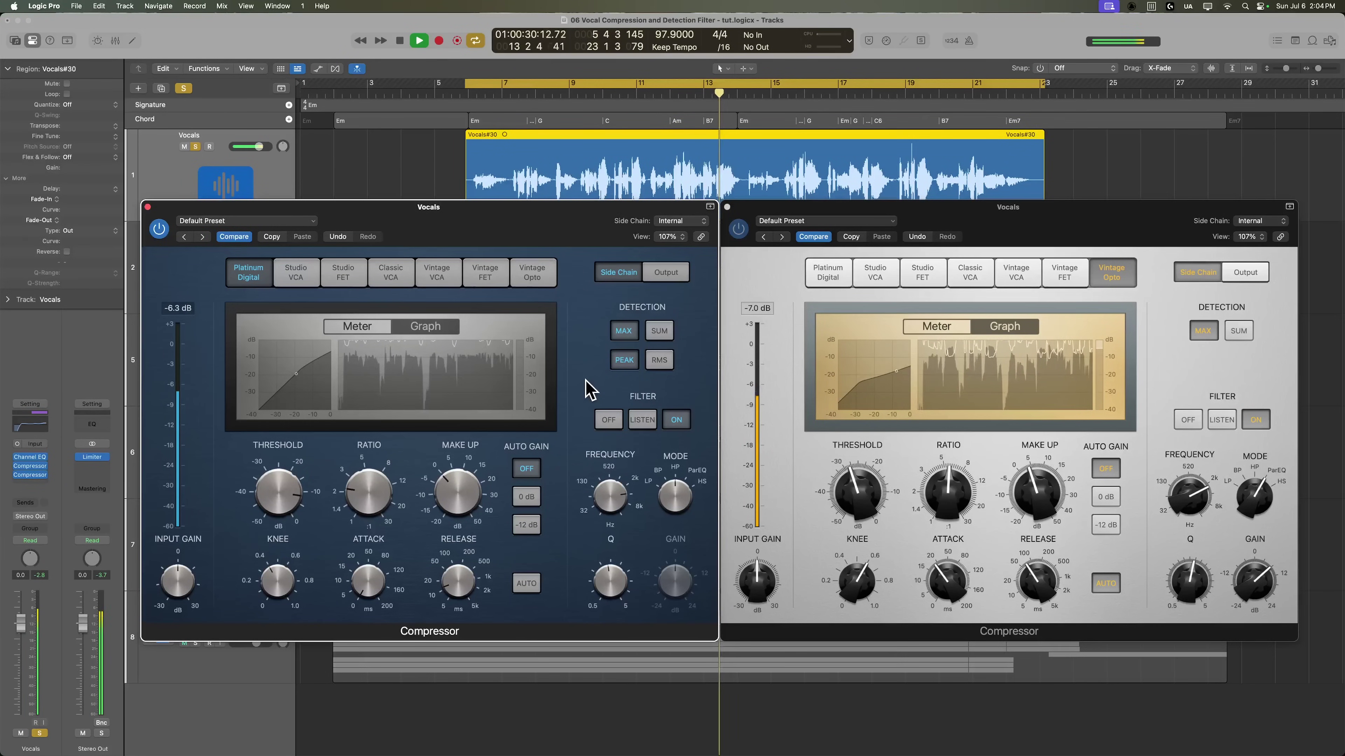
{"action": "key", "text": "space"}
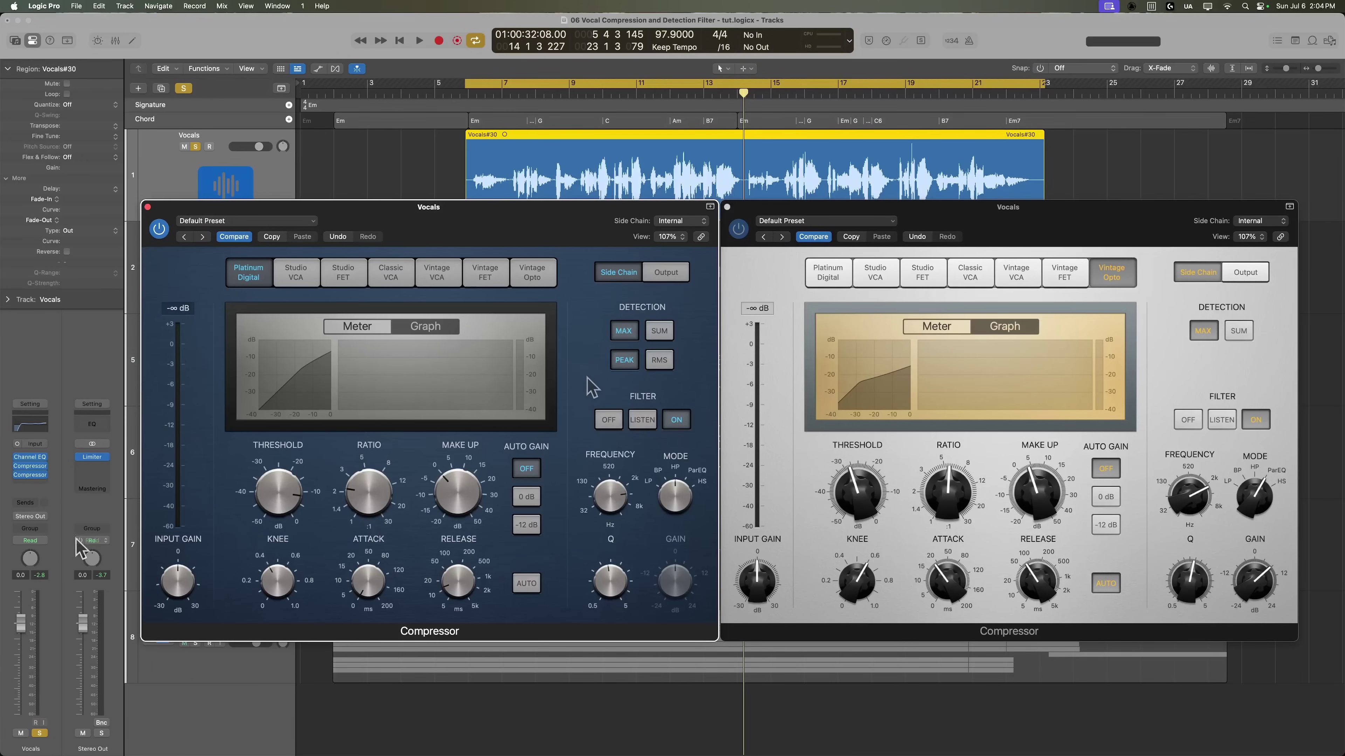
Step: Unsolo the Vocals track, play the full mix, set the second Compressor's ratio to 2.4:1 and fine-tune its threshold
{"action": "left_click", "coordinate": [196, 147]}
{"action": "key", "text": "space"}
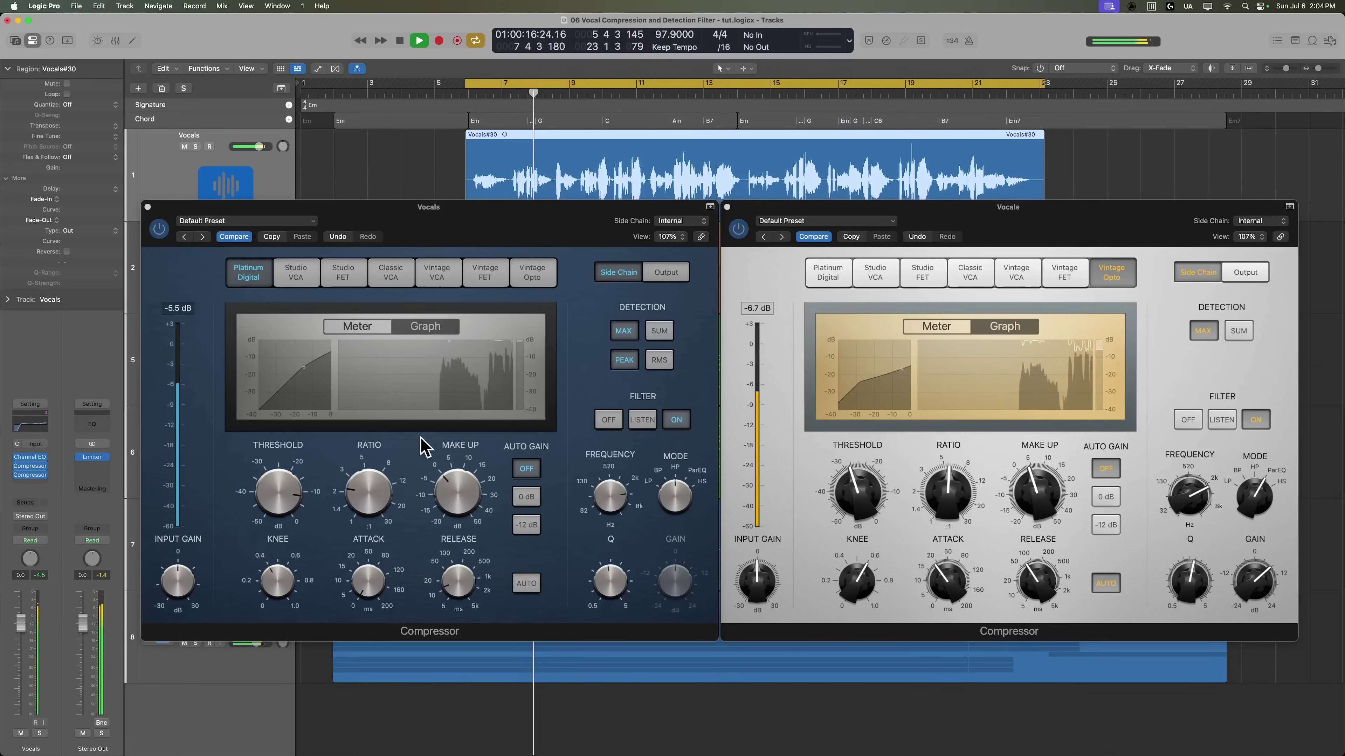
{"action": "left_click", "coordinate": [381, 487]}
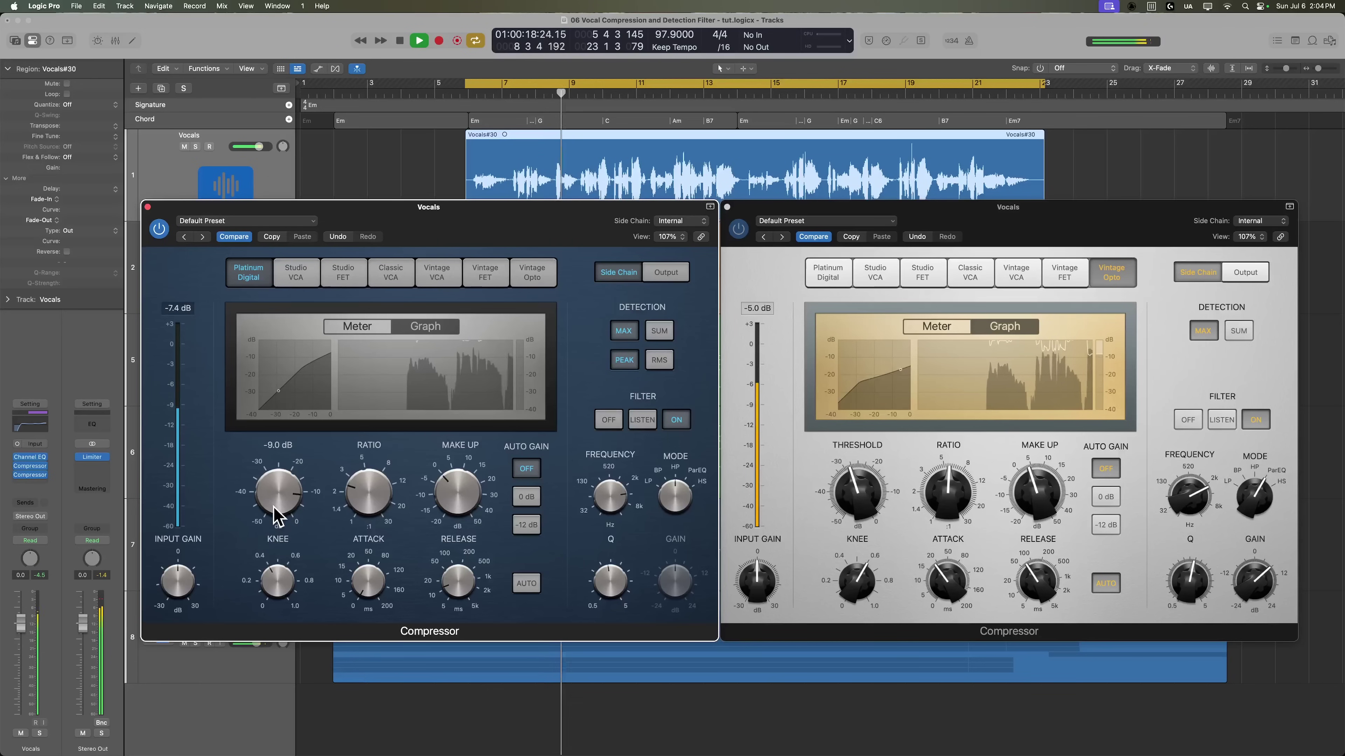
{"action": "left_click", "coordinate": [284, 524]}
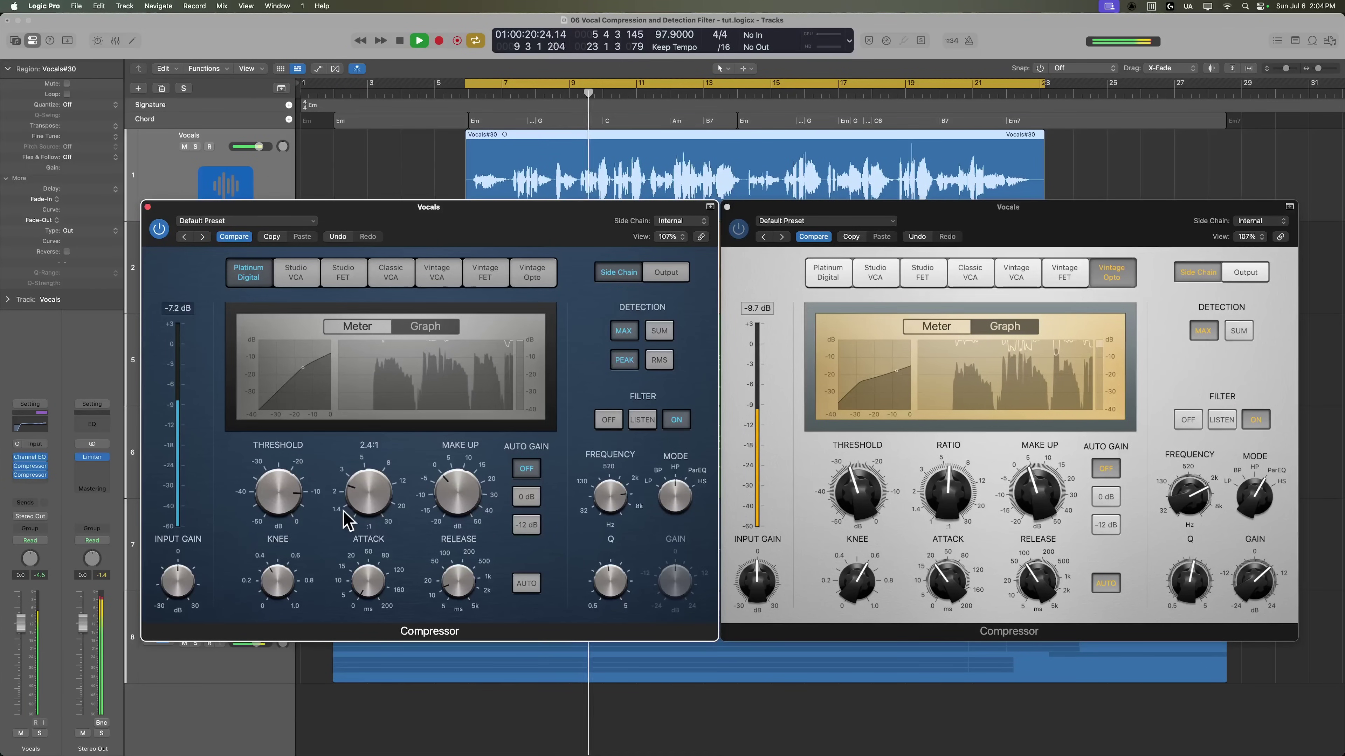
{"action": "left_click", "coordinate": [382, 503]}
{"action": "left_click_drag", "start_coordinate": [286, 511], "coordinate": [276, 516]}
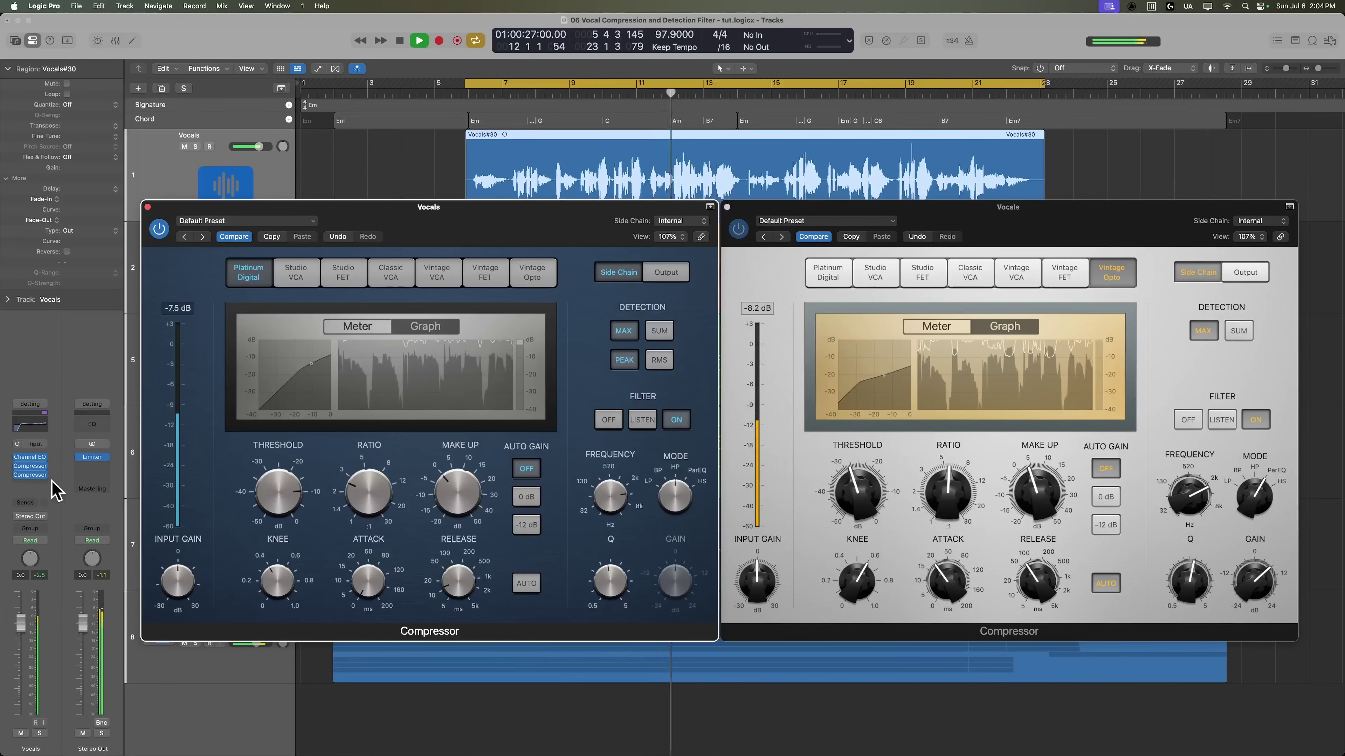
Step: Compare the vocal in the mix by bypassing both Compressor inserts and re-enabling them
{"action": "mouse_move", "coordinate": [18, 466]}
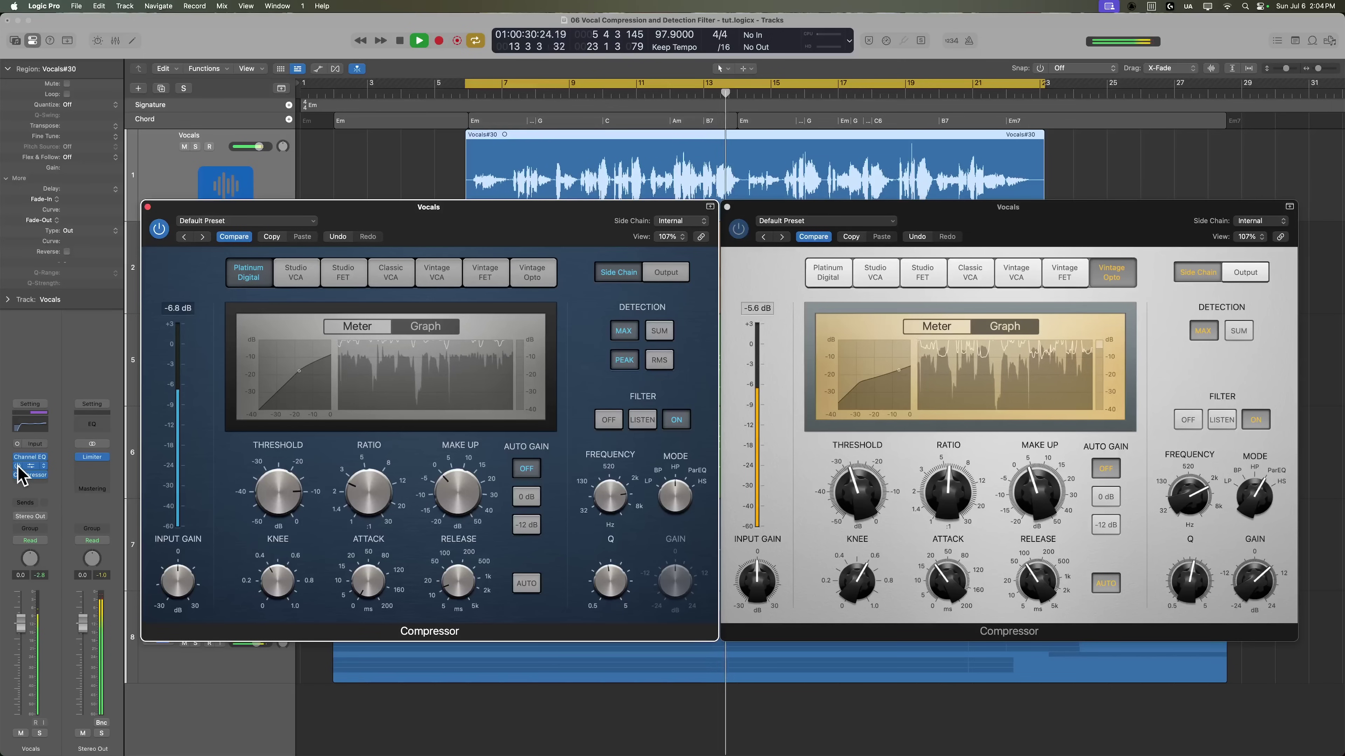
{"action": "left_click", "coordinate": [17, 466]}
{"action": "left_click", "coordinate": [18, 474]}
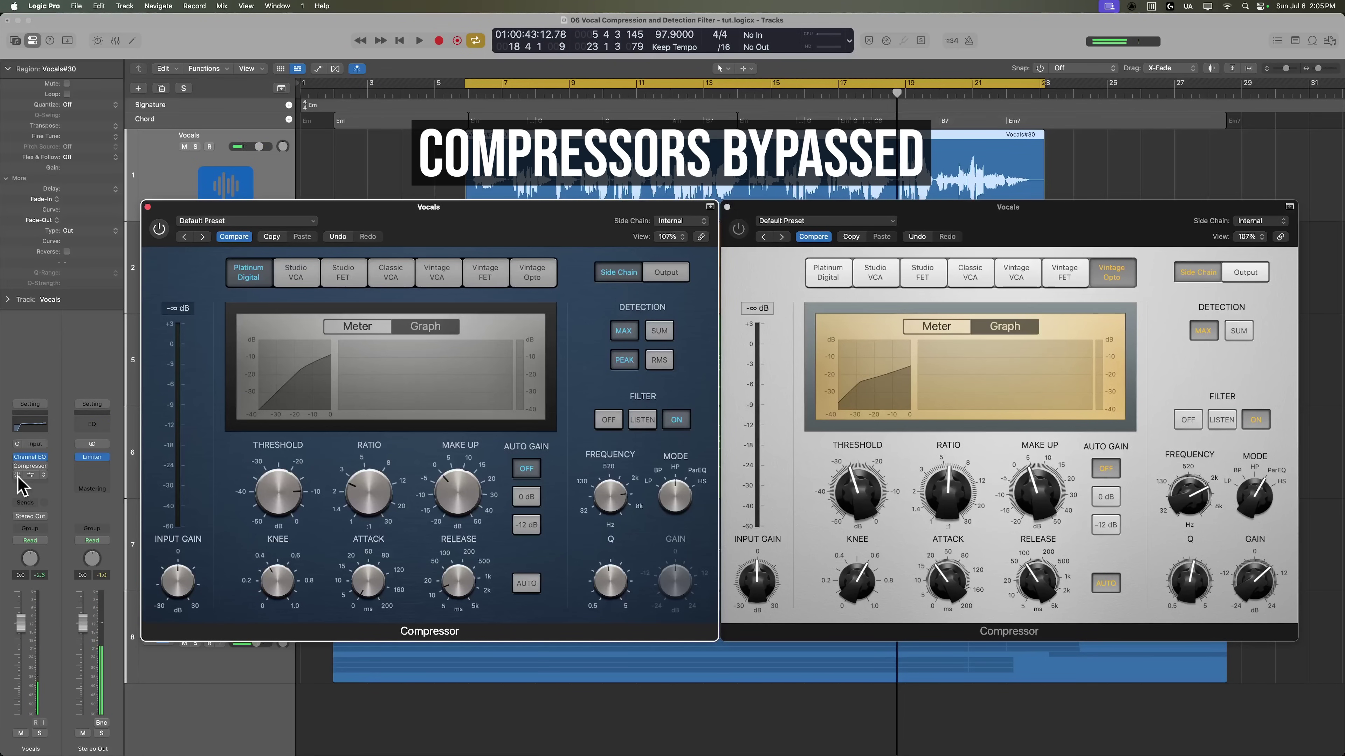
{"action": "left_click", "coordinate": [18, 467]}
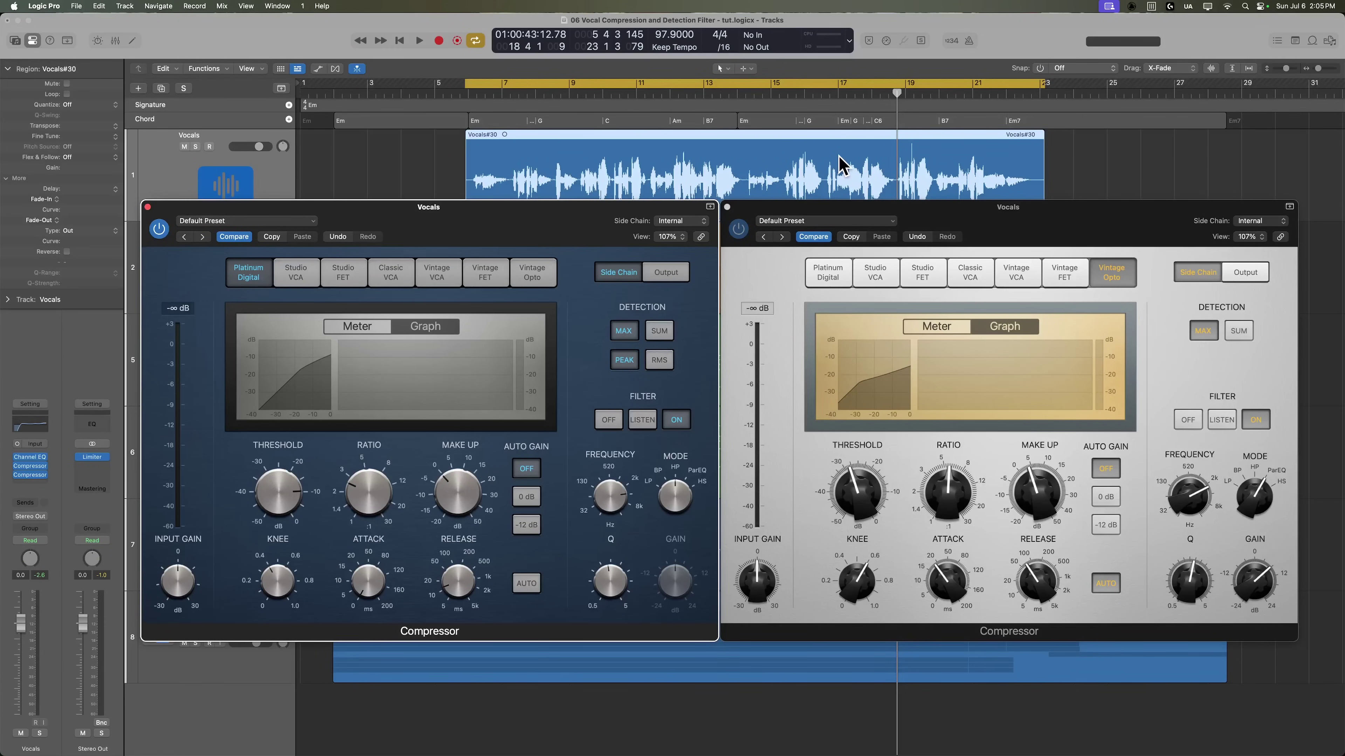
Step: Show the output settings of the Vintage Opto Compressor
{"action": "left_click", "coordinate": [921, 258]}
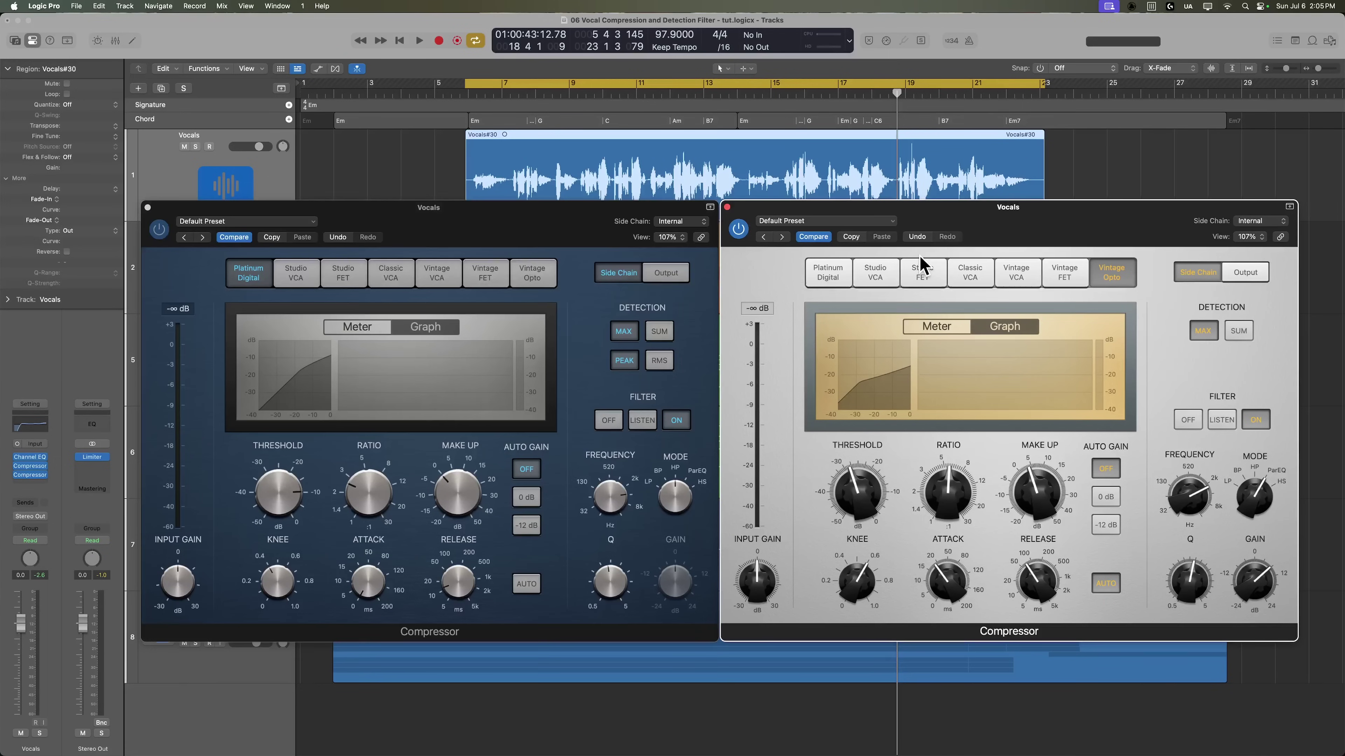
{"action": "left_click", "coordinate": [1244, 273]}
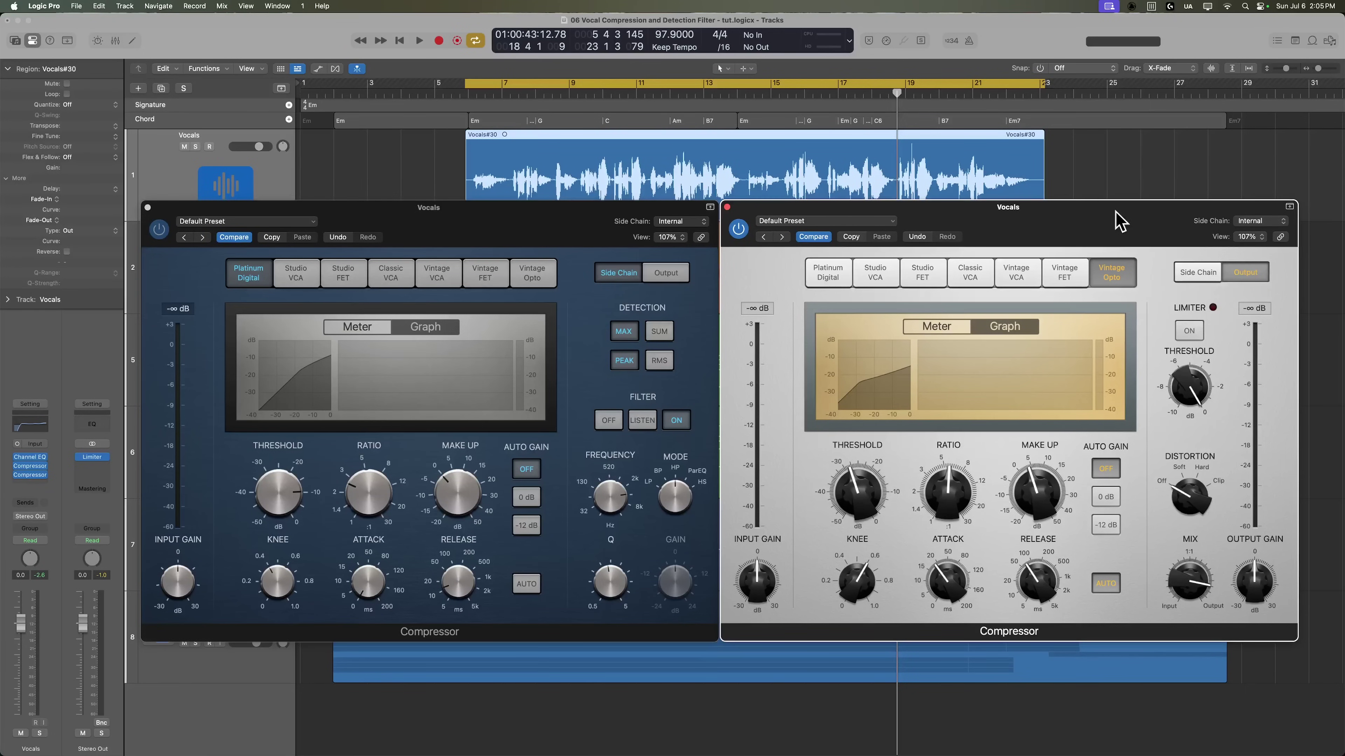
Step: Play the full mix and set the Platinum Digital Compressor's make-up gain to 1.5 dB
{"action": "left_click_drag", "start_coordinate": [470, 507], "coordinate": [466, 496]}
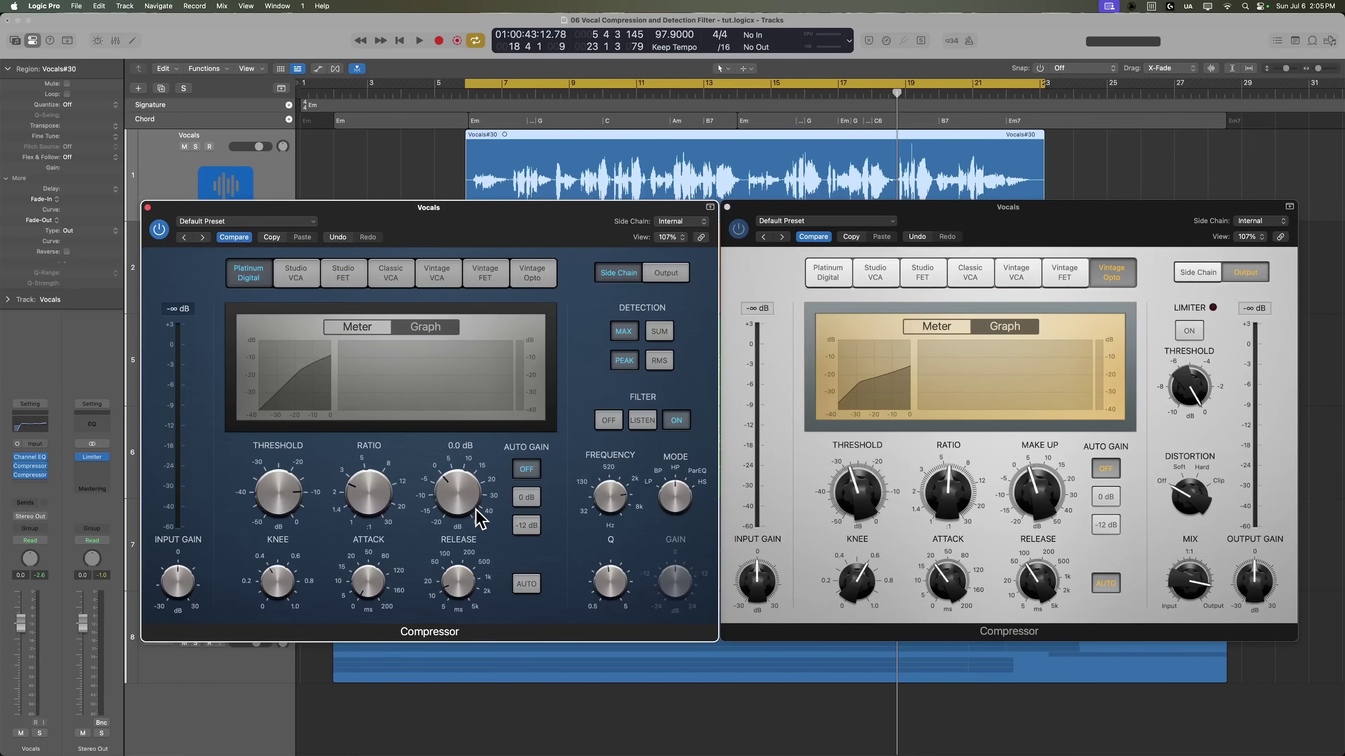
{"action": "key", "text": "space"}
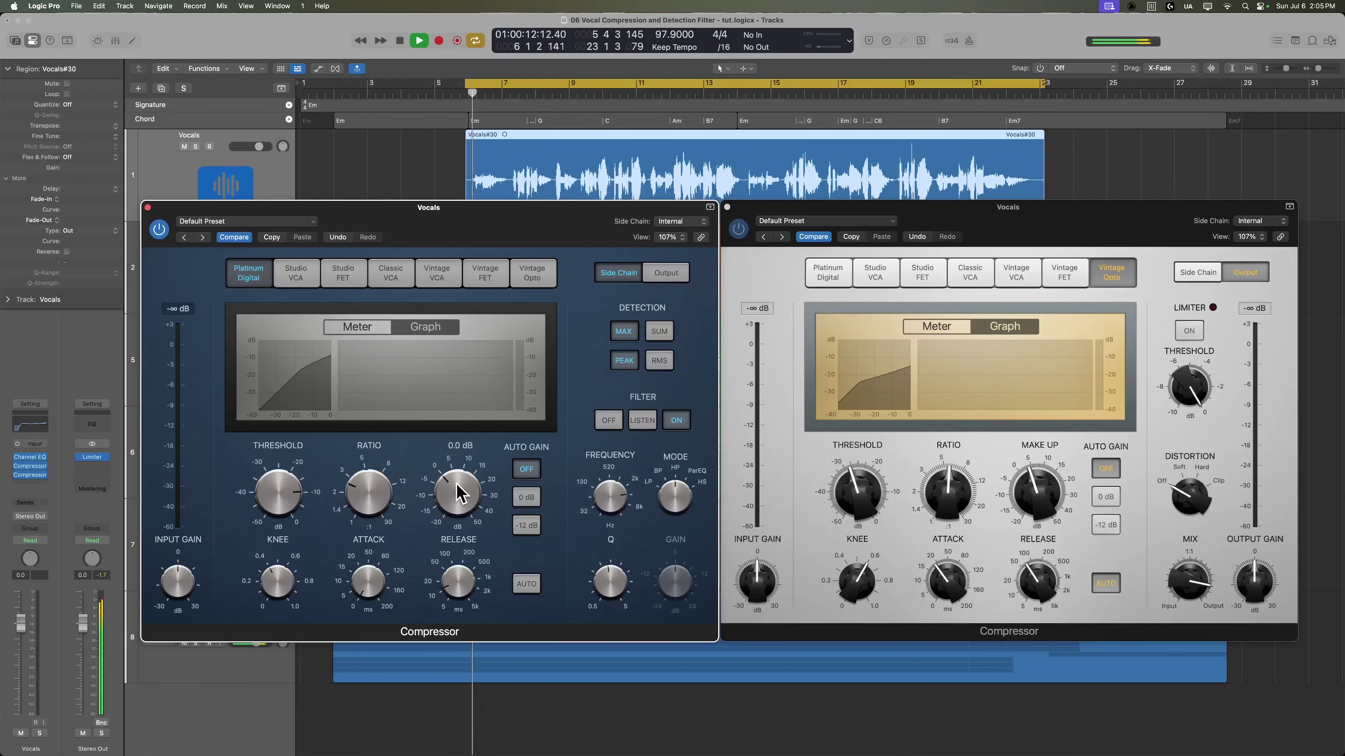
{"action": "left_click_drag", "start_coordinate": [458, 494], "coordinate": [462, 492]}
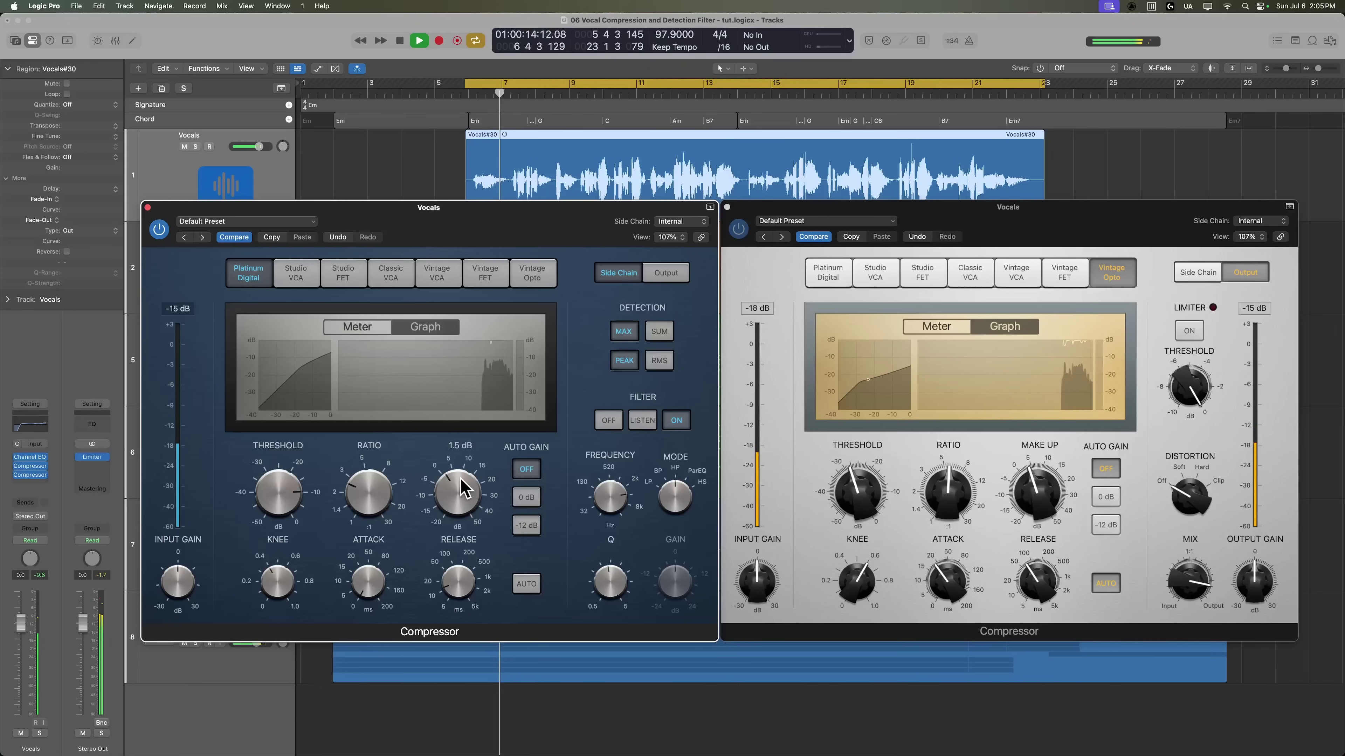
{"action": "mouse_move", "coordinate": [455, 511]}
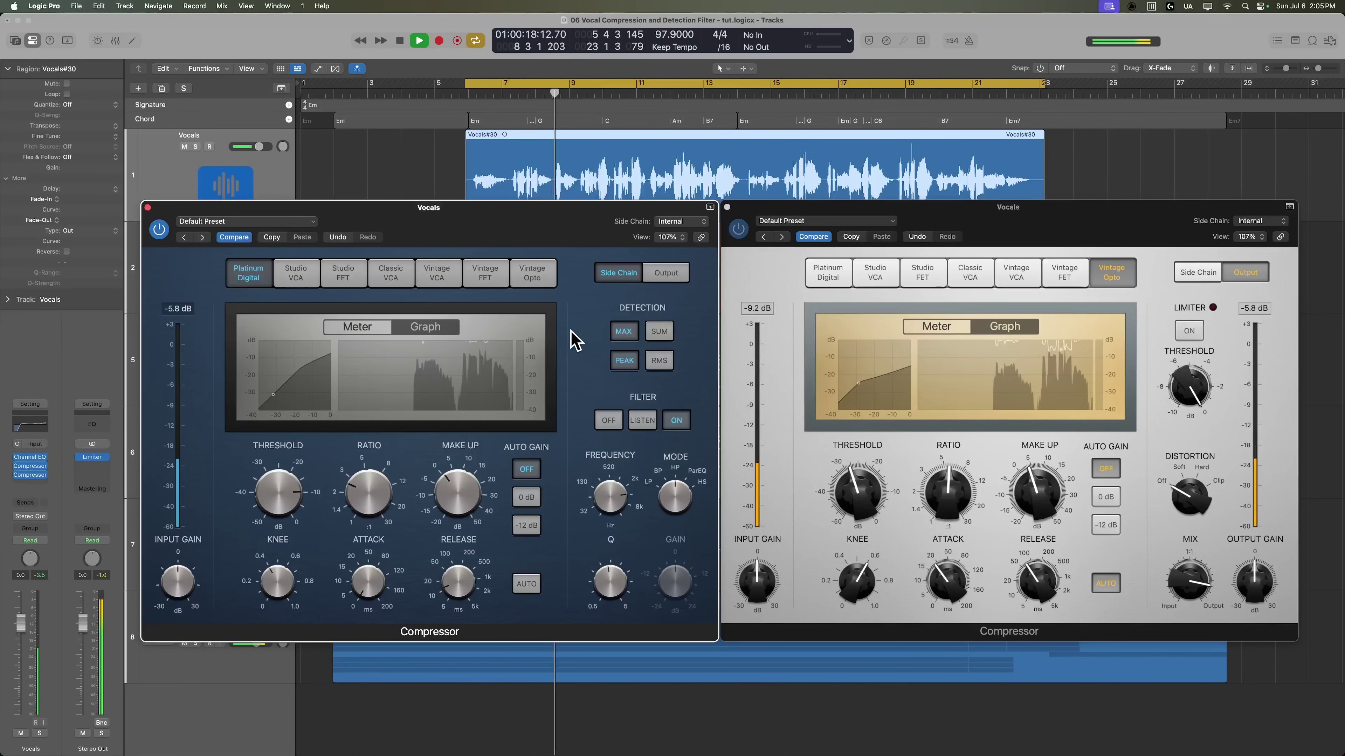
{"action": "mouse_move", "coordinate": [1052, 498]}
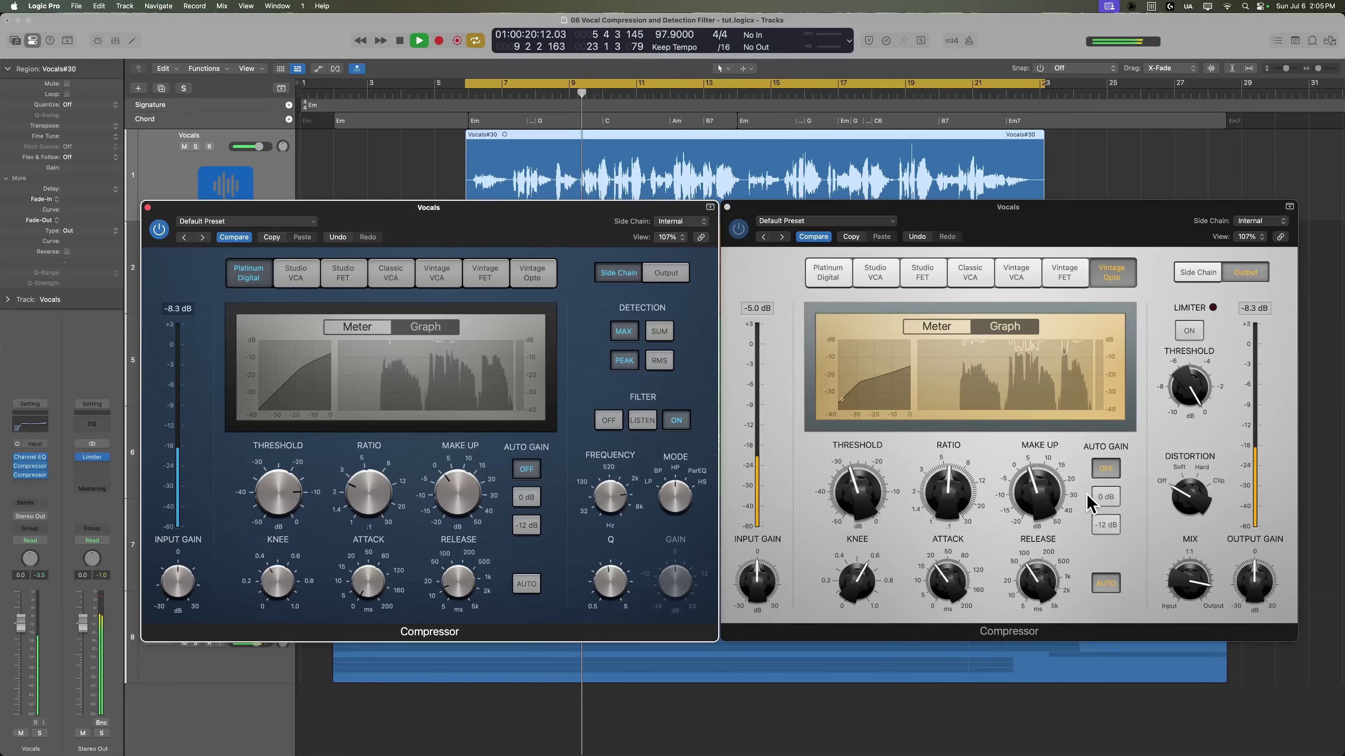
Step: Show the Platinum Digital Compressor's output settings, stop playback and close both Compressor windows
{"action": "left_click", "coordinate": [665, 272]}
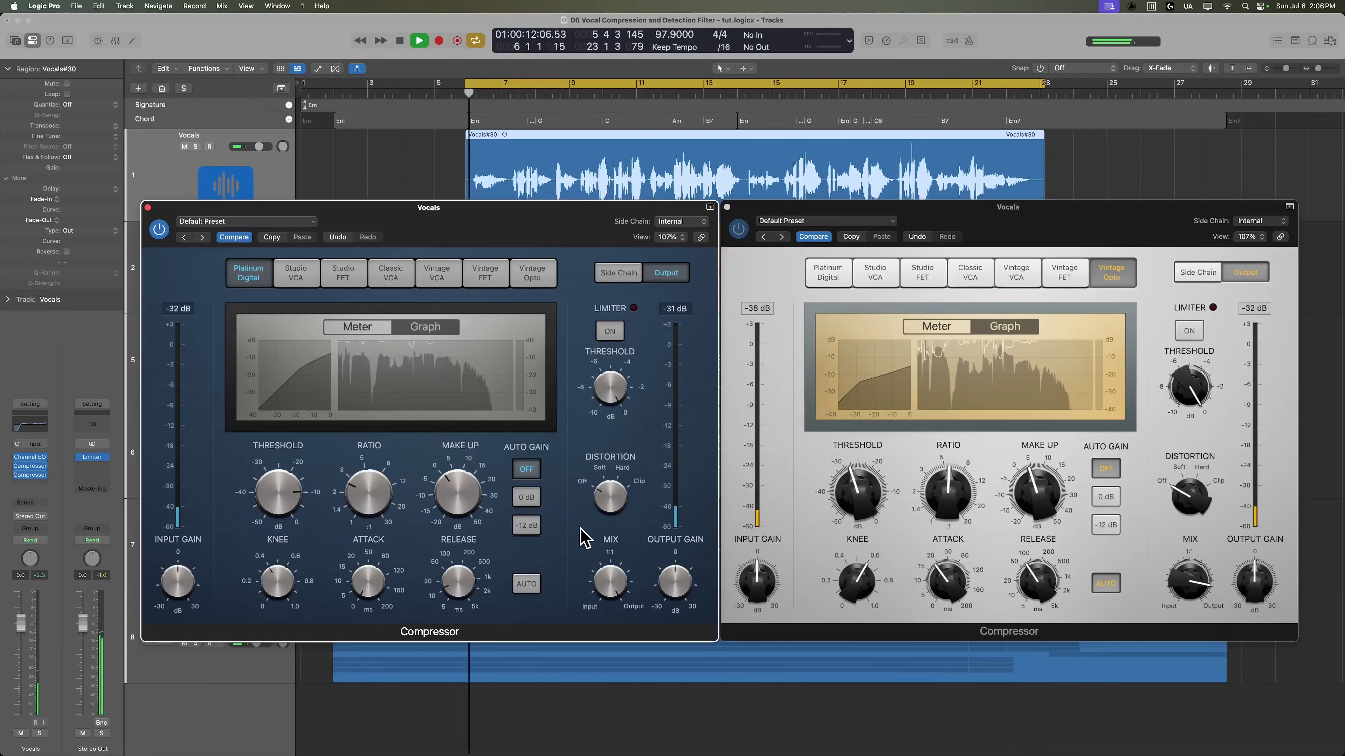
{"action": "key", "text": "space"}
{"action": "left_click", "coordinate": [148, 207]}
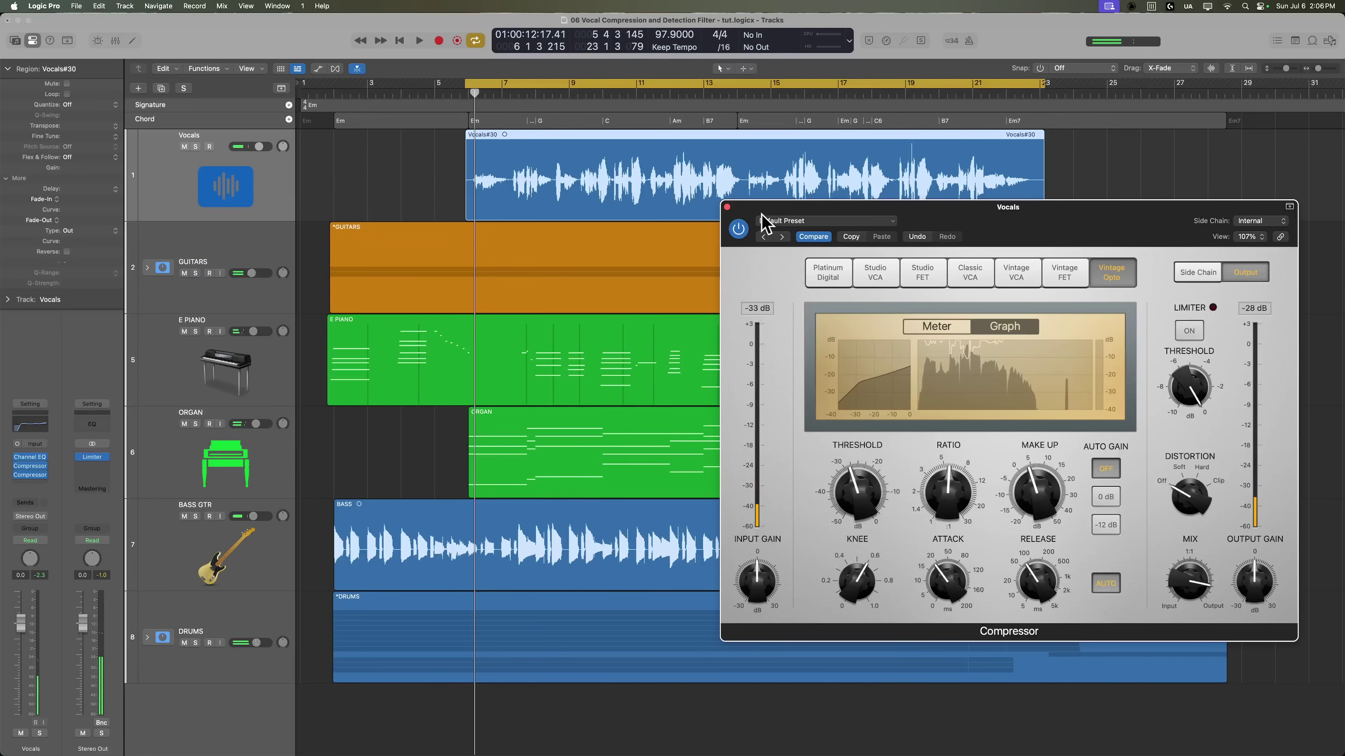
{"action": "left_click", "coordinate": [728, 207]}
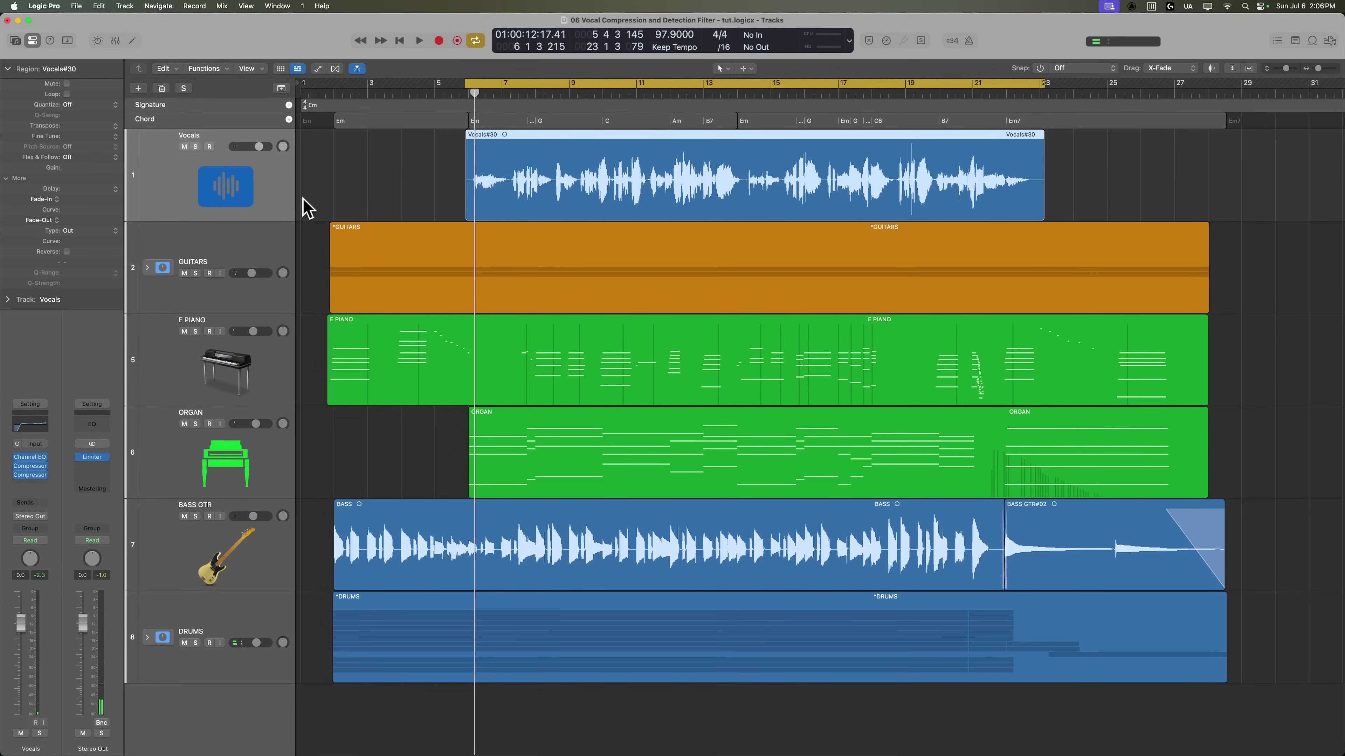
Step: Enlarge the Vocals track vertically and turn off cycle mode
{"action": "left_click_drag", "start_coordinate": [272, 219], "coordinate": [271, 306]}
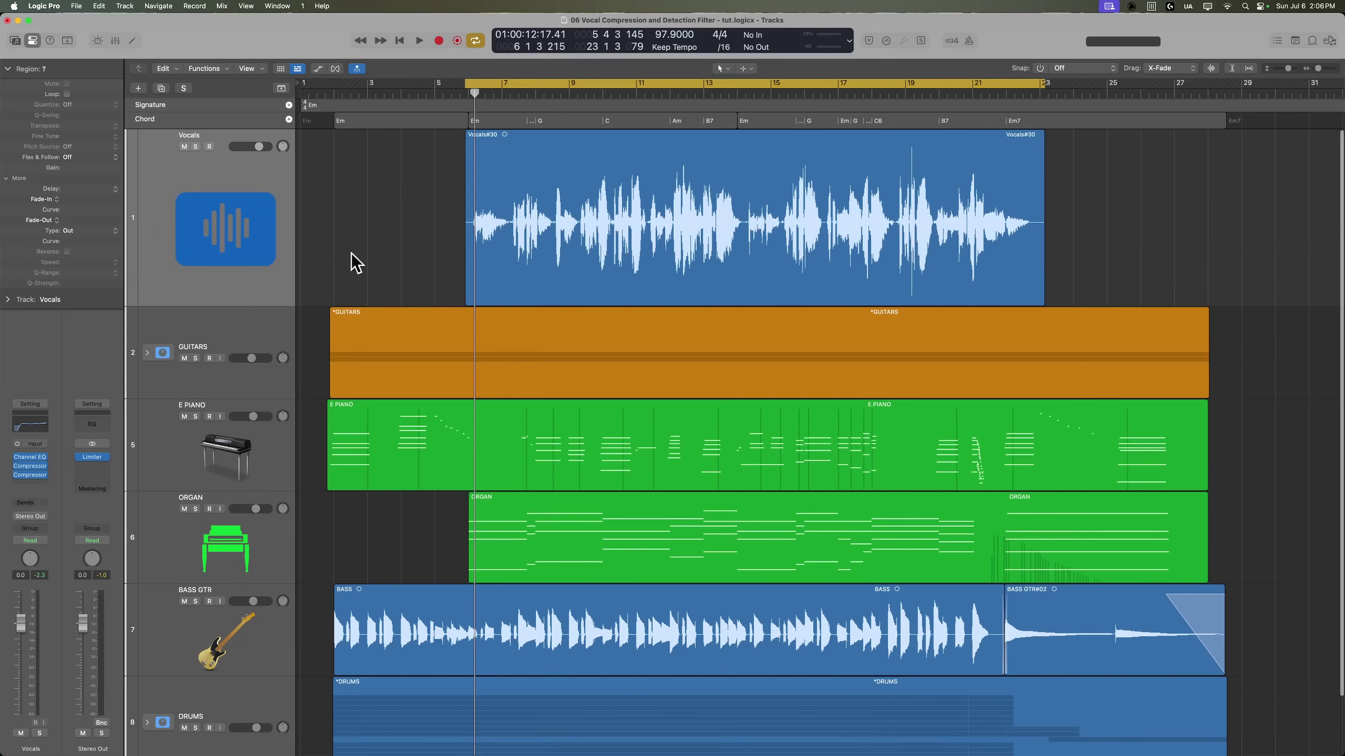
{"action": "left_click", "coordinate": [369, 225]}
{"action": "key", "text": "c"}
Step: Bounce the Vocals#30 region in place as one file on a new track, leaving the source and with normalizing off
{"action": "key", "text": "ctrl+b"}
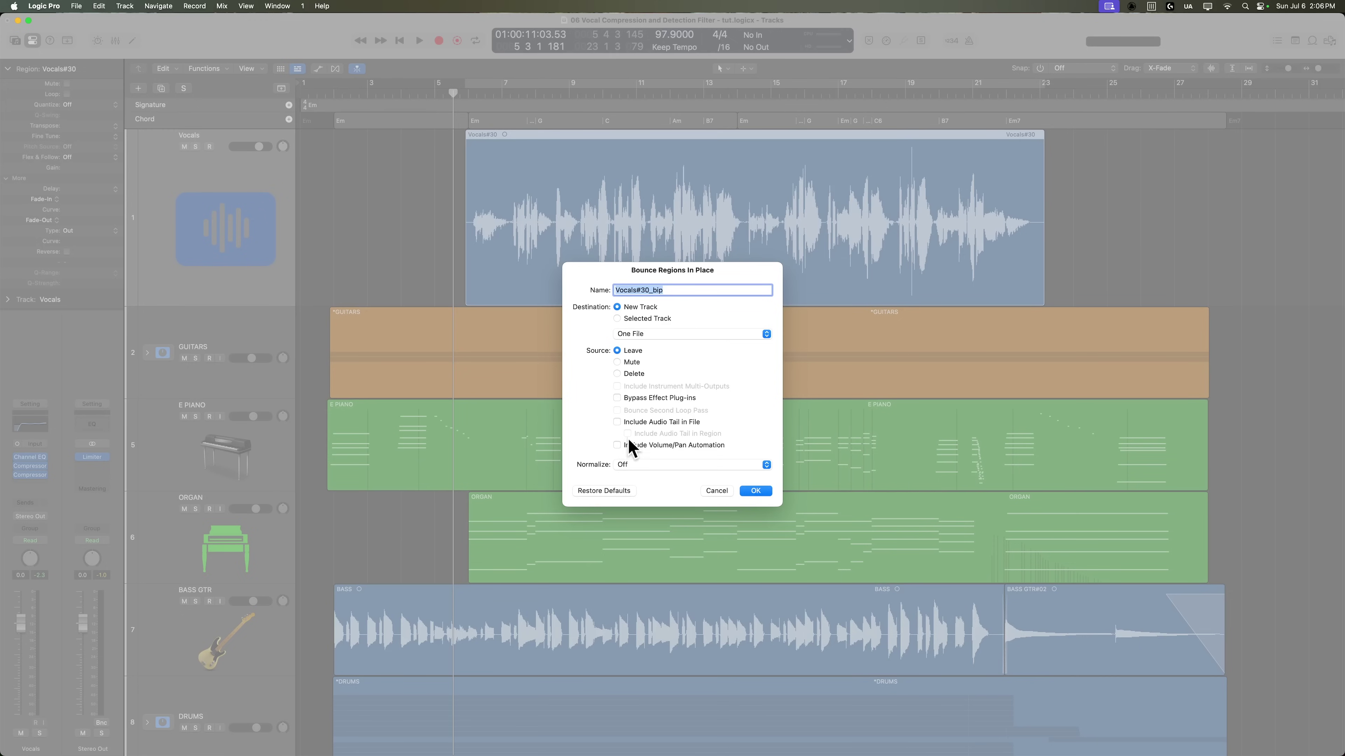
{"action": "left_click", "coordinate": [753, 491]}
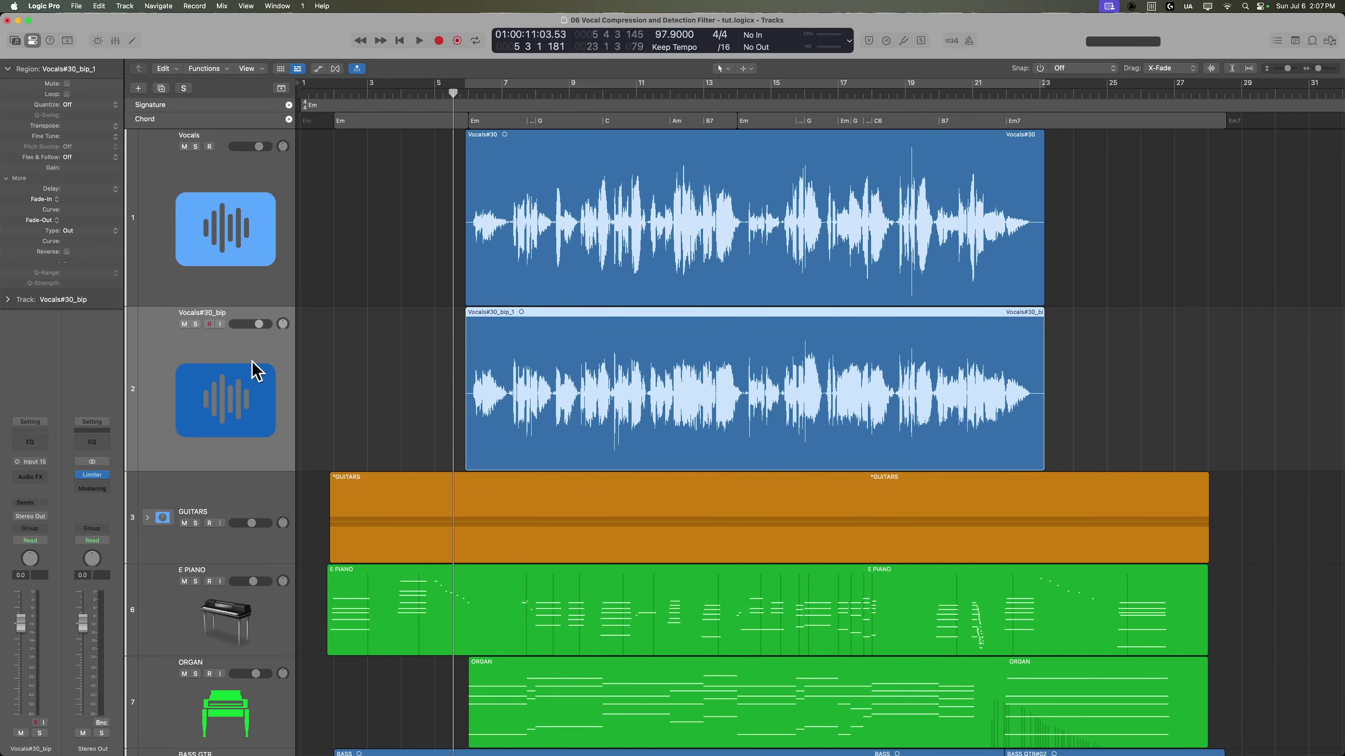
Step: Delete the bounced Vocals#30_bip region and its track, and reselect the Vocals track
{"action": "key", "text": "Delete"}
{"action": "key", "text": "Delete"}
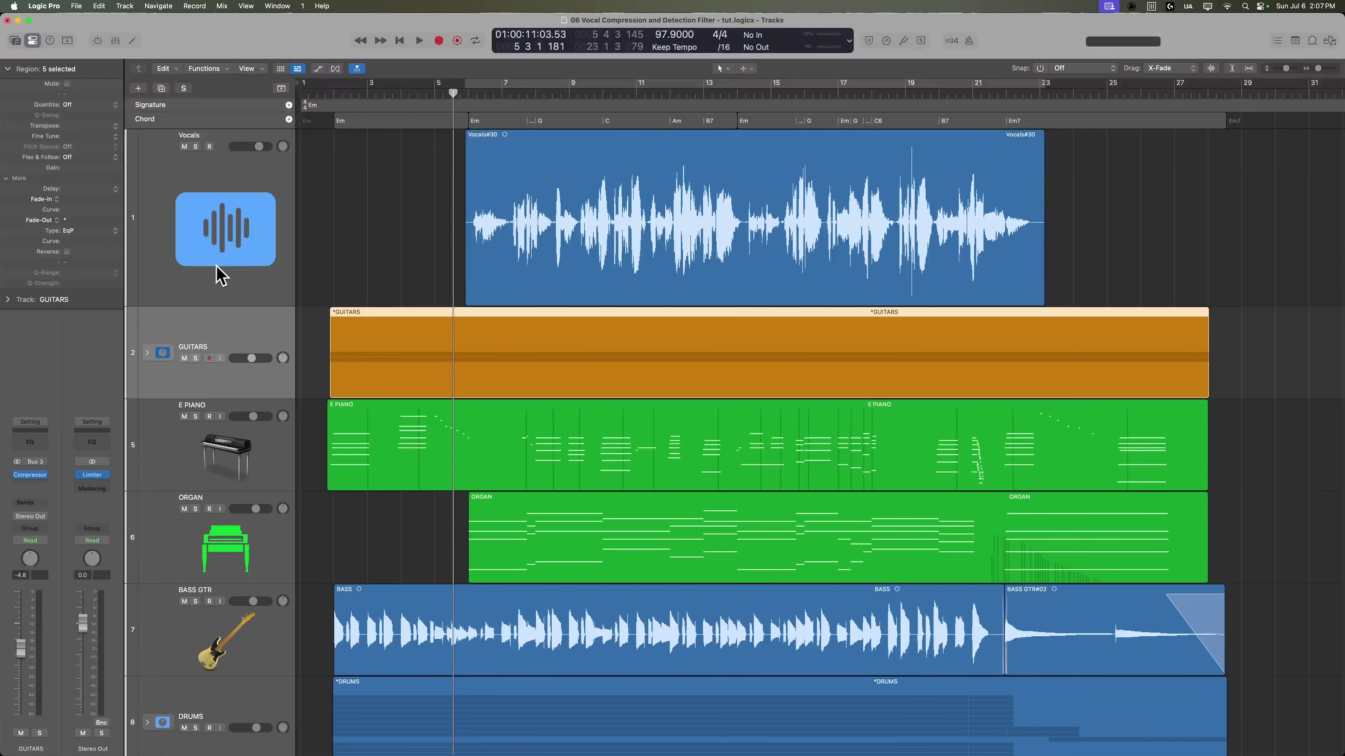
{"action": "left_click", "coordinate": [212, 277]}
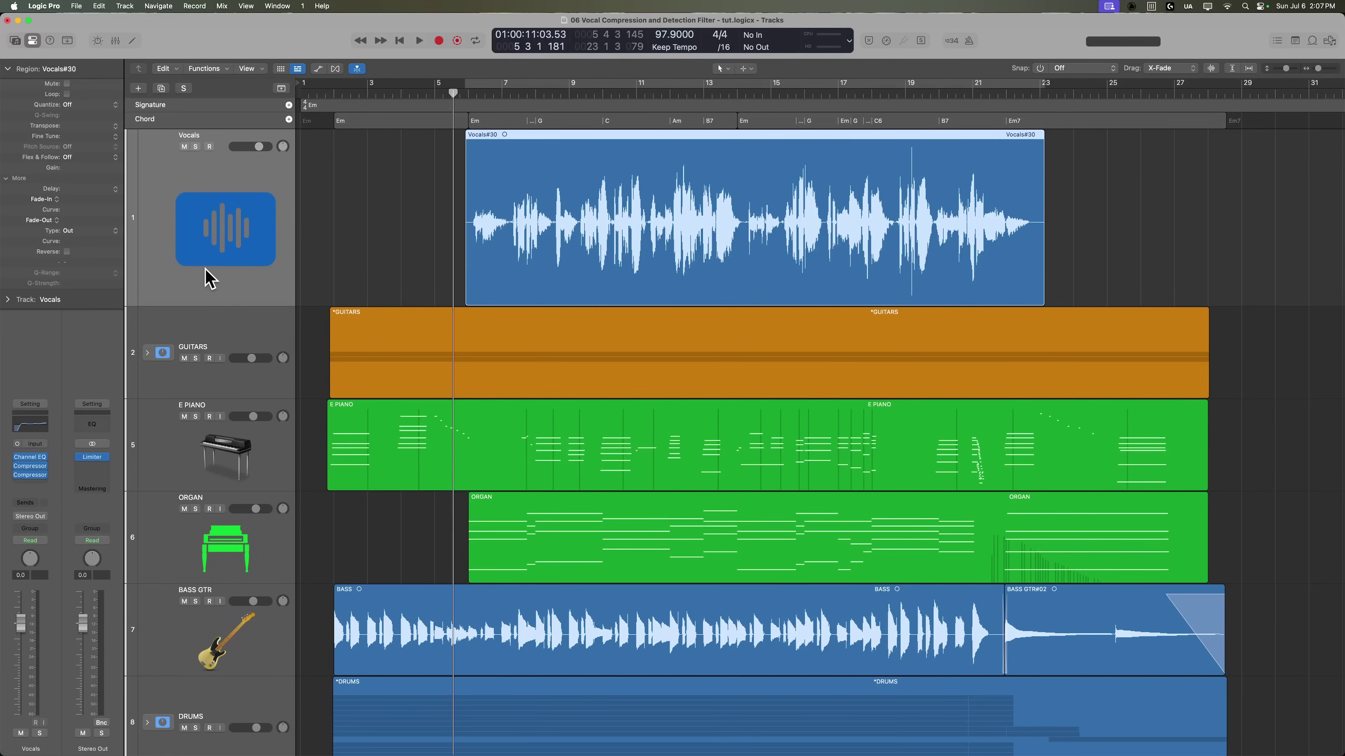